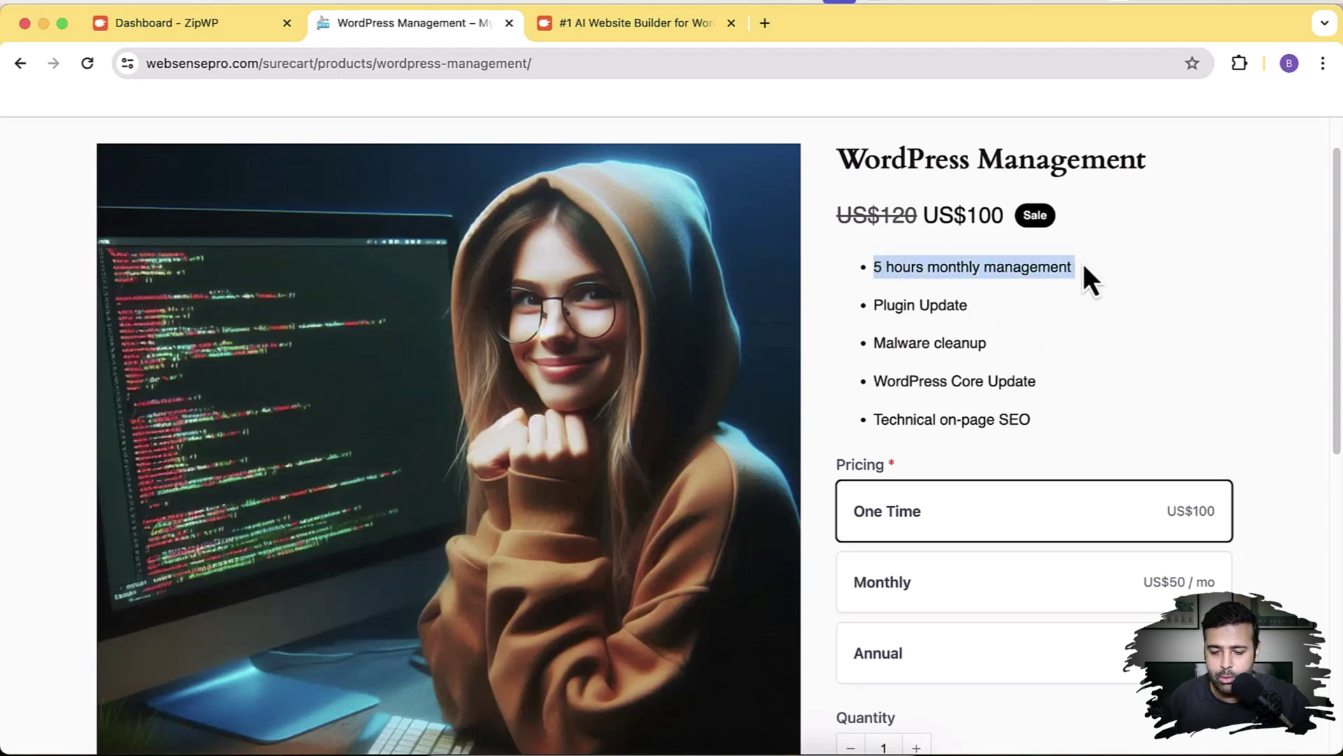
- Select the Monthly pricing option for the WordPress Management product and add one to the cart
click(1139, 330)
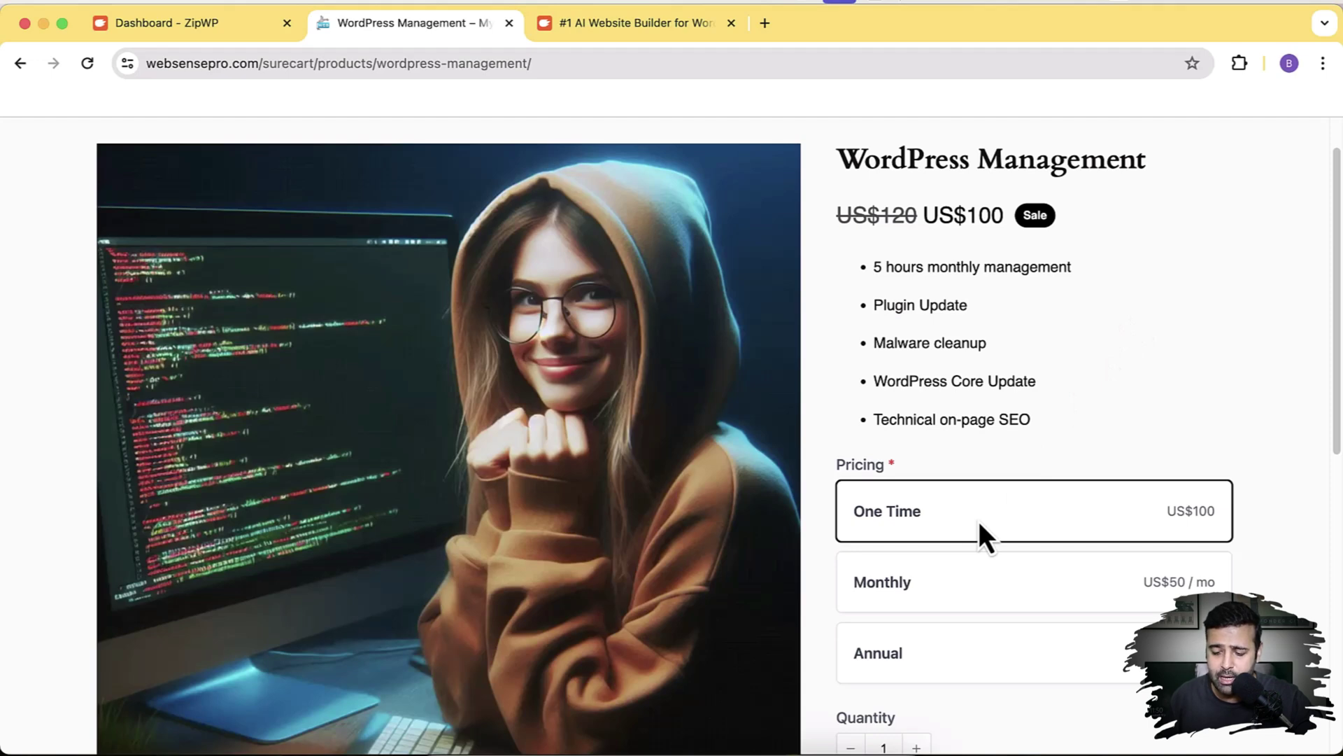
scroll(979, 522, down, 1)
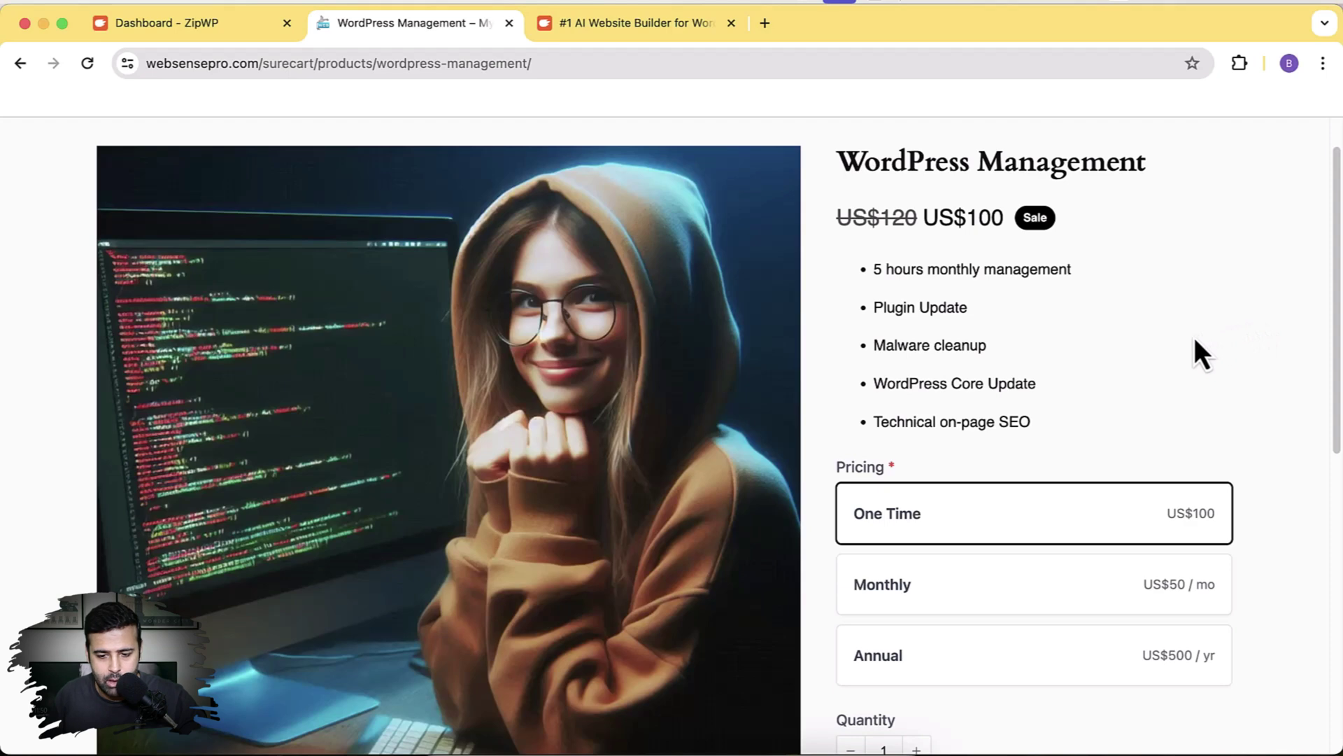
scroll(1194, 338, down, 3)
scroll(1195, 337, up, 3)
scroll(1194, 337, down, 3)
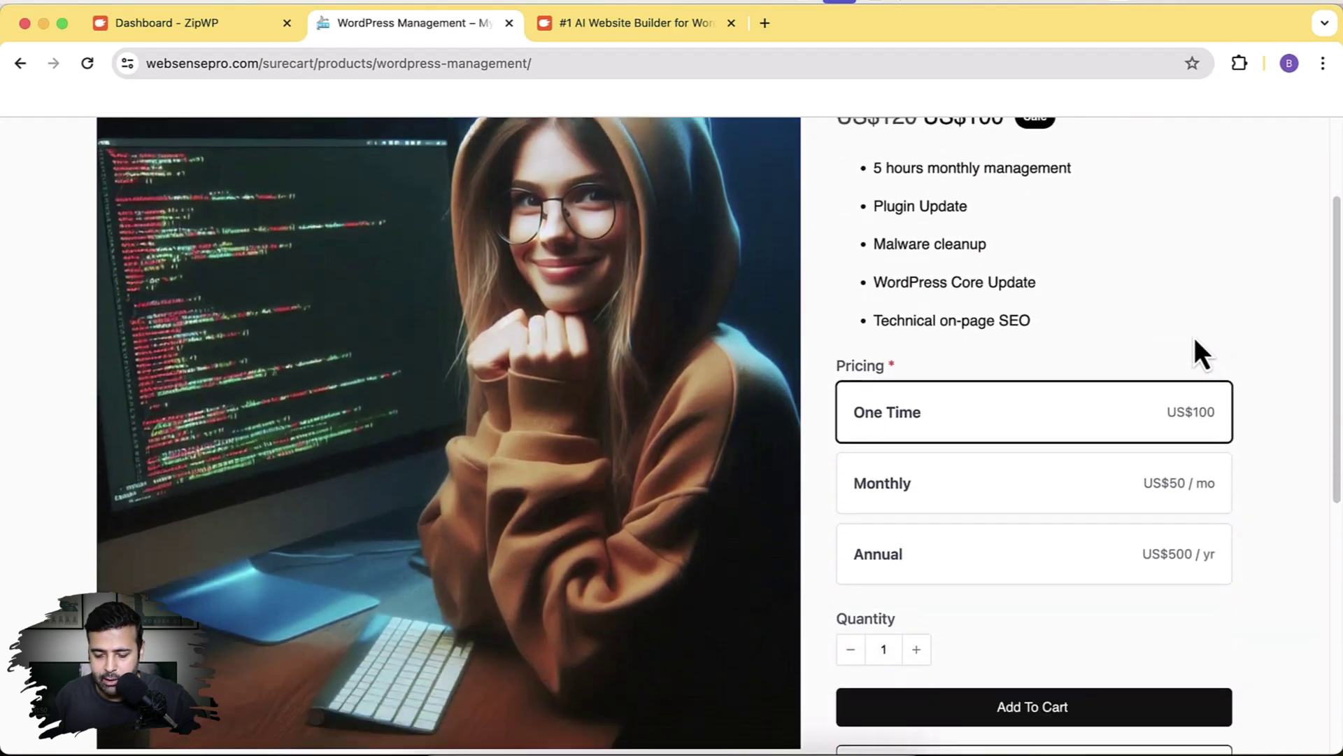
click(1075, 477)
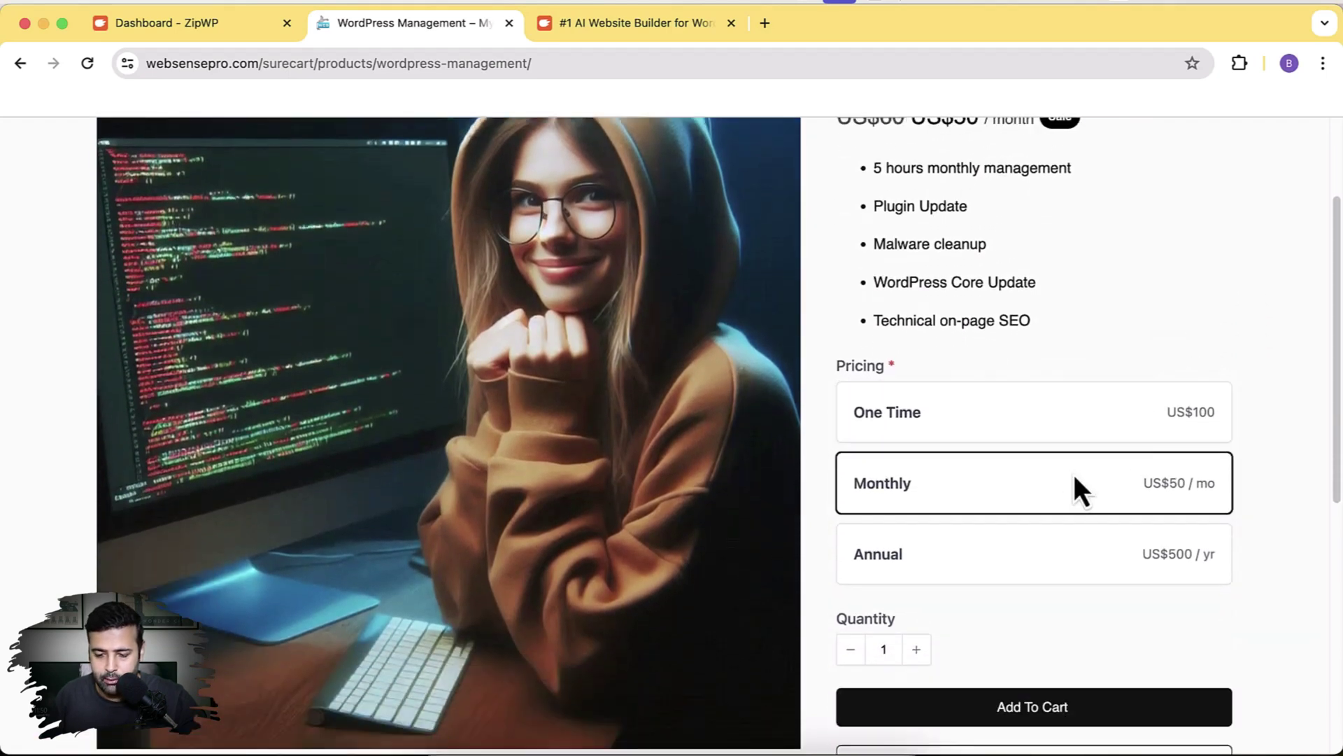
scroll(1074, 475, up, 3)
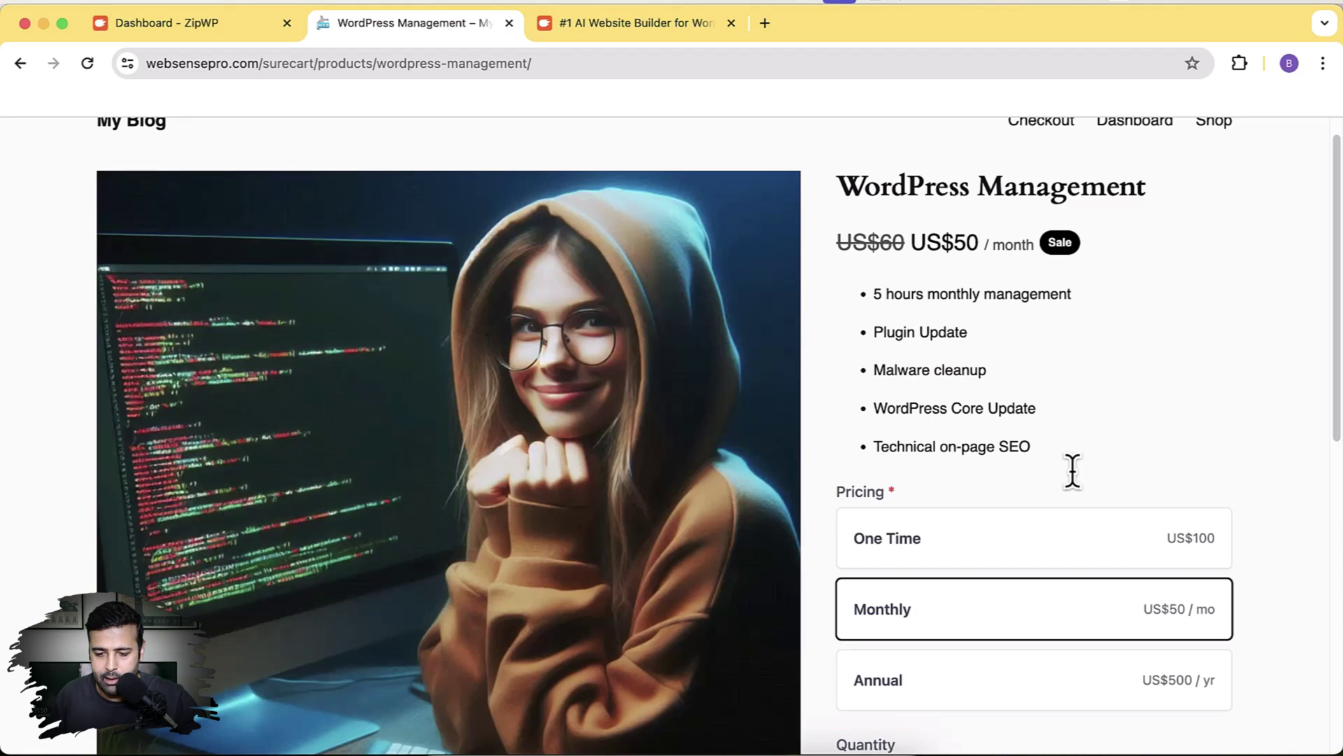
scroll(1112, 595, down, 3)
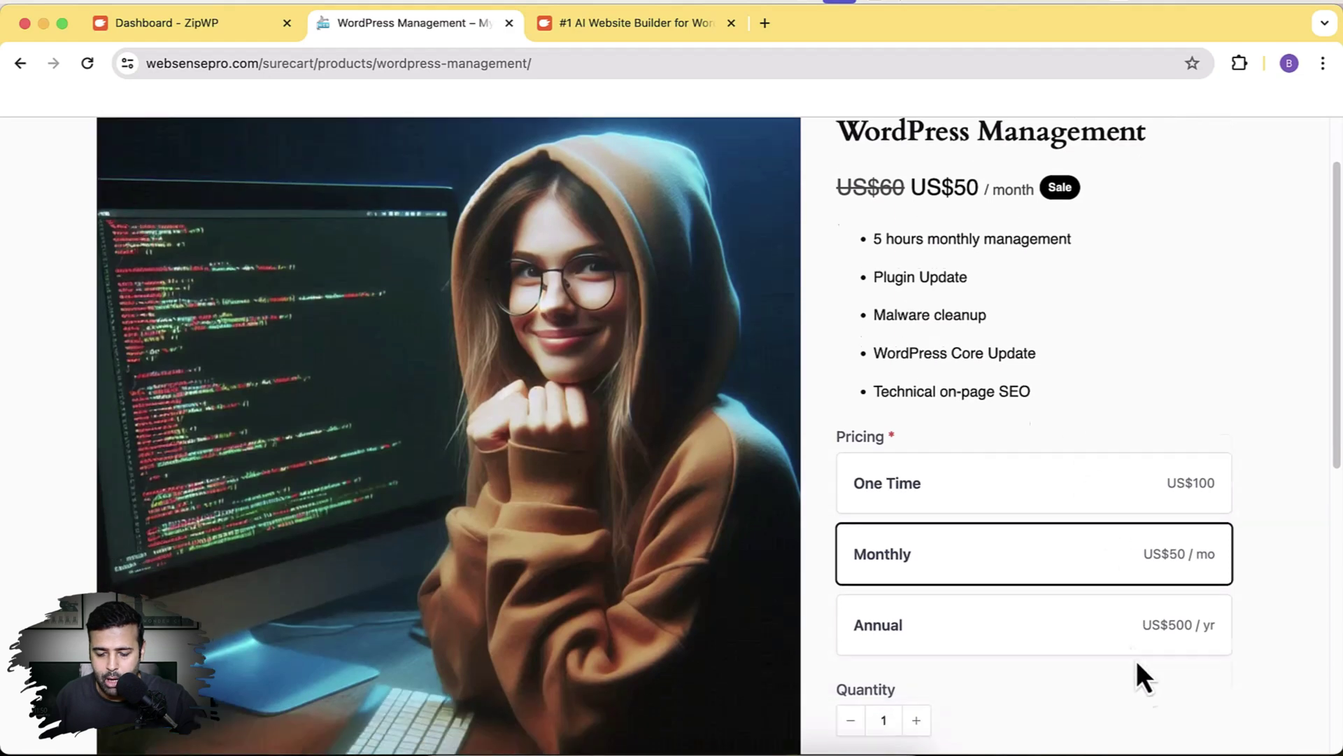
click(1158, 731)
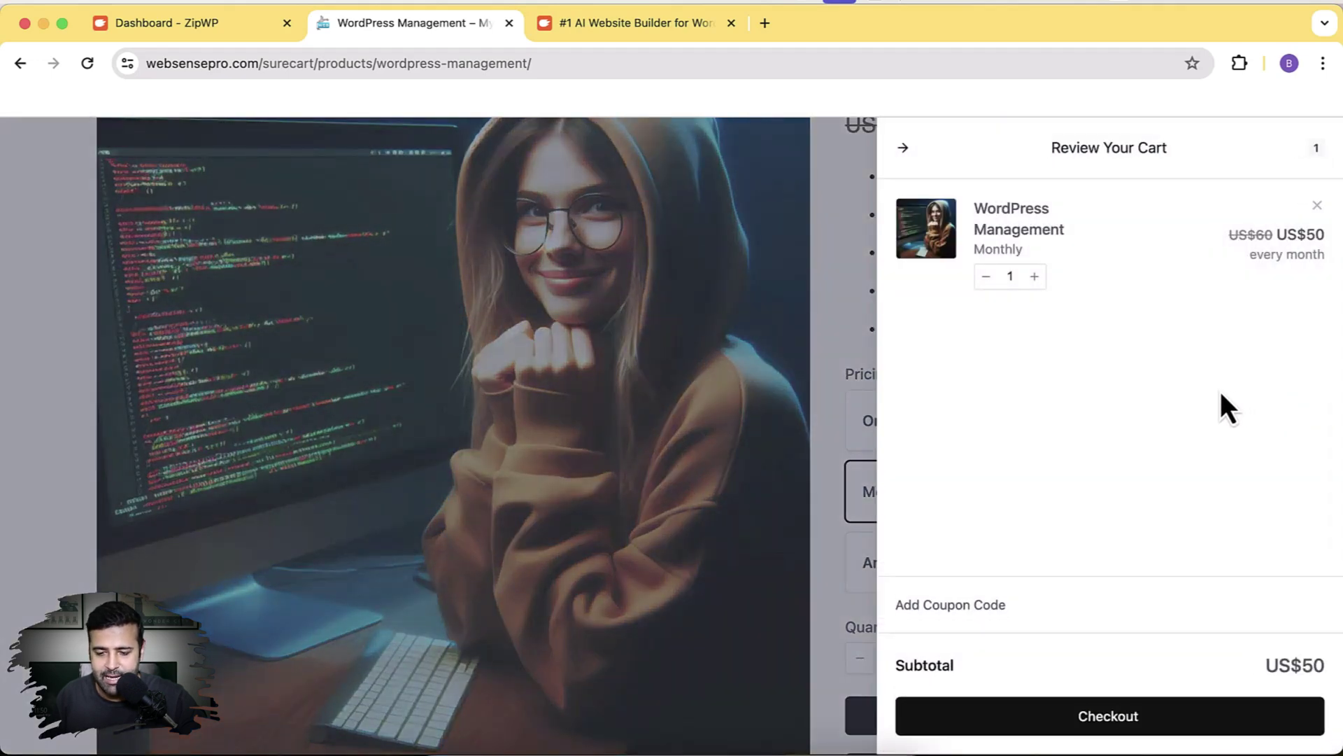
- Proceed to checkout and review the customer form, payment section and order summary
click(1144, 730)
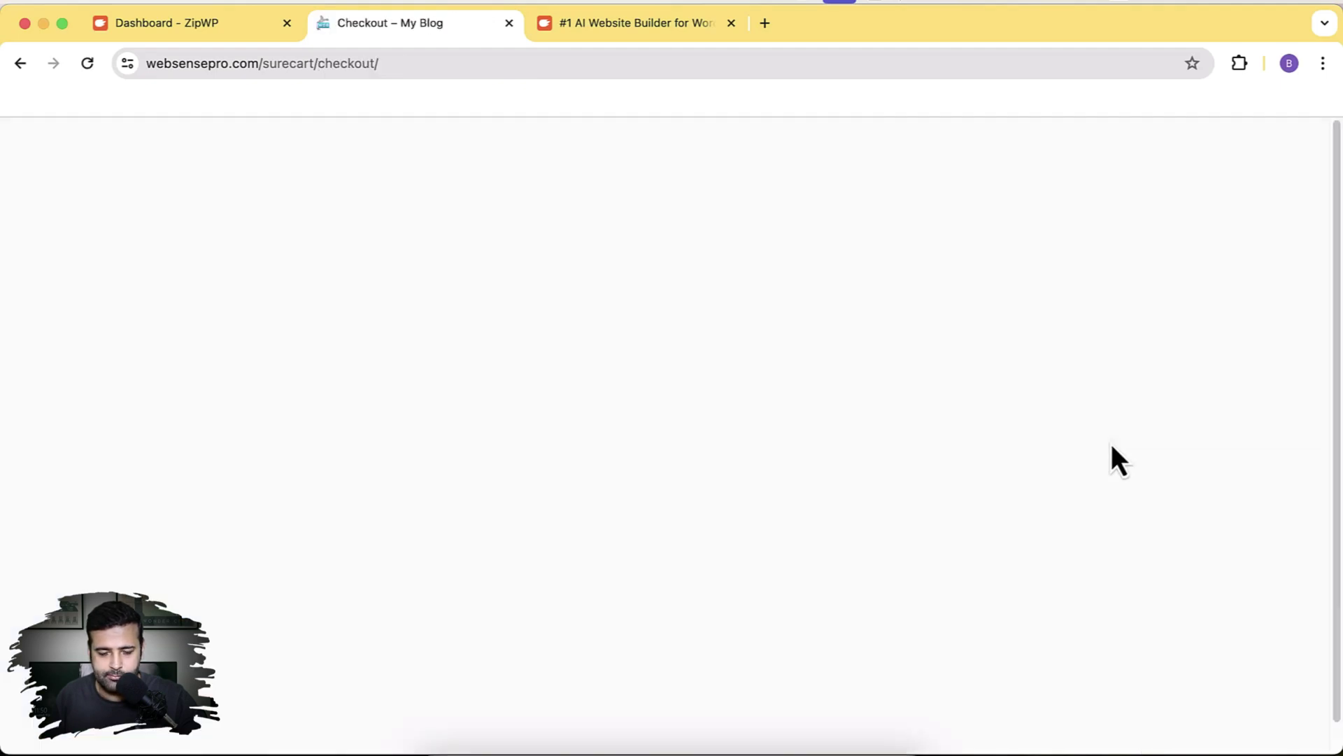
scroll(1111, 445, down, 3)
scroll(1118, 458, up, 3)
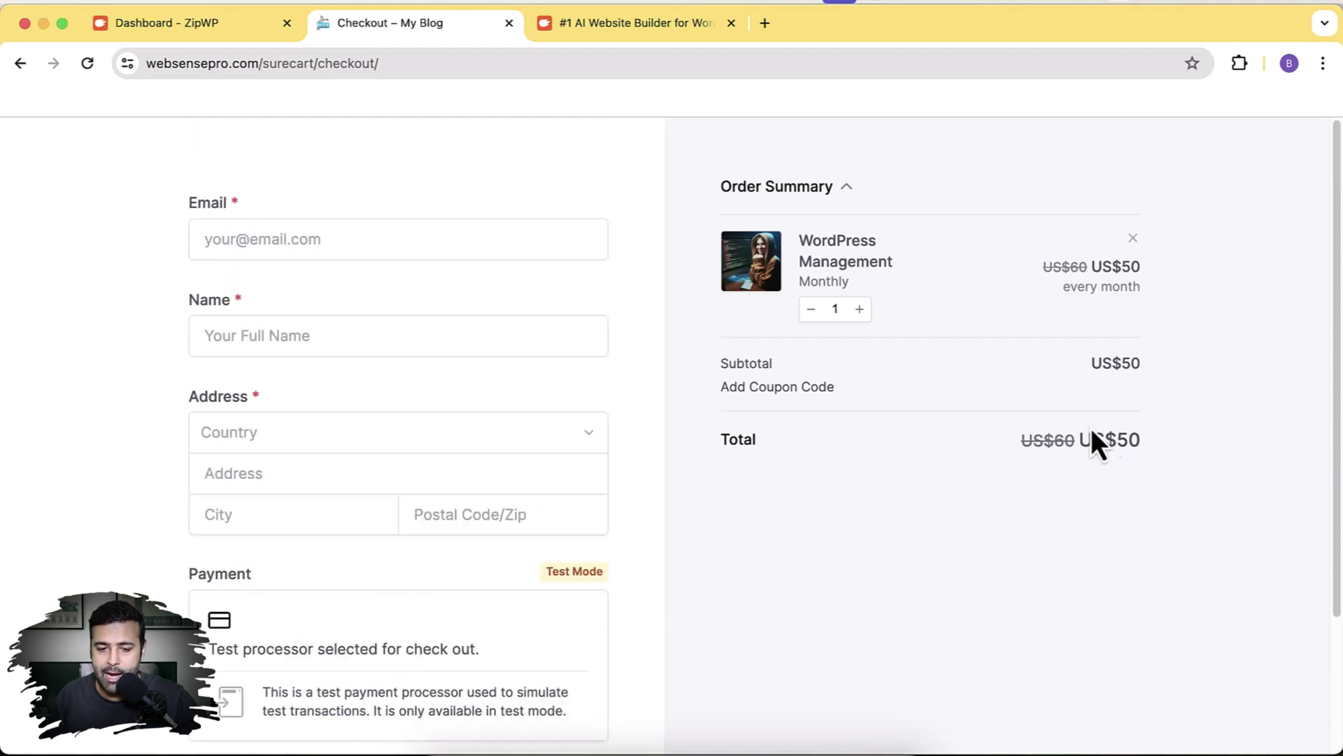
- Launch a temporary WordPress site from try.new in a new browser tab, dismissing the dashboard's upgrade notice and welcome banner
click(571, 29)
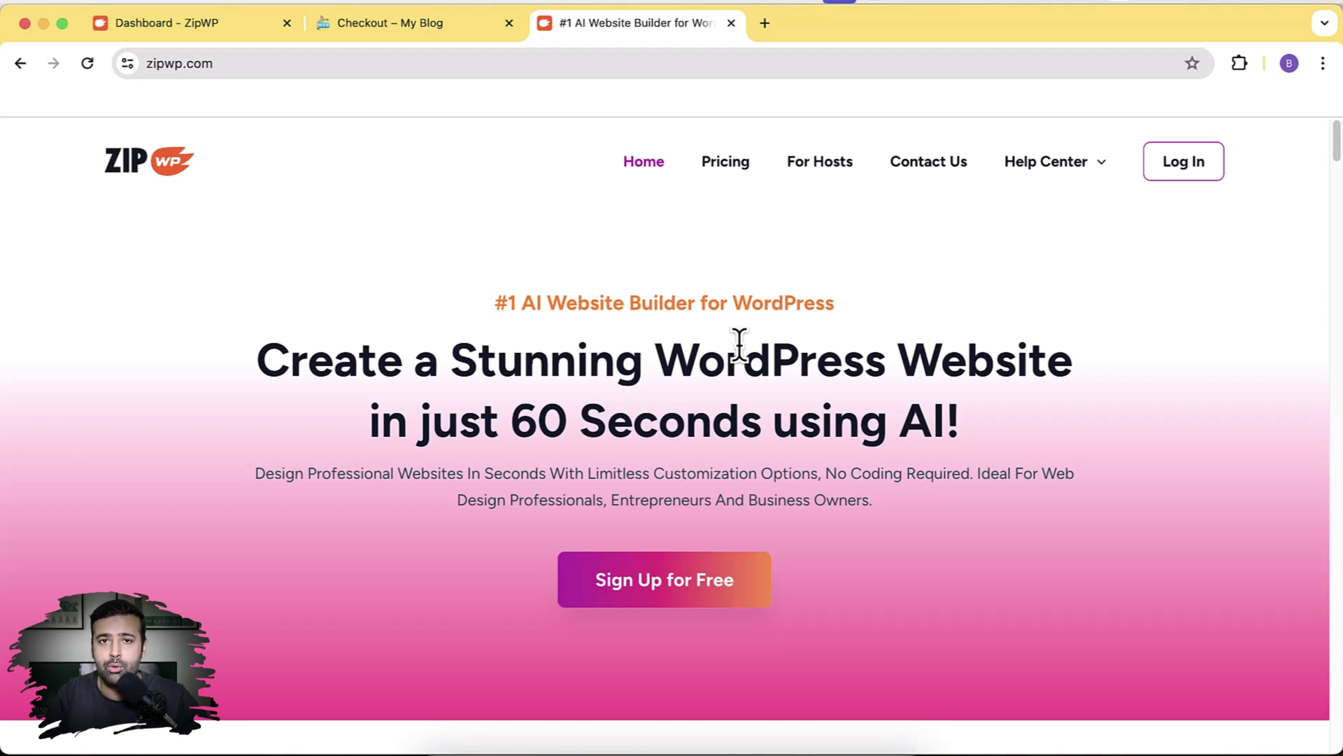
click(754, 26)
text(try.n)
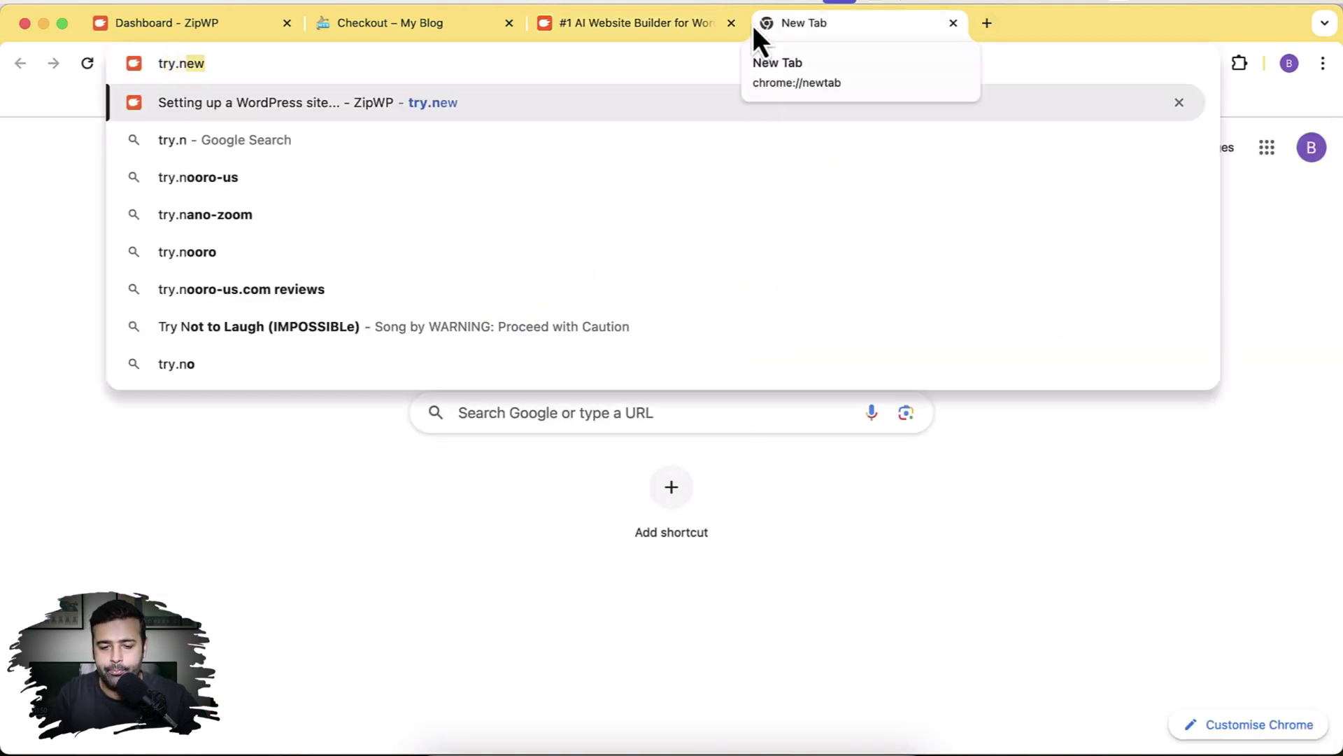
key(Return)
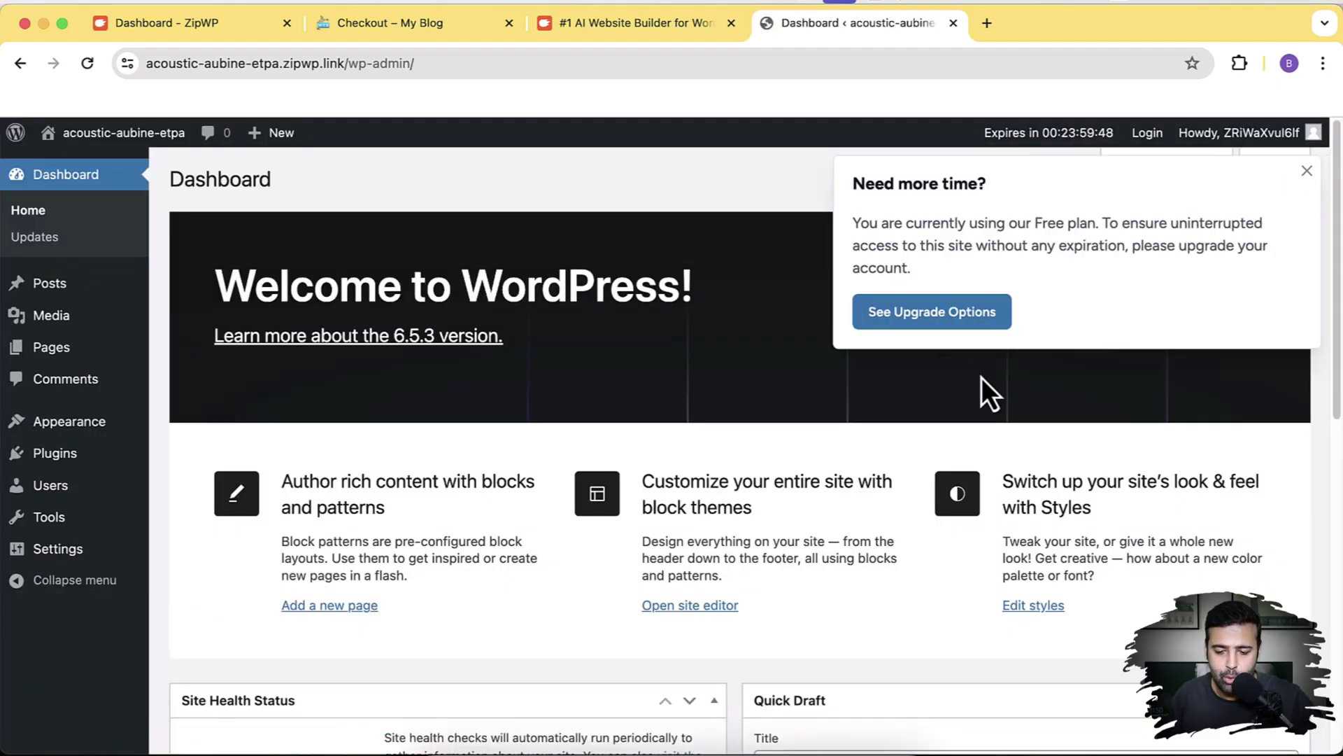
click(1307, 172)
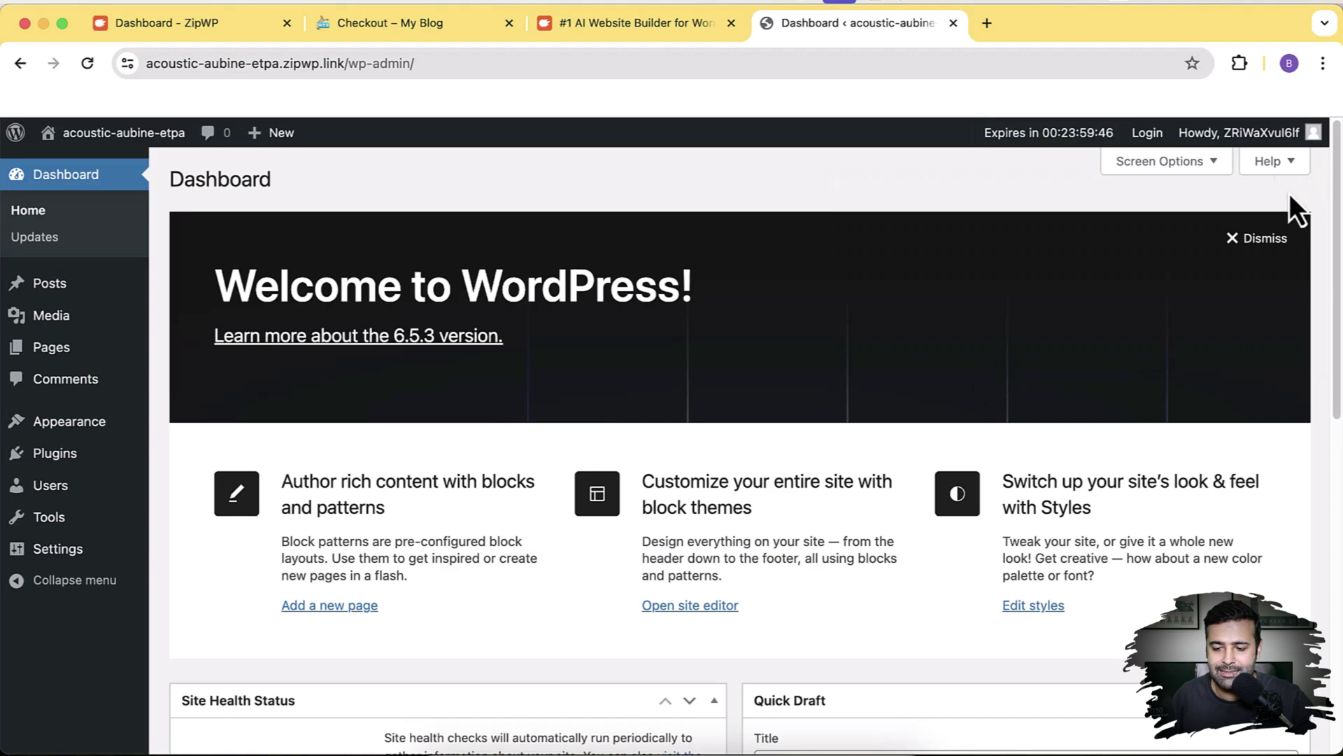
click(1243, 243)
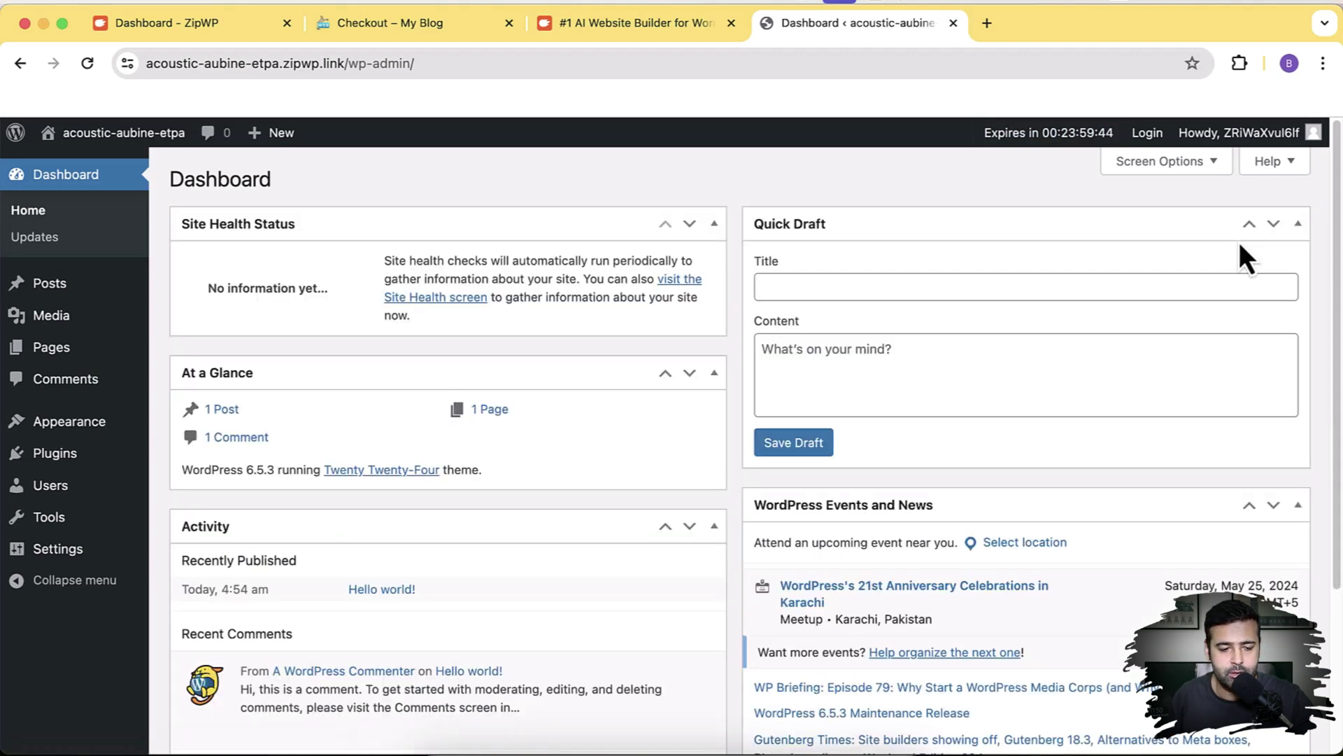
- Open the site's front end in a separate tab placed before the dashboard tab, and return to the dashboard
mouse_move(122, 133)
right_click(136, 169)
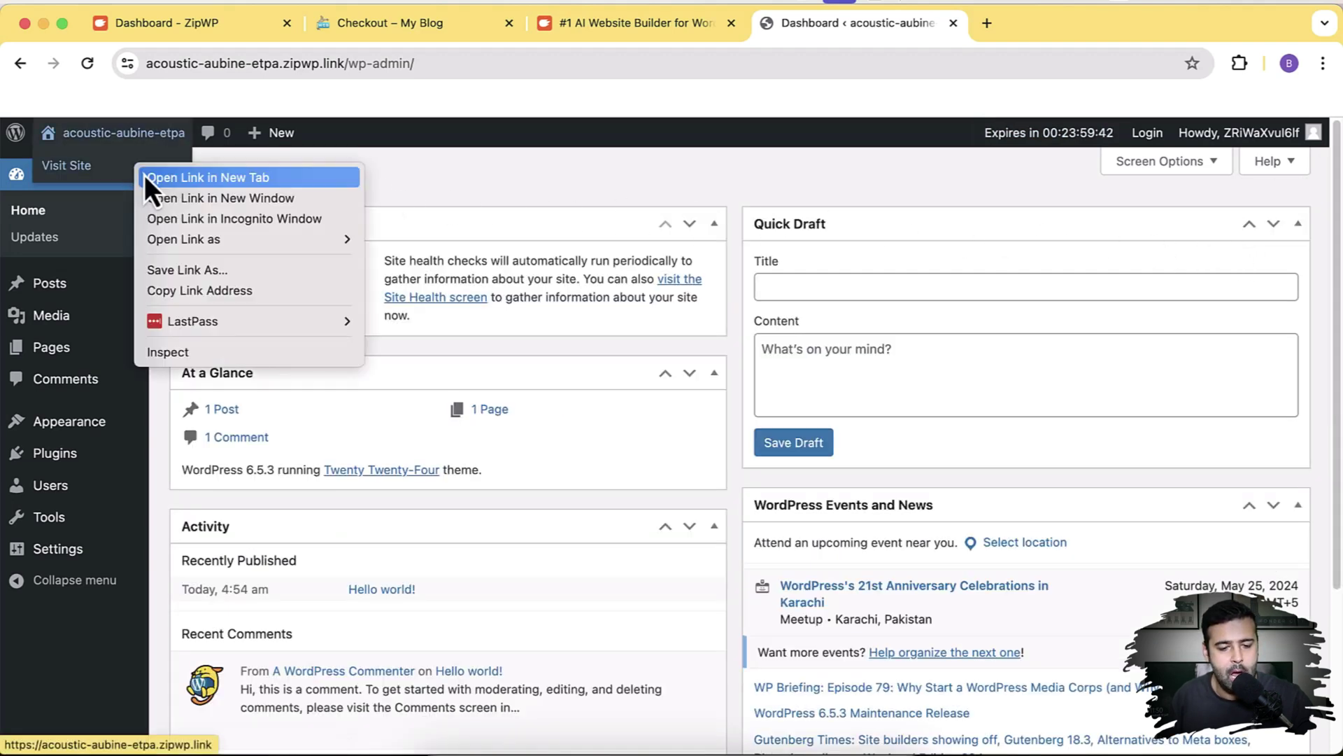
click(144, 177)
drag(1025, 39, 842, 36)
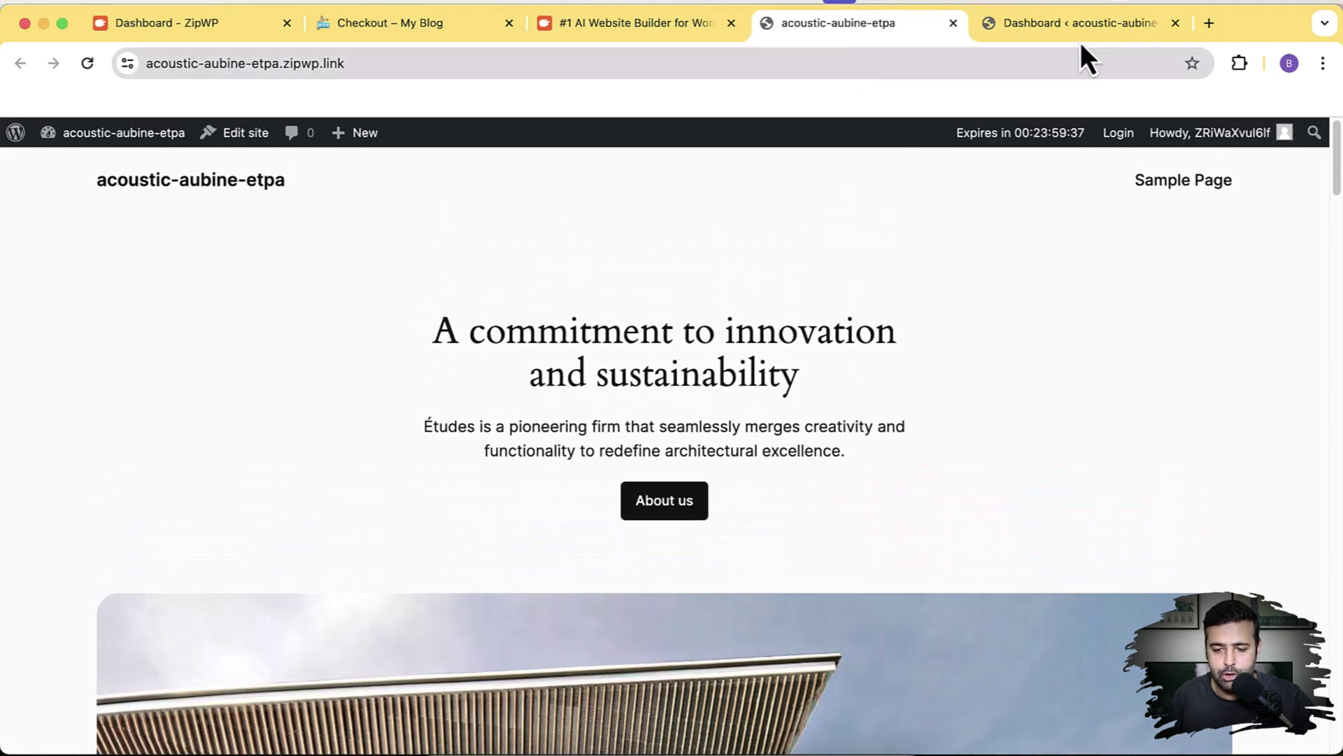
click(1081, 42)
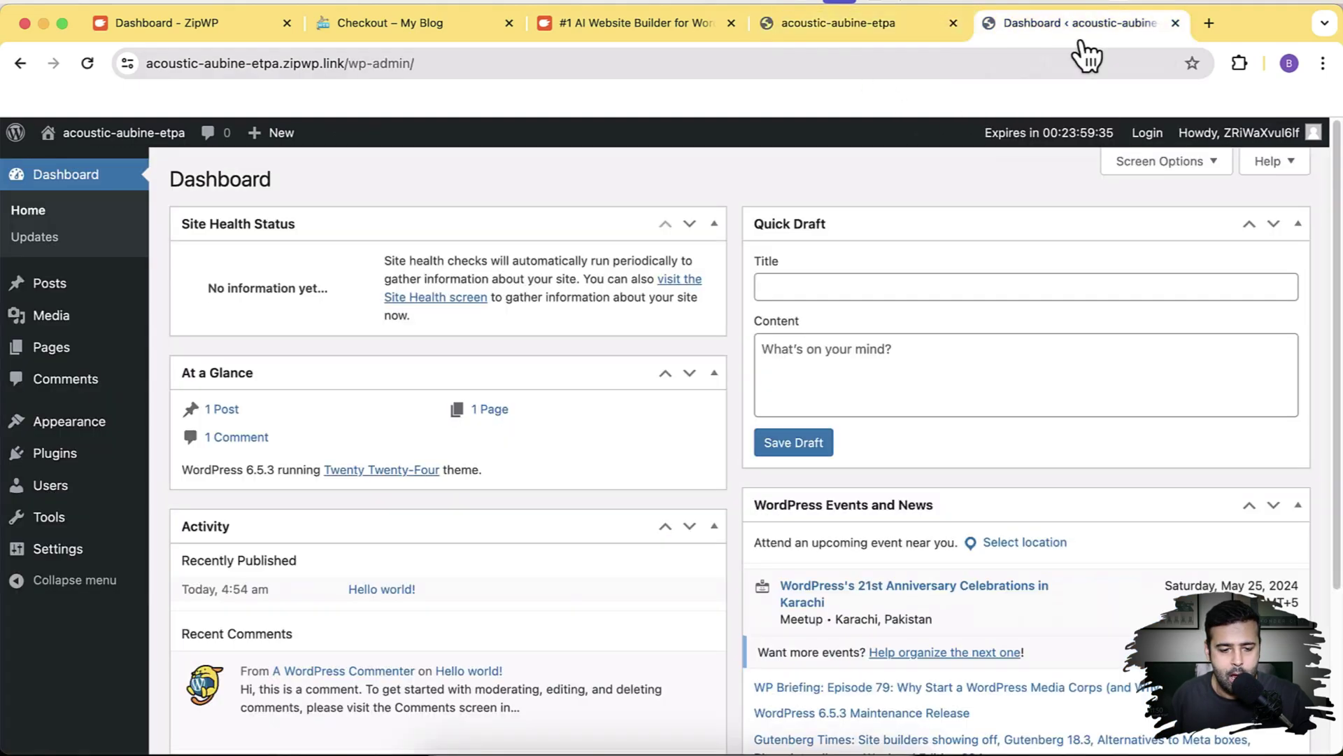
- Search the add-new-plugin directory for "surecart"
mouse_move(60, 469)
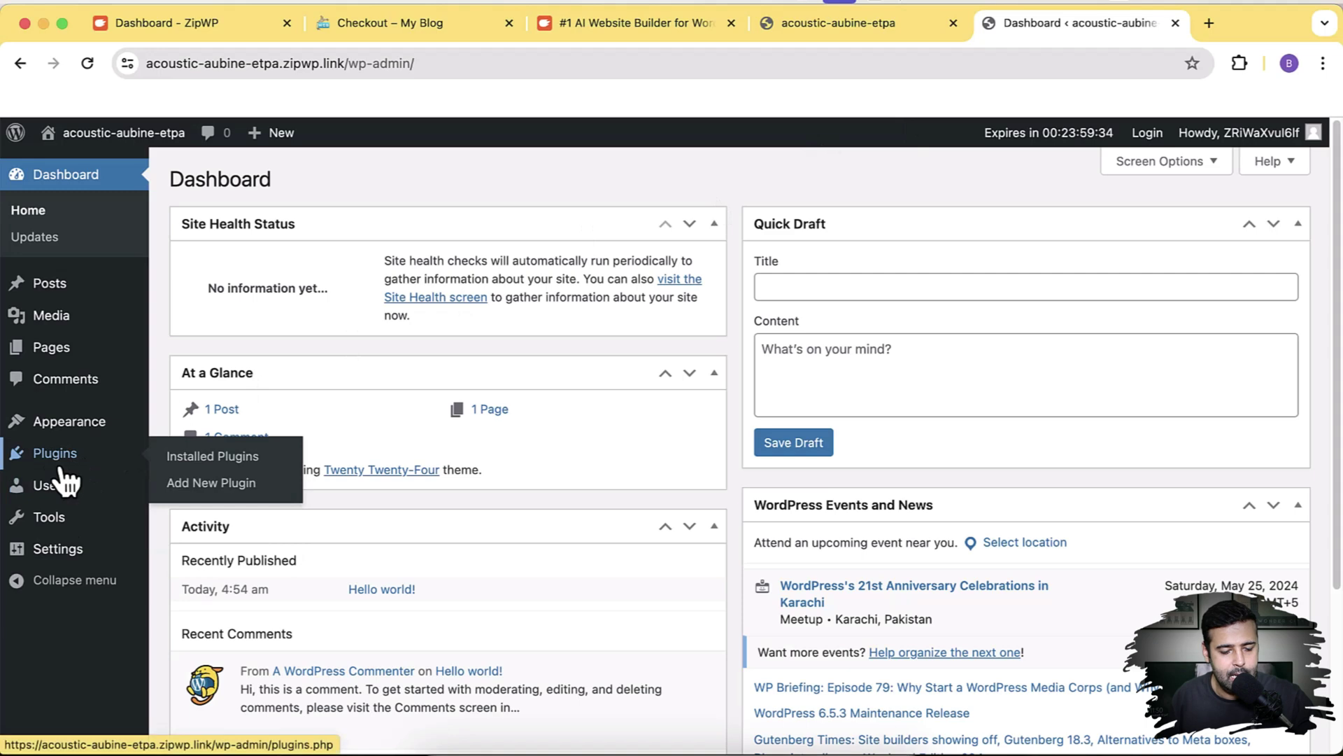
click(238, 484)
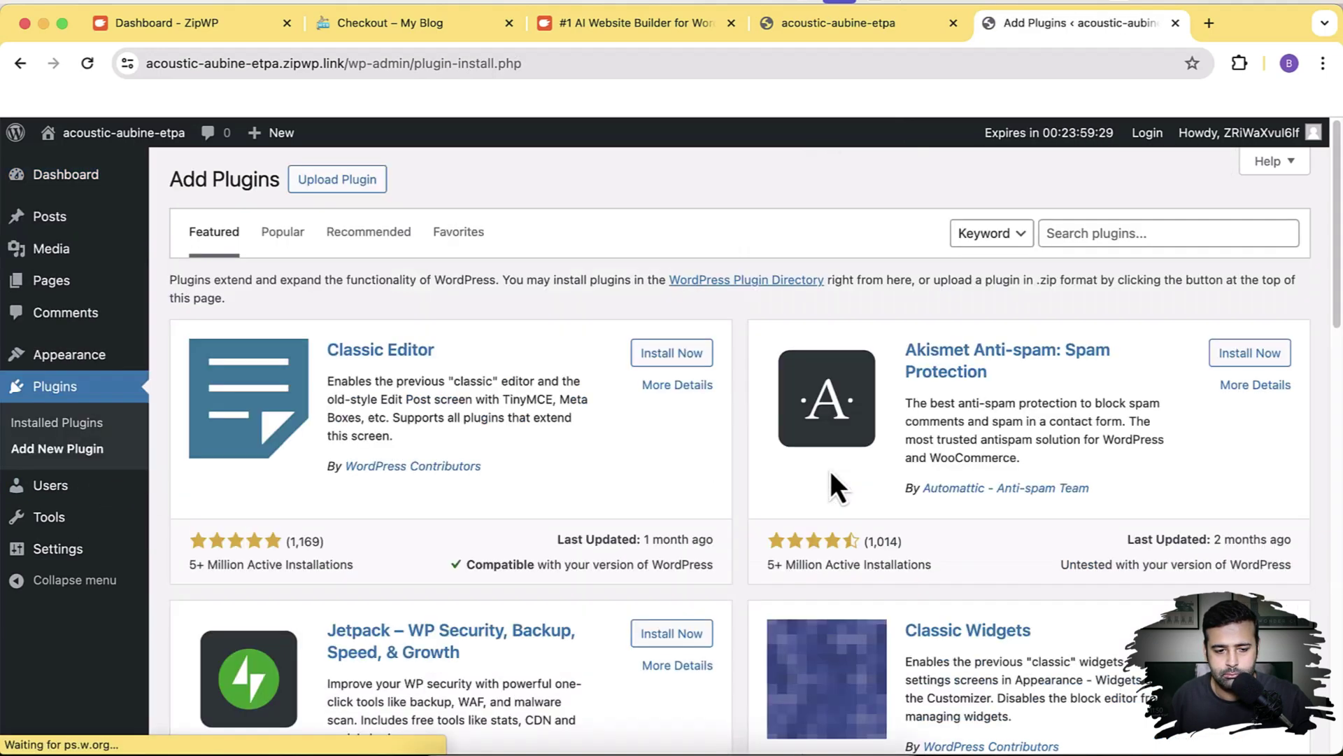
click(1092, 233)
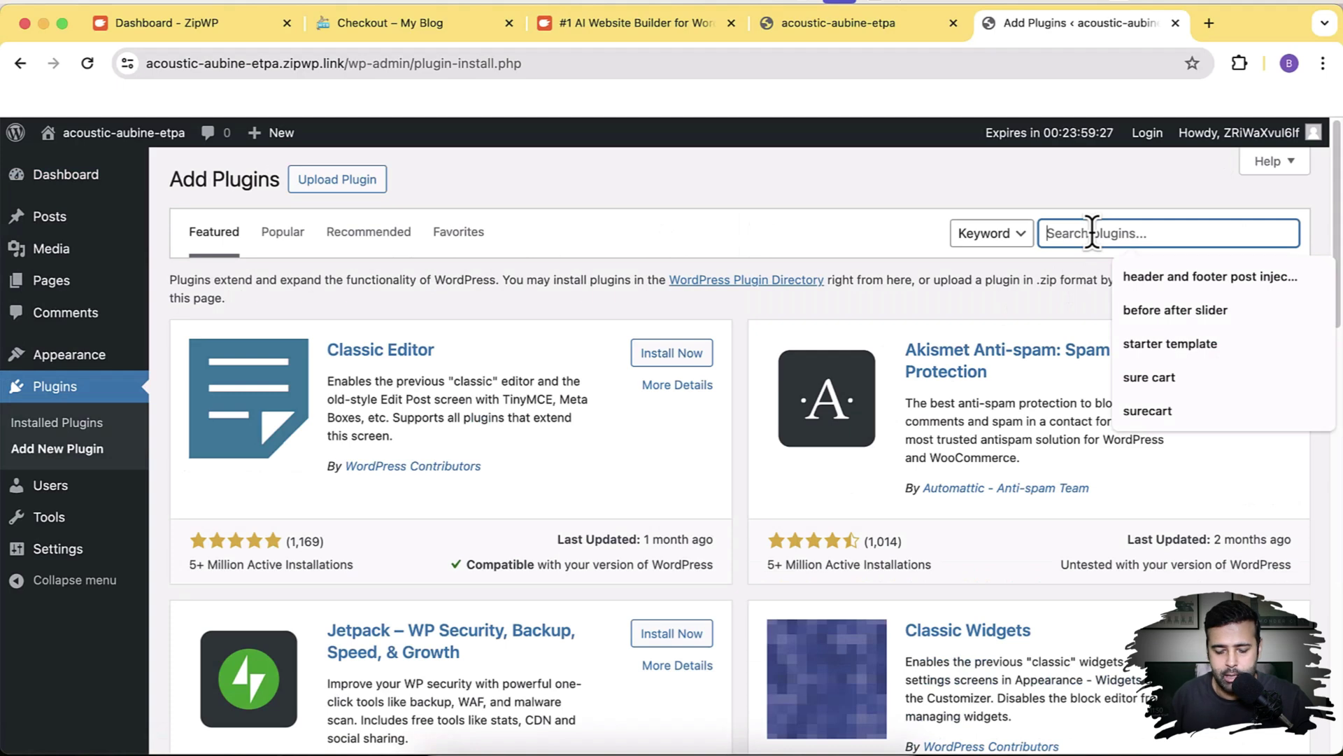
text(surecart)
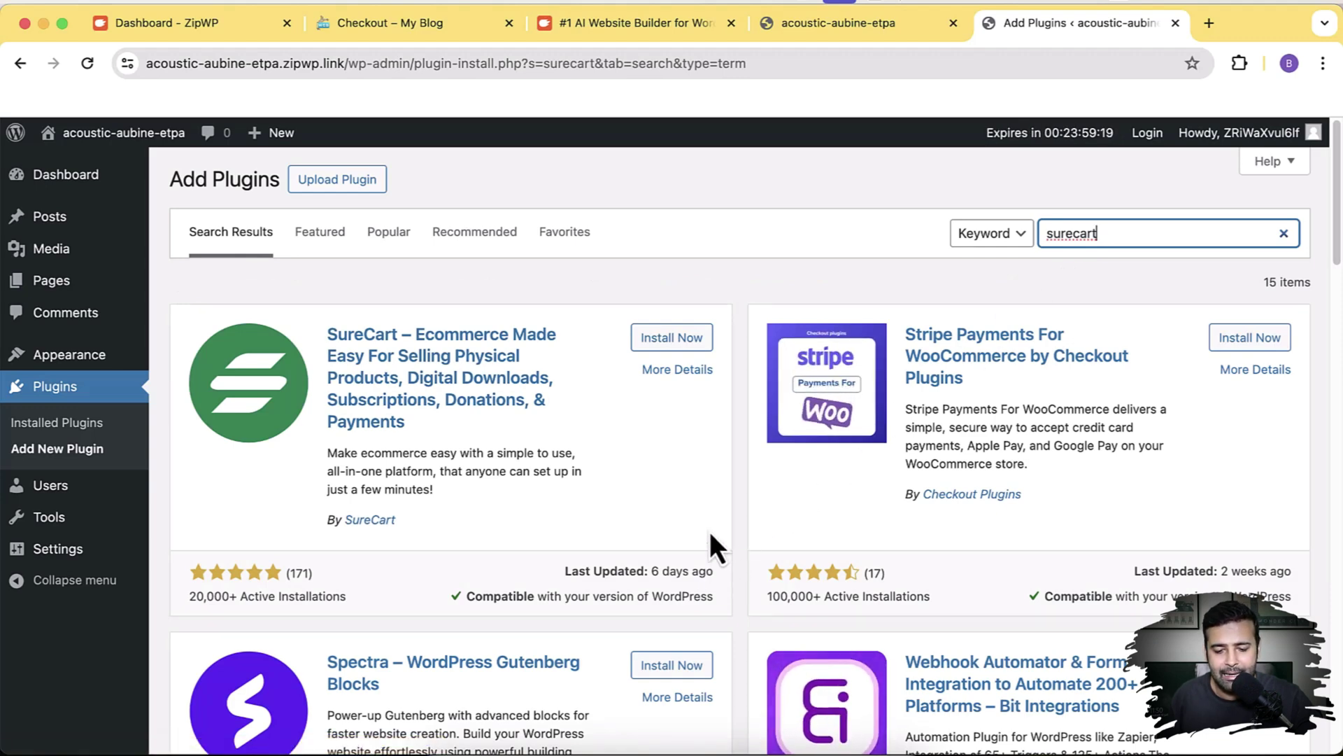
- Install and activate the SureCart plugin, and refresh the page to load its changes
click(676, 340)
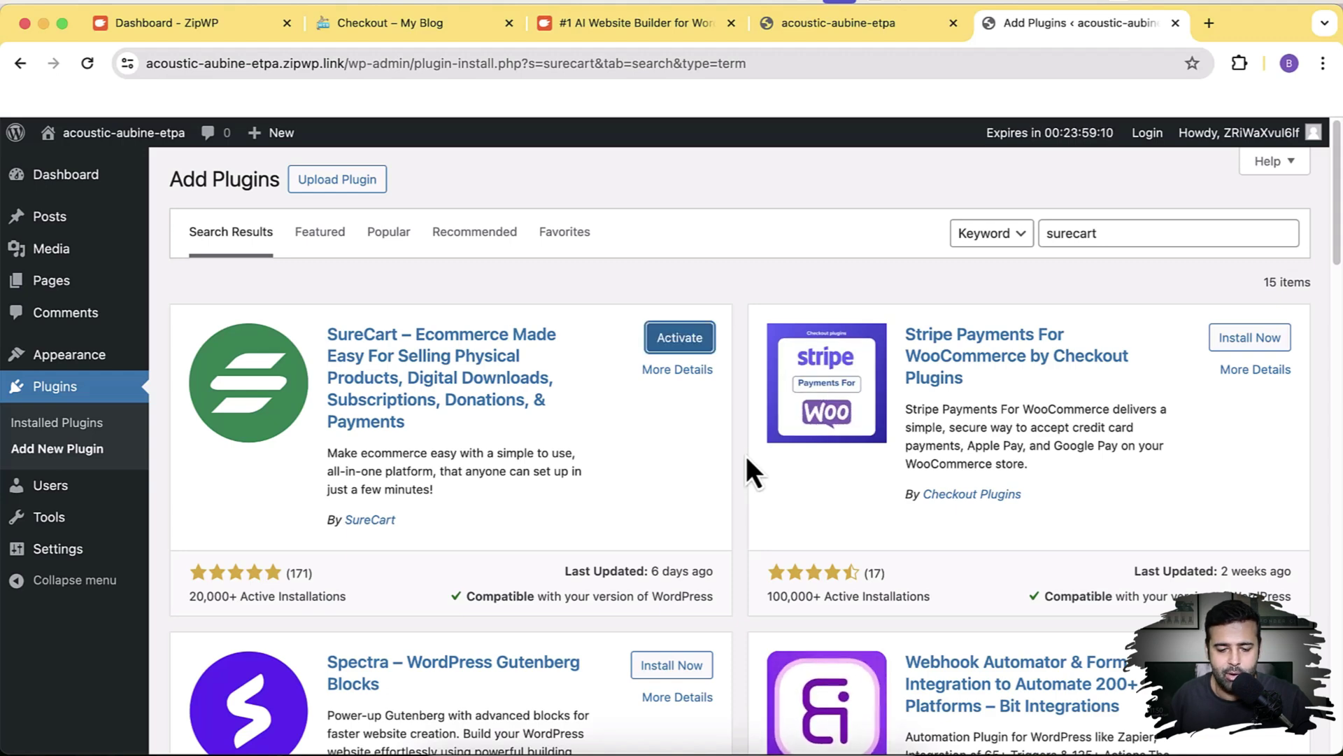
click(698, 339)
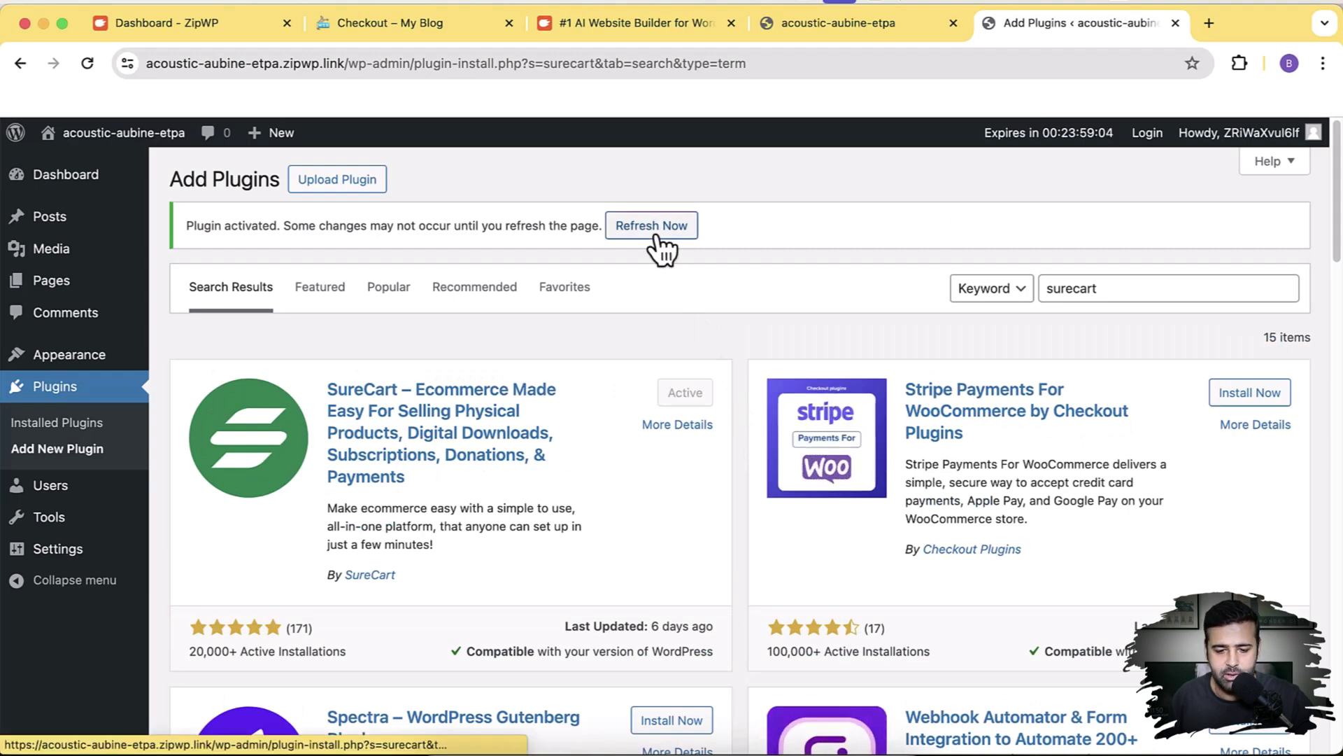
click(656, 236)
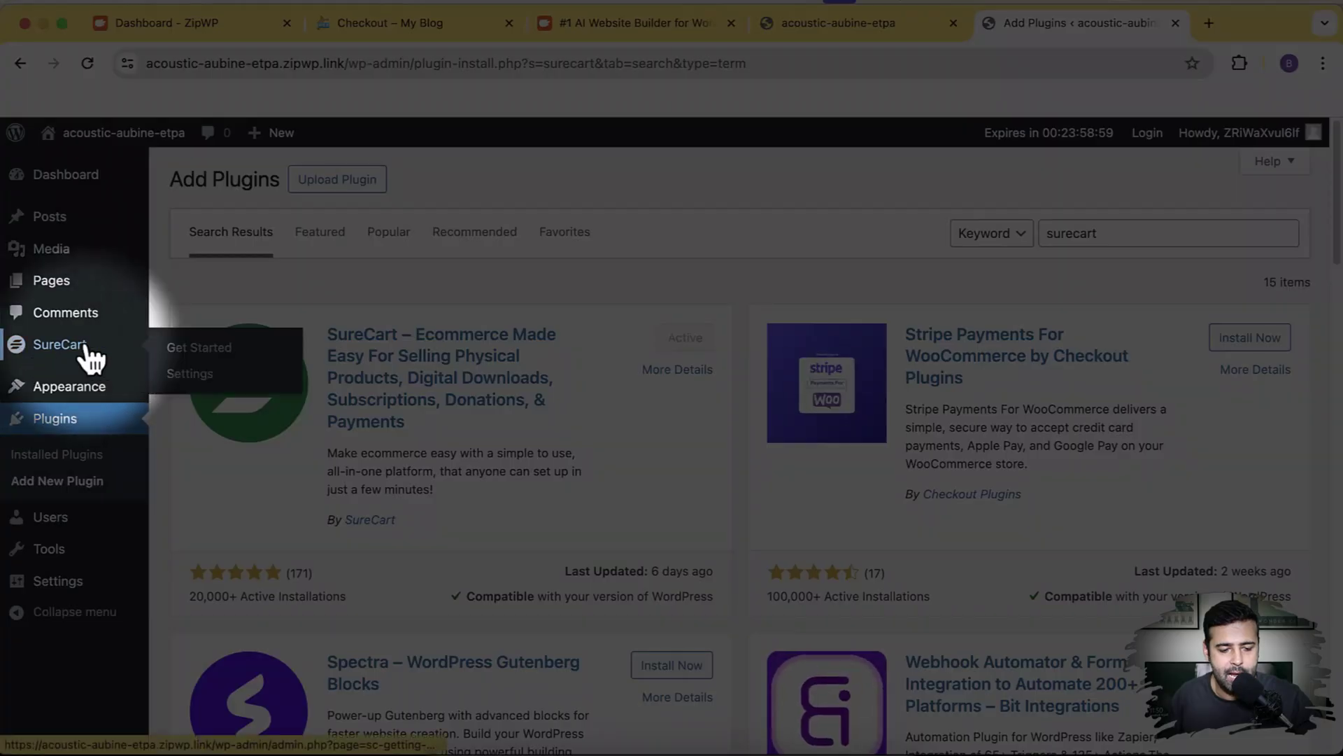
- Start the SureCart setup wizard and choose to create a new store
mouse_move(71, 357)
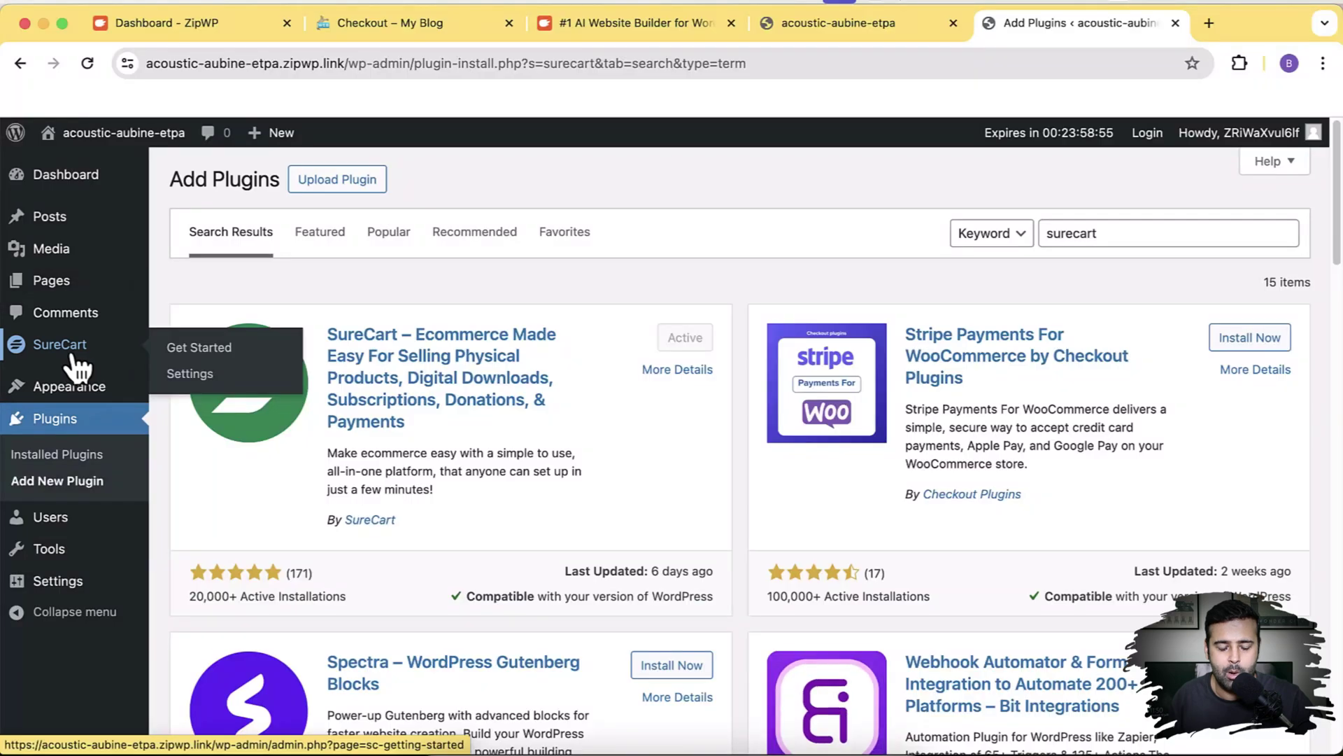
click(223, 353)
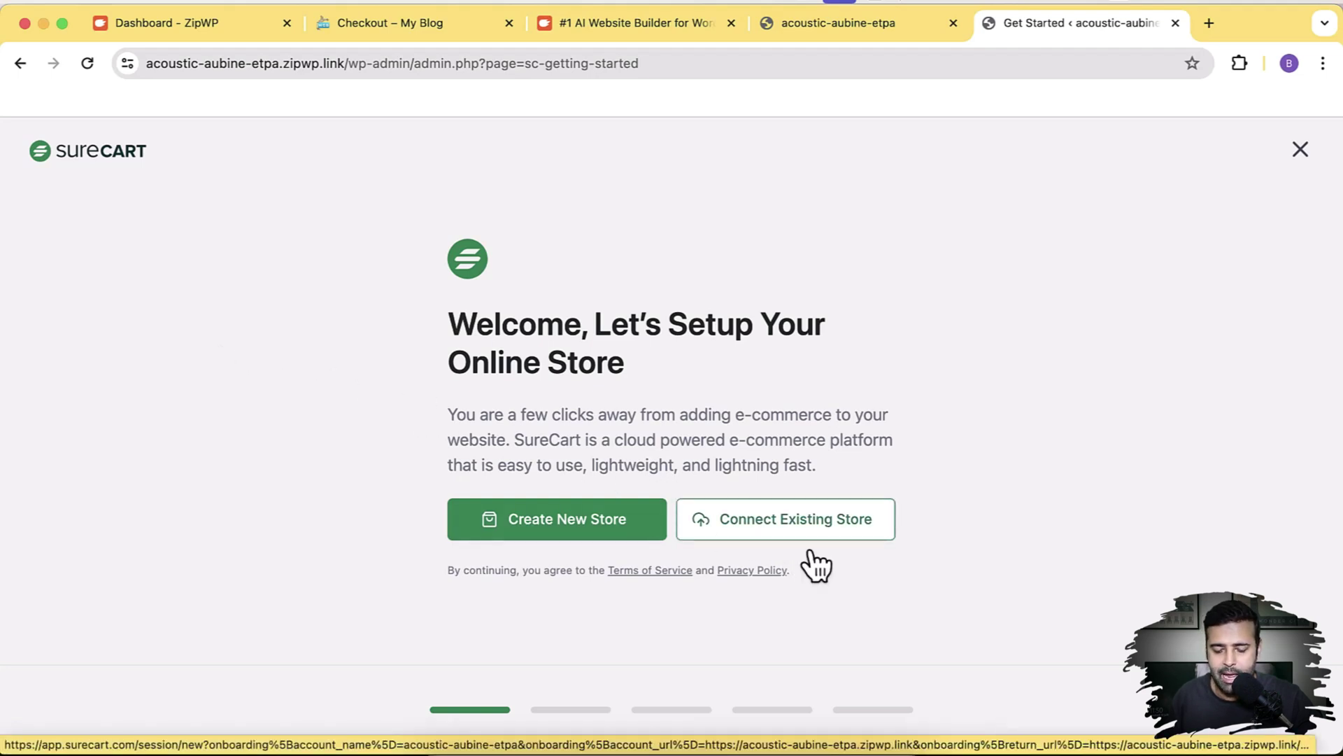
click(557, 535)
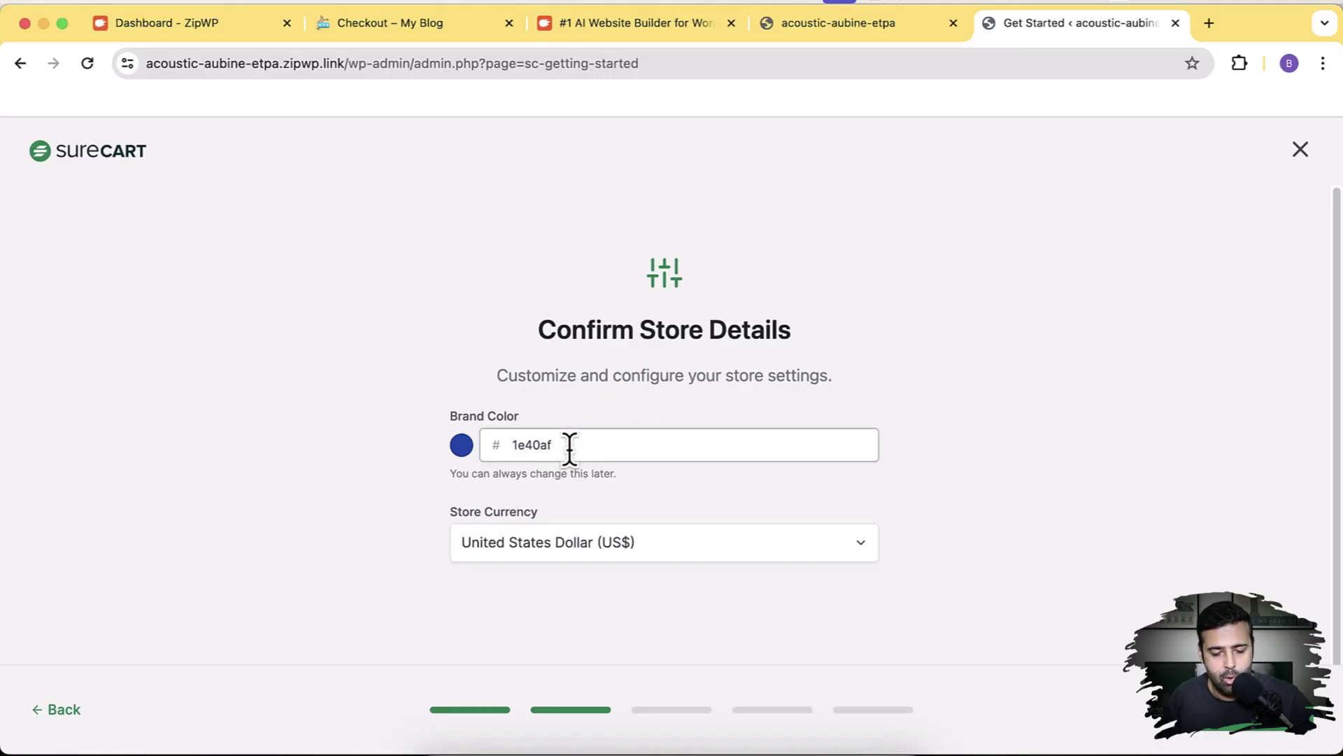
- Confirm the store details with brand color 1e40af and United States Dollar (US$) as the currency
drag(571, 447, 506, 446)
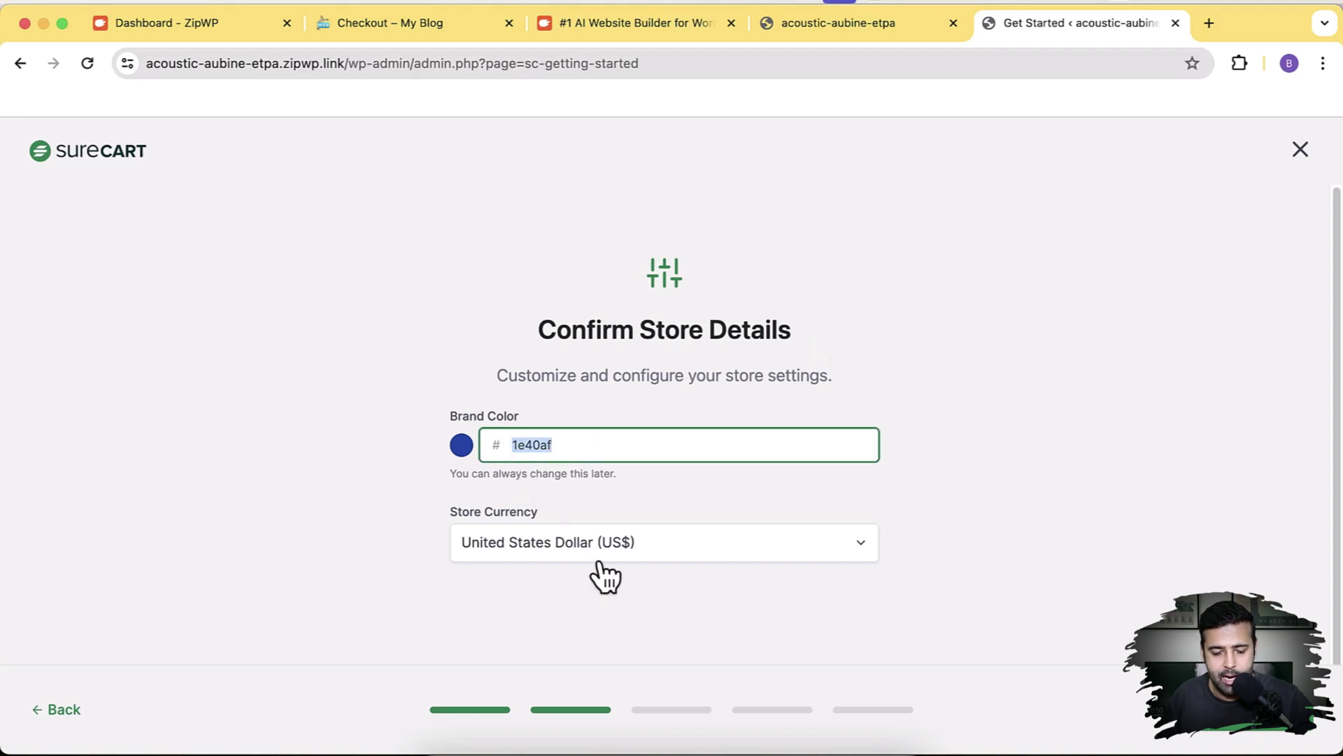
click(773, 494)
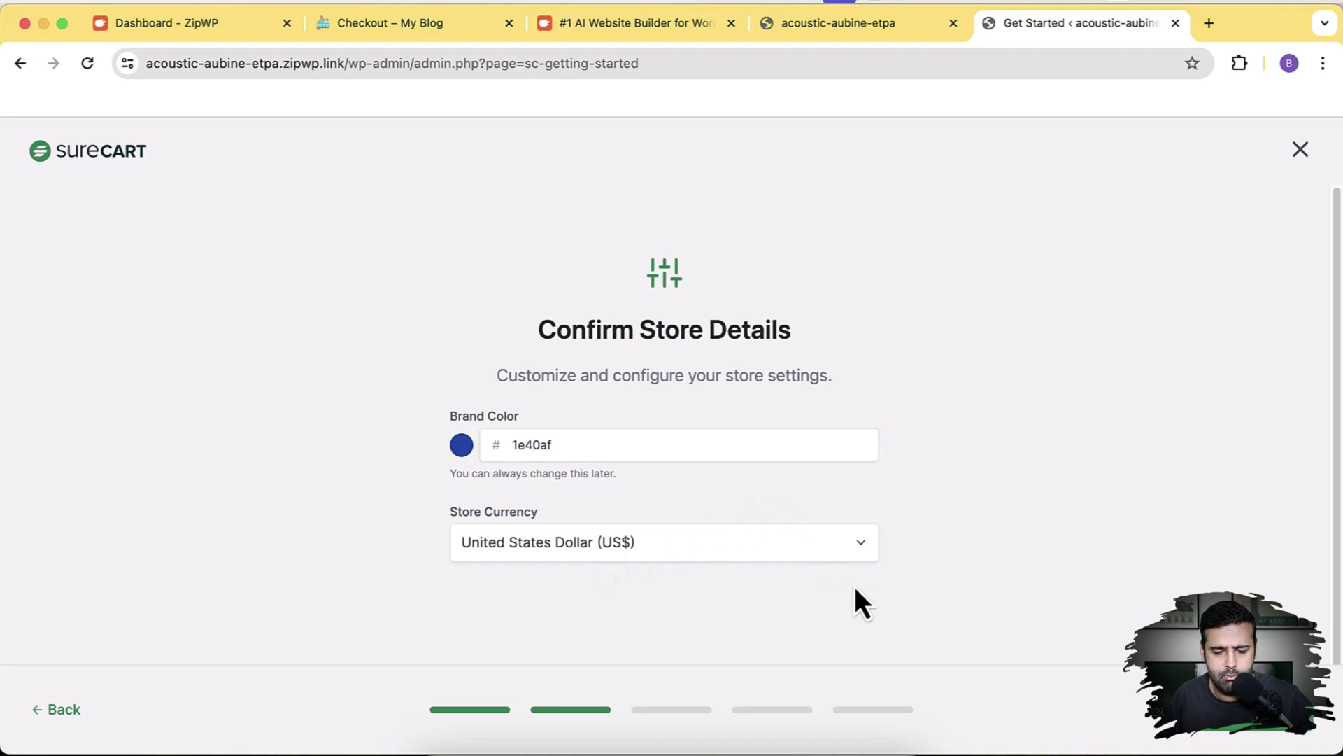
click(1265, 729)
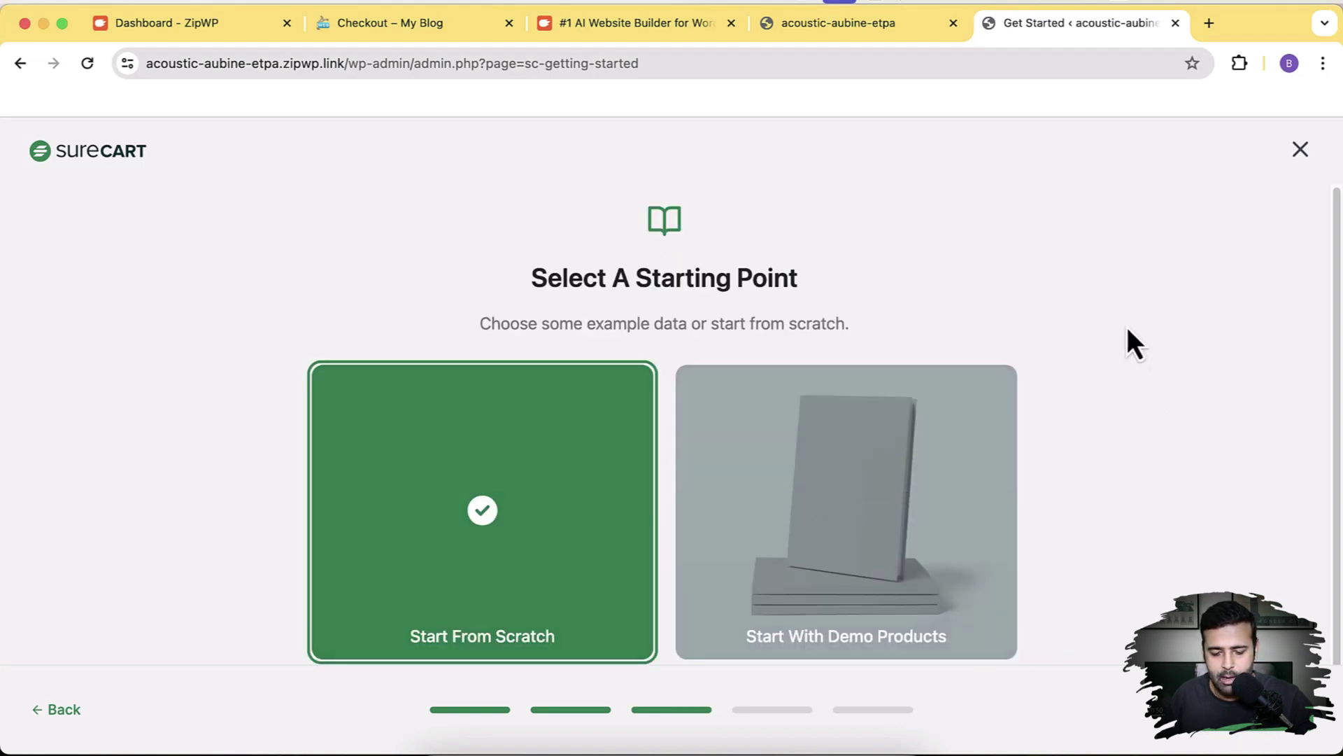
- Choose Start From Scratch as the starting point and confirm the store notification email address to create the store
scroll(910, 553, down, 2)
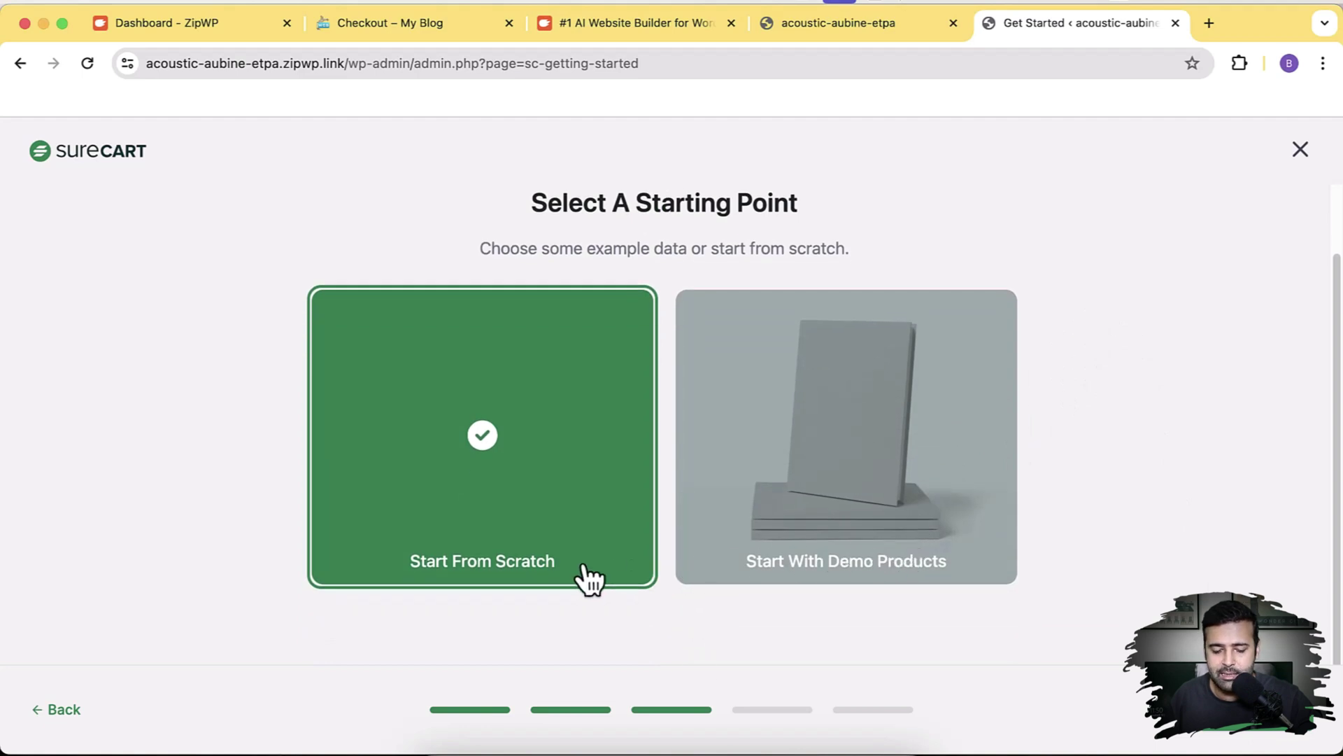
scroll(590, 580, up, 1)
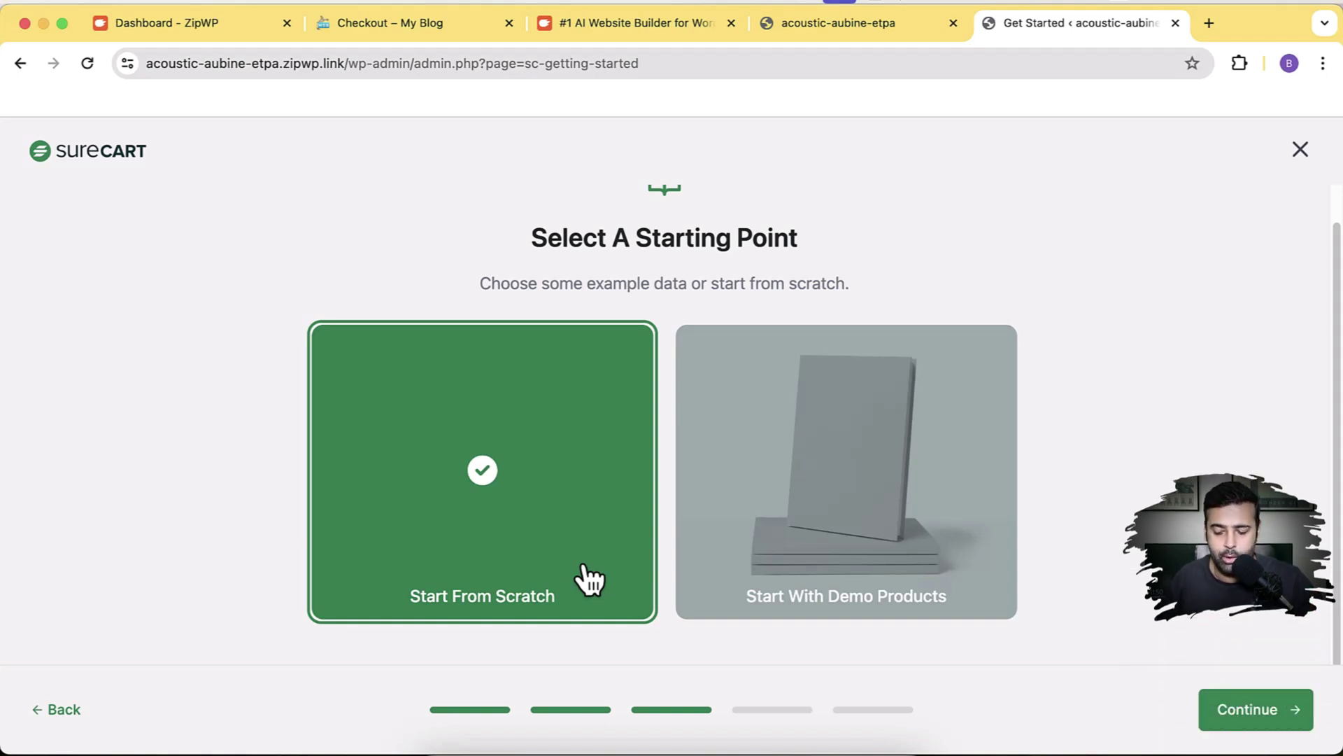
click(1273, 707)
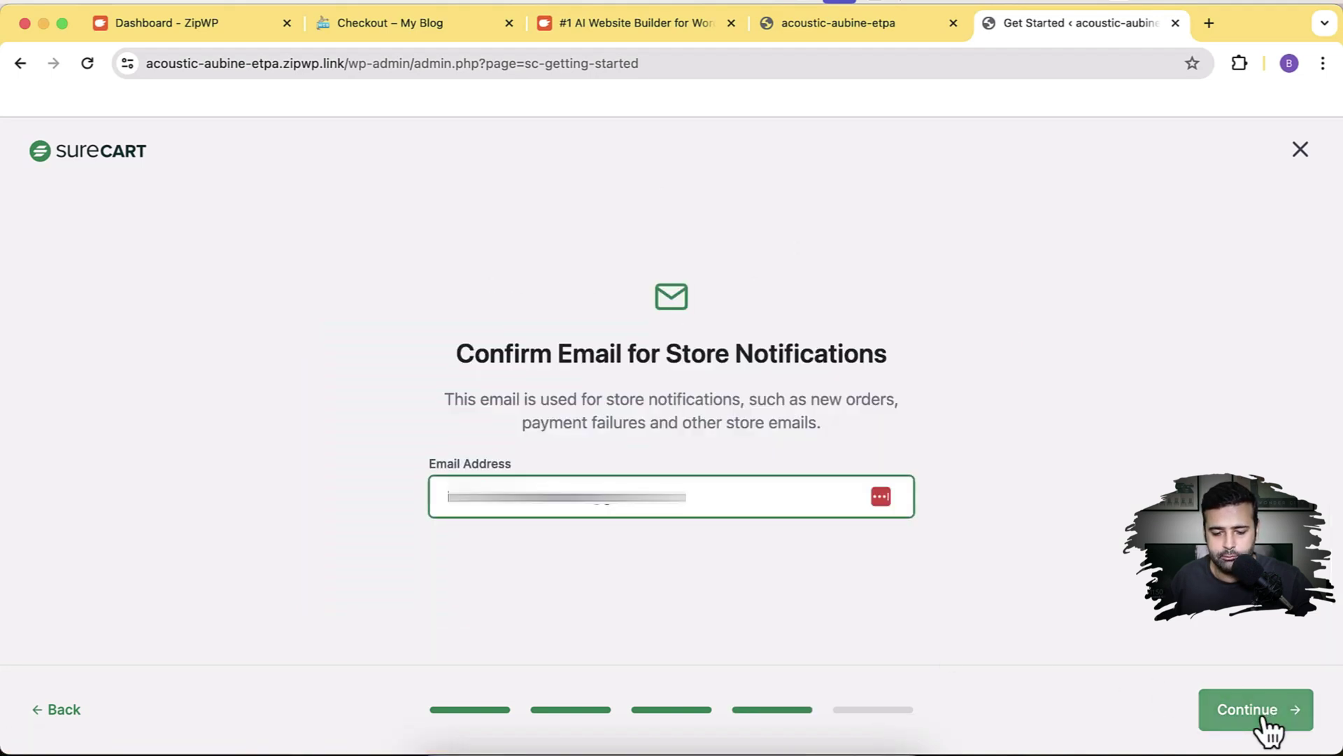
click(552, 510)
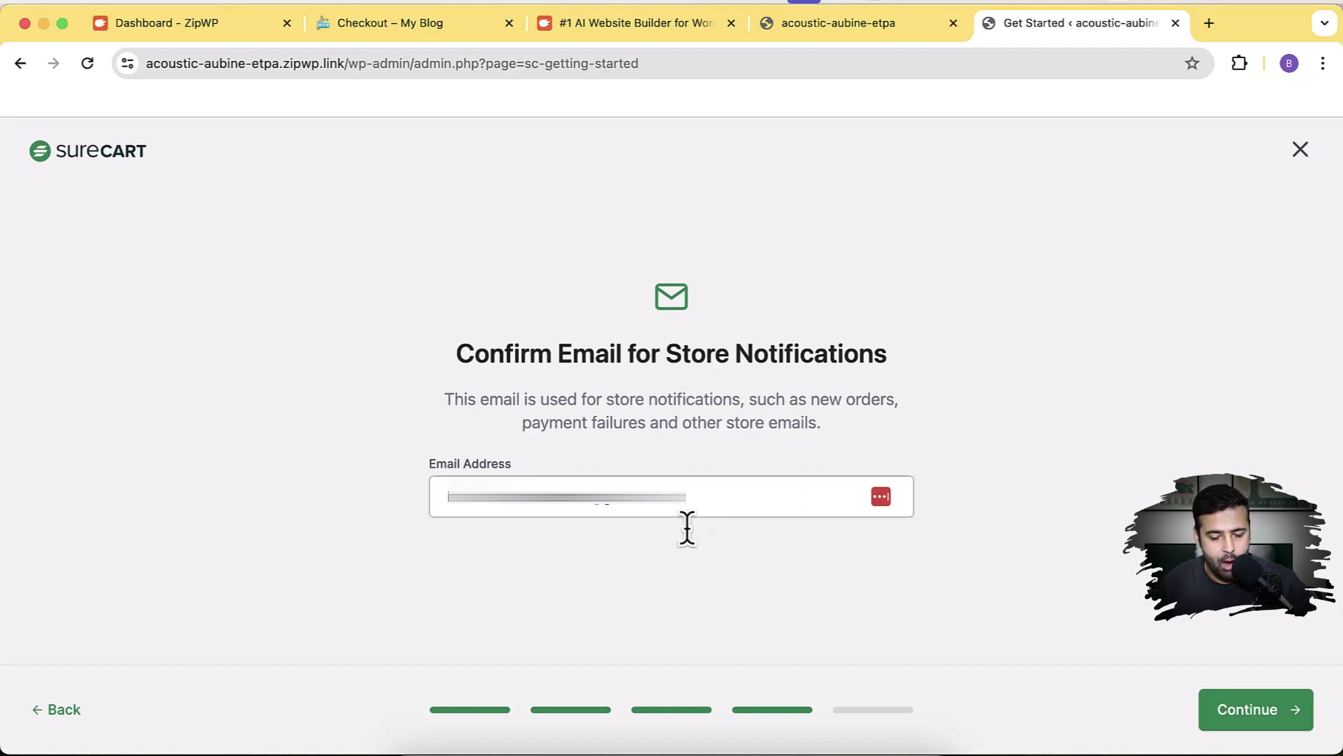
click(1238, 710)
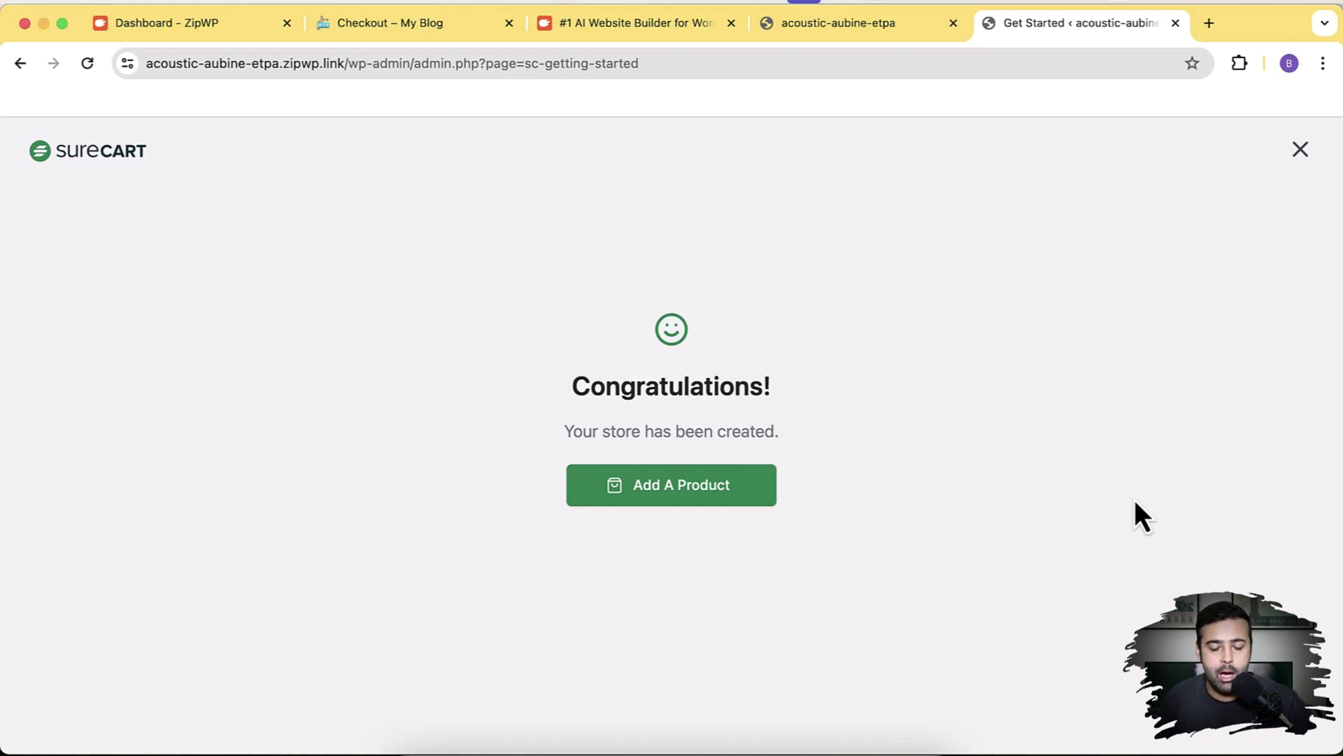
- Add a new product to the store and create it with the name WordPress Management Services
click(673, 486)
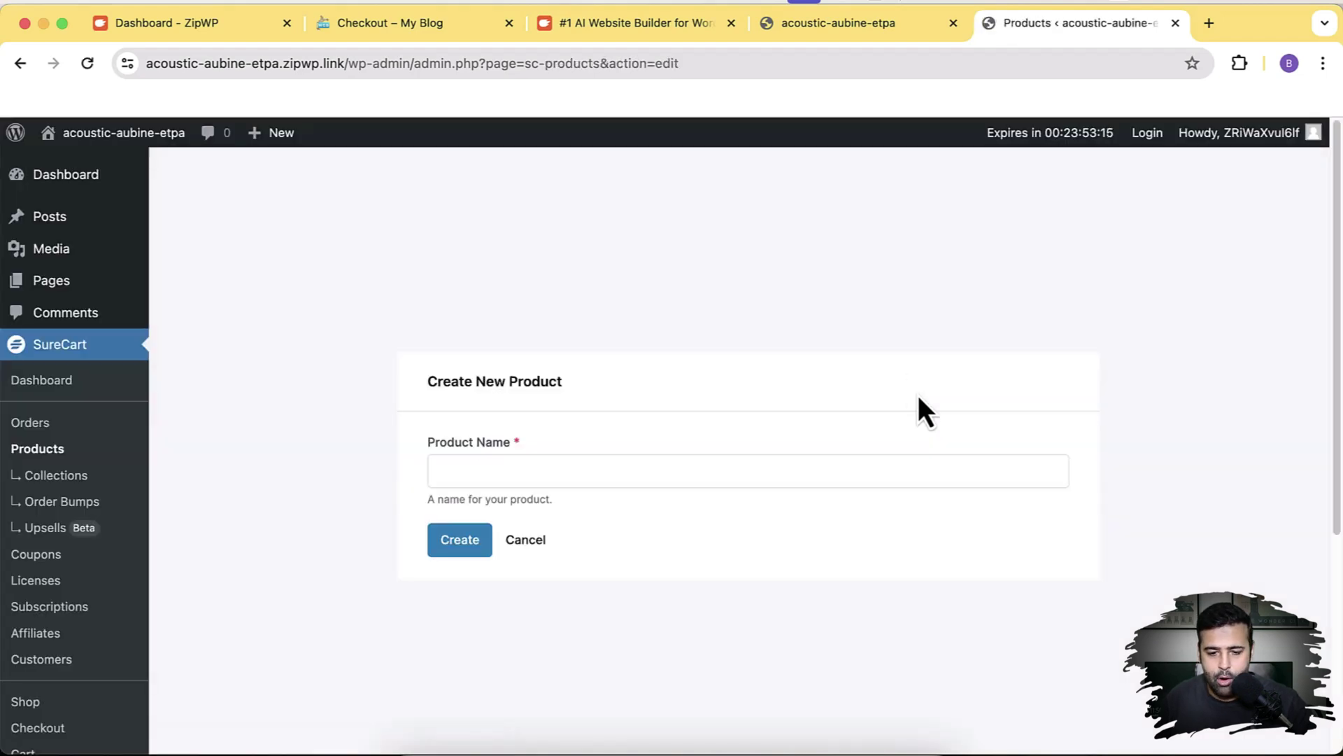
click(770, 473)
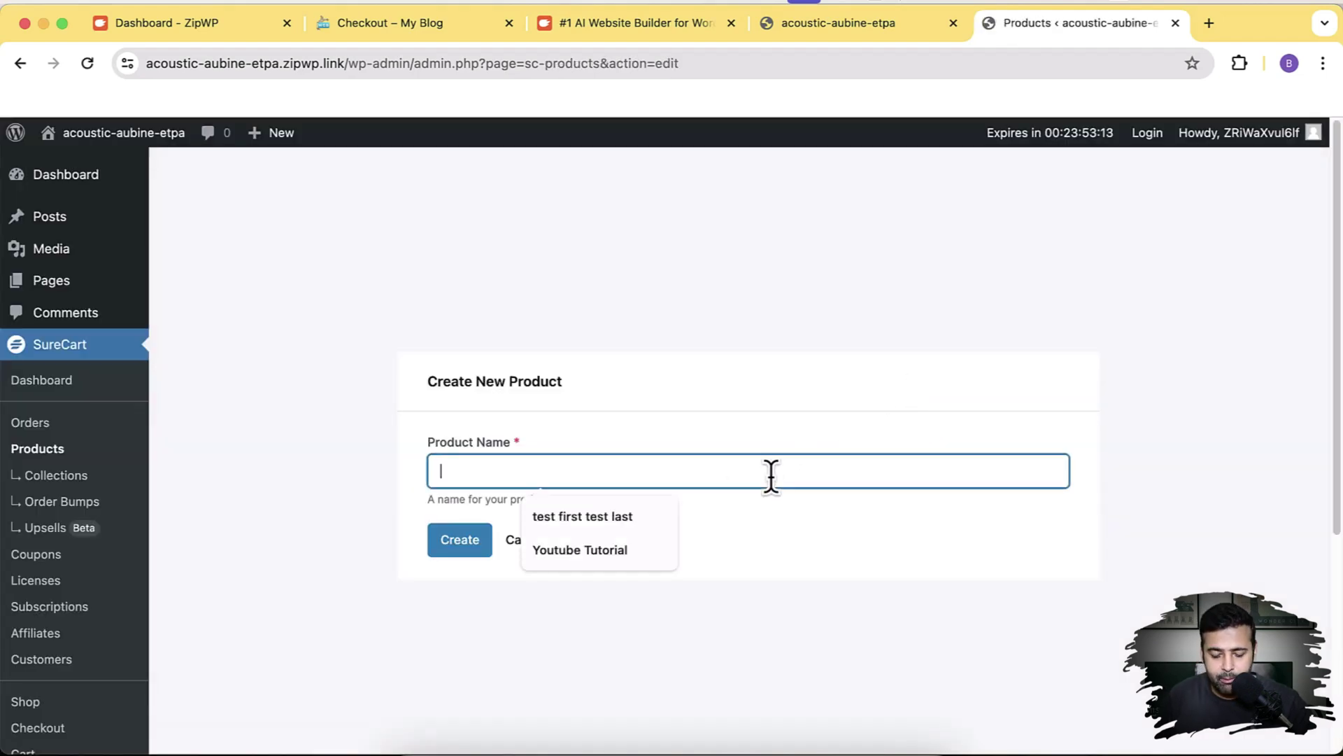
text(WordPress Manag)
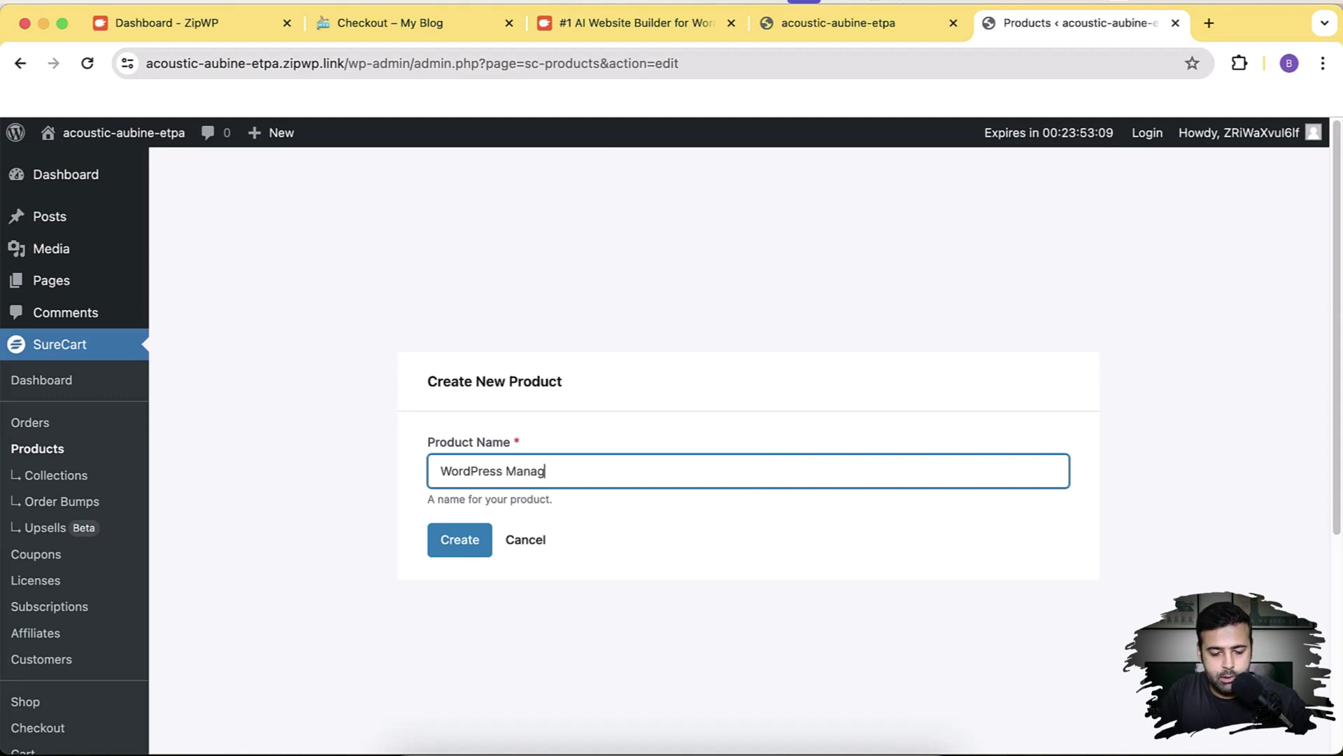
text(ement Services)
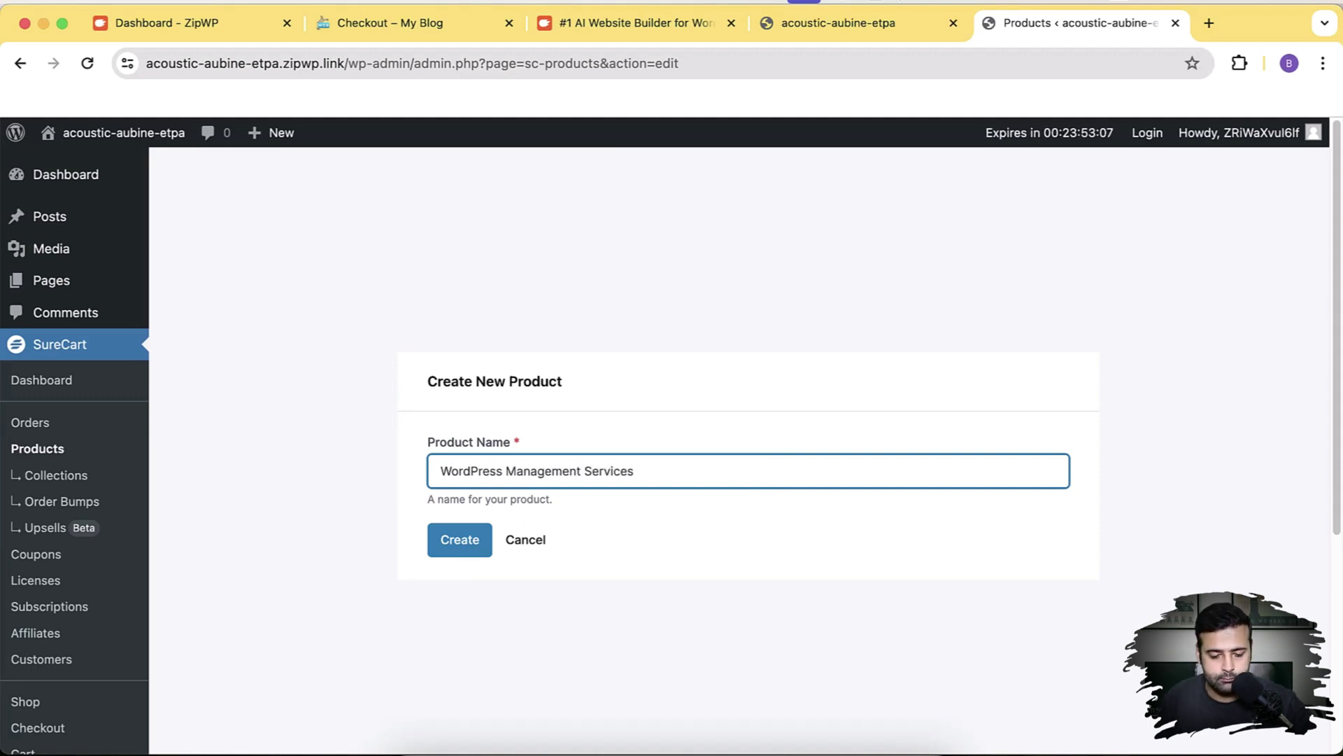
click(466, 545)
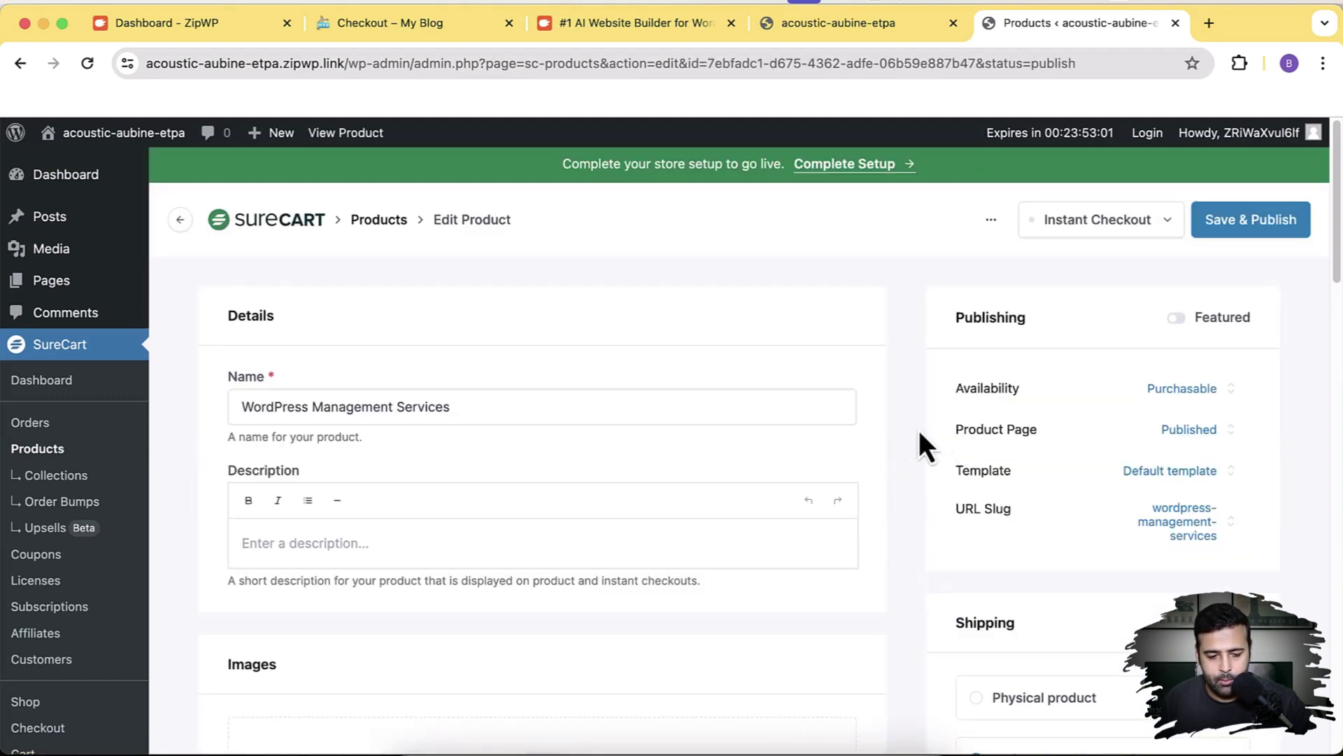
- Look over the name, description and images sections of the new product's edit page
scroll(769, 420, down, 1)
drag(504, 381, 246, 378)
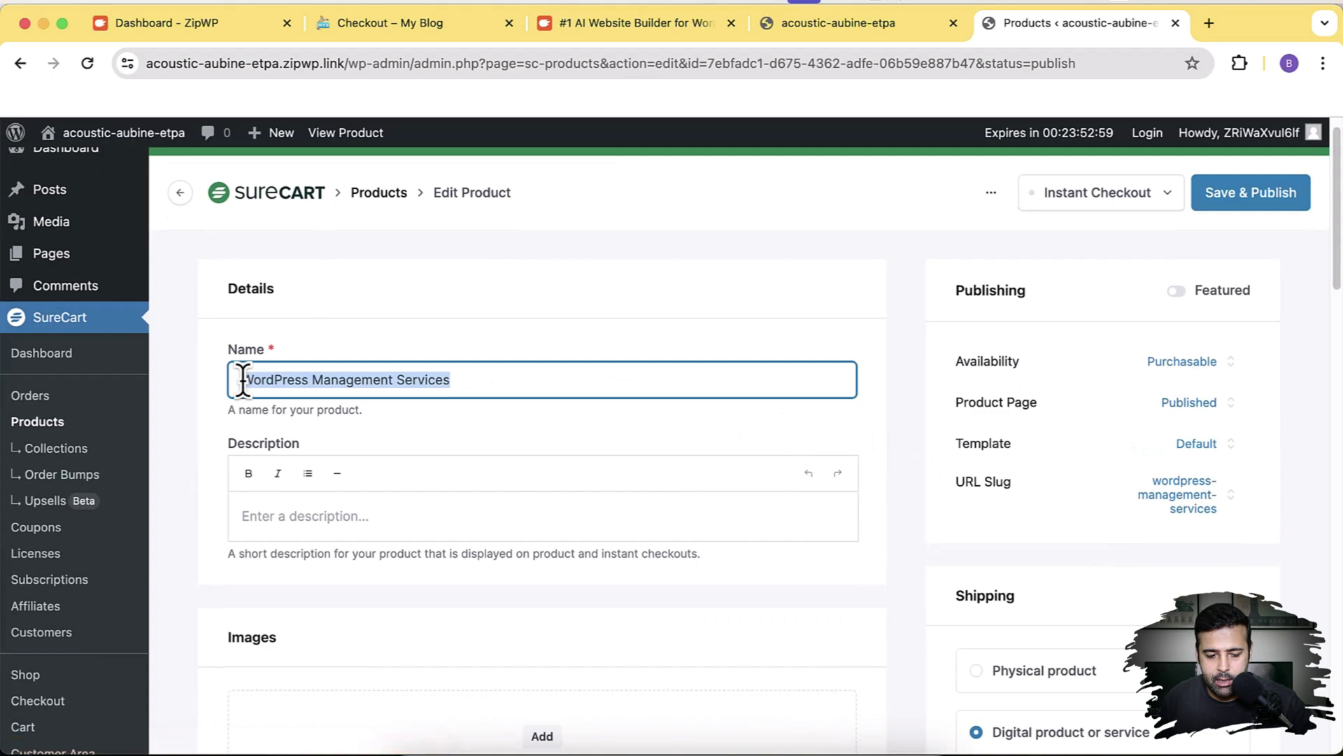
scroll(243, 380, down, 4)
click(419, 391)
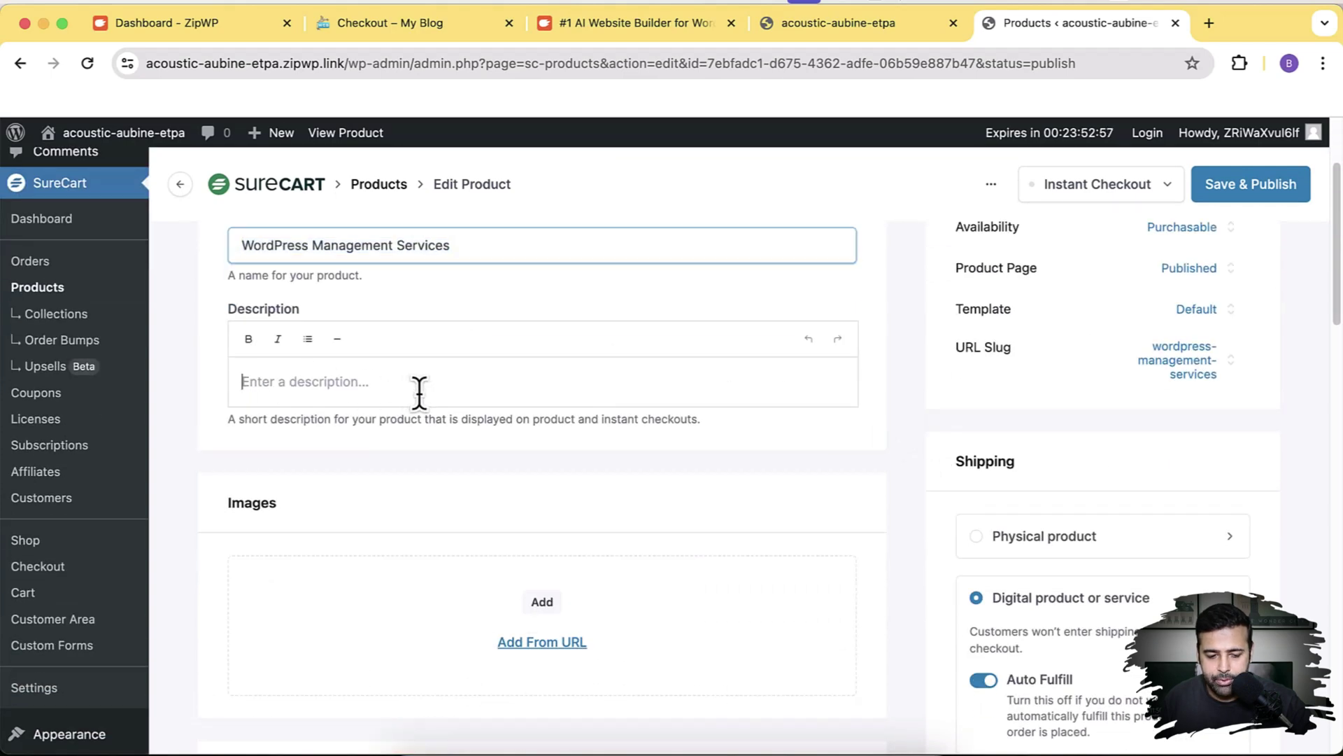
scroll(421, 397, down, 4)
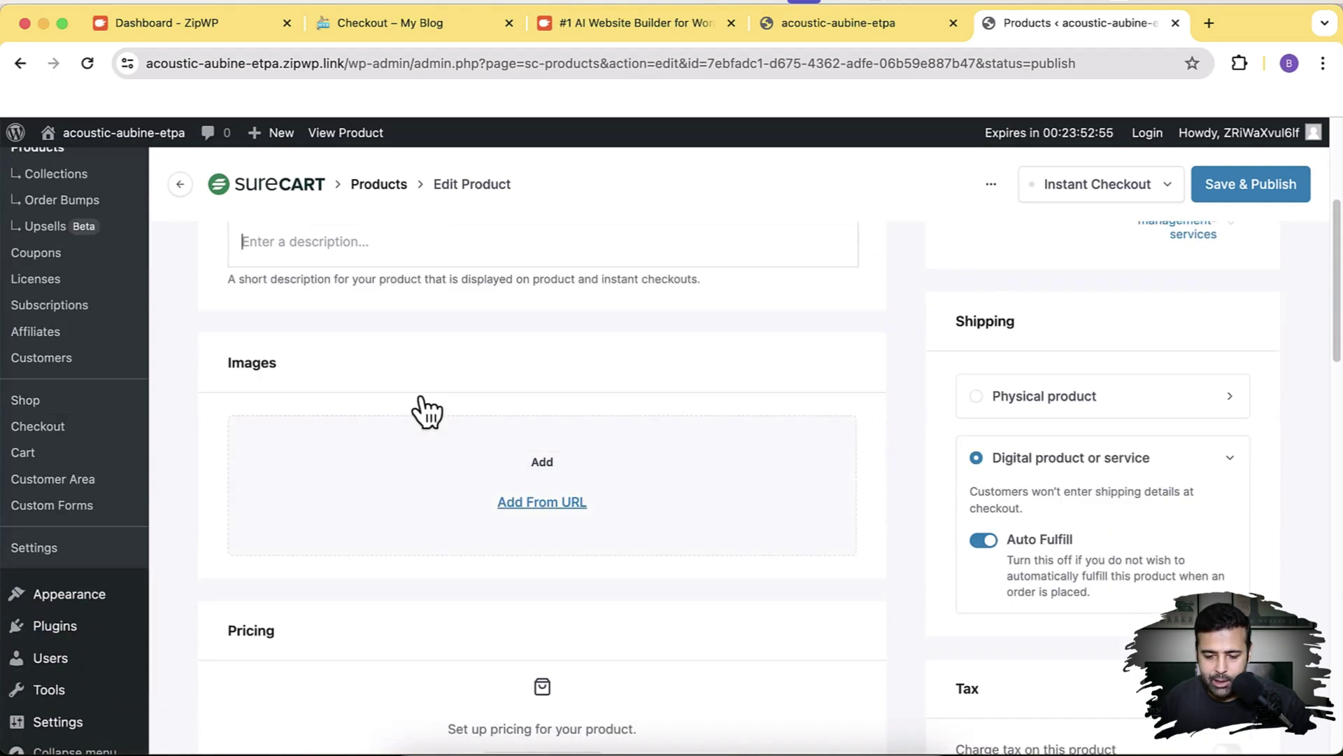
scroll(413, 517, up, 9)
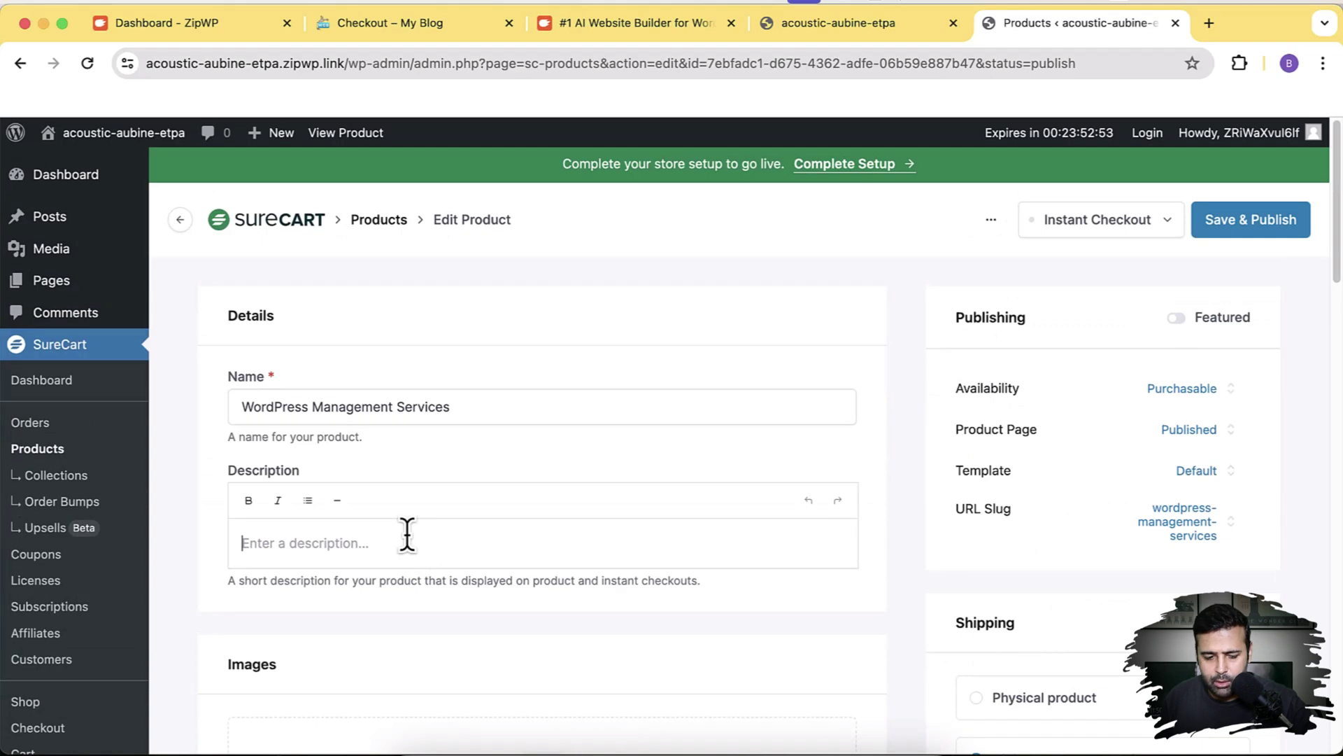
- Open ChatGPT in a new browser tab and dismiss the GPT-4o introduction
key(super+t)
text(chat)
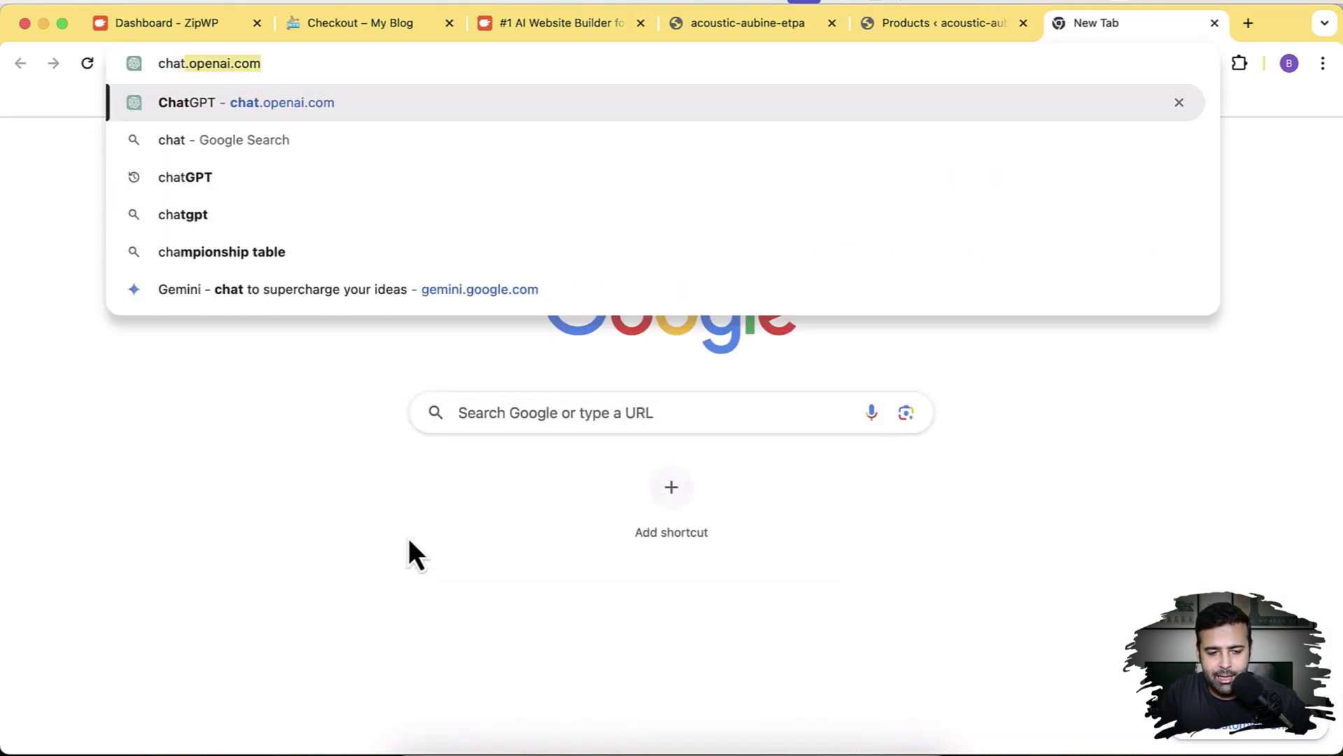
key(Return)
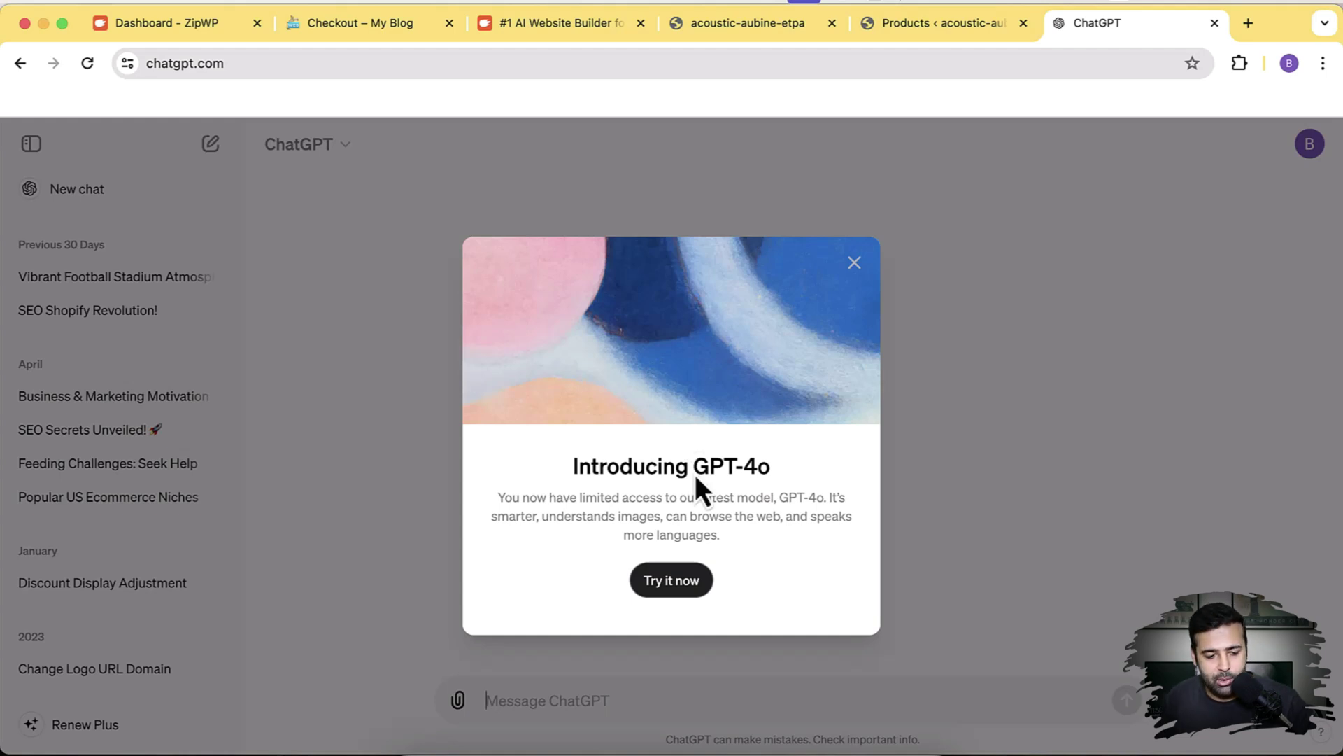
click(854, 263)
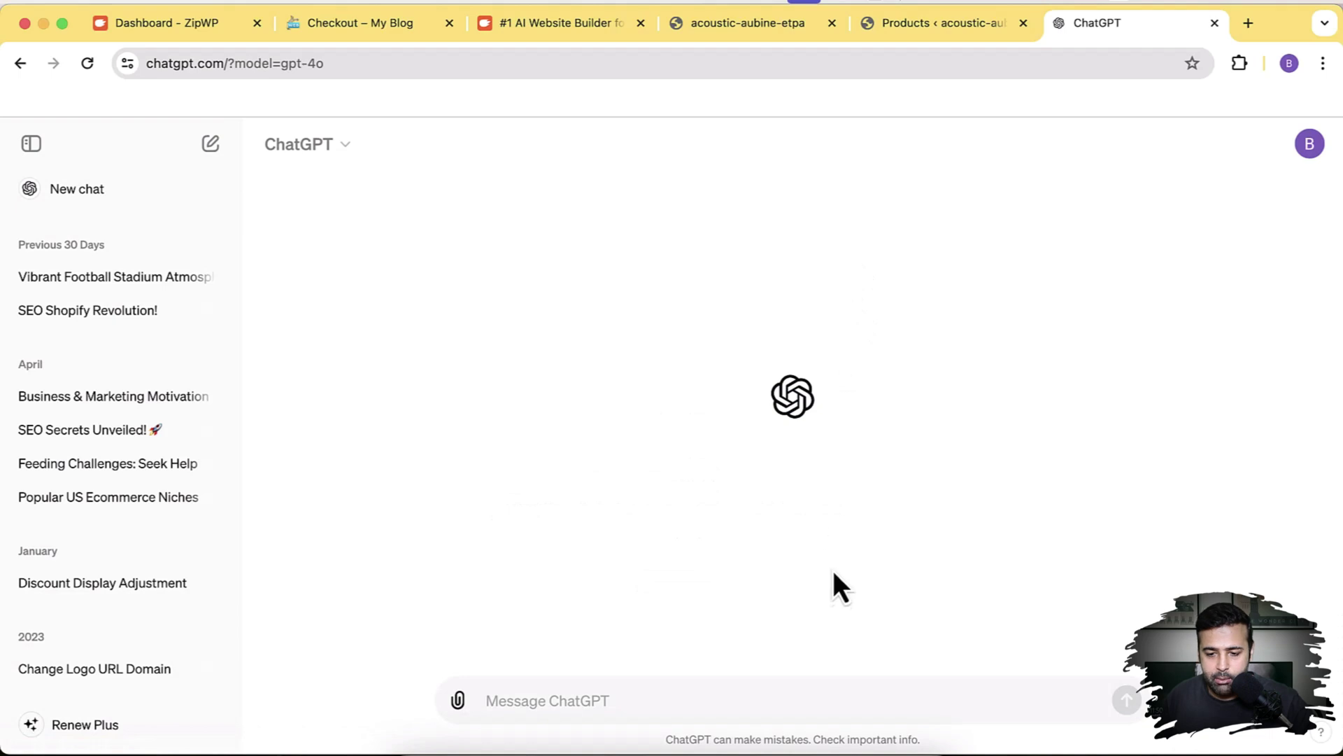
- Start a ChatGPT prompt reading "Write description for product", followed by the quoted product name copied from the SureCart product page
click(837, 700)
text(Write description for product)
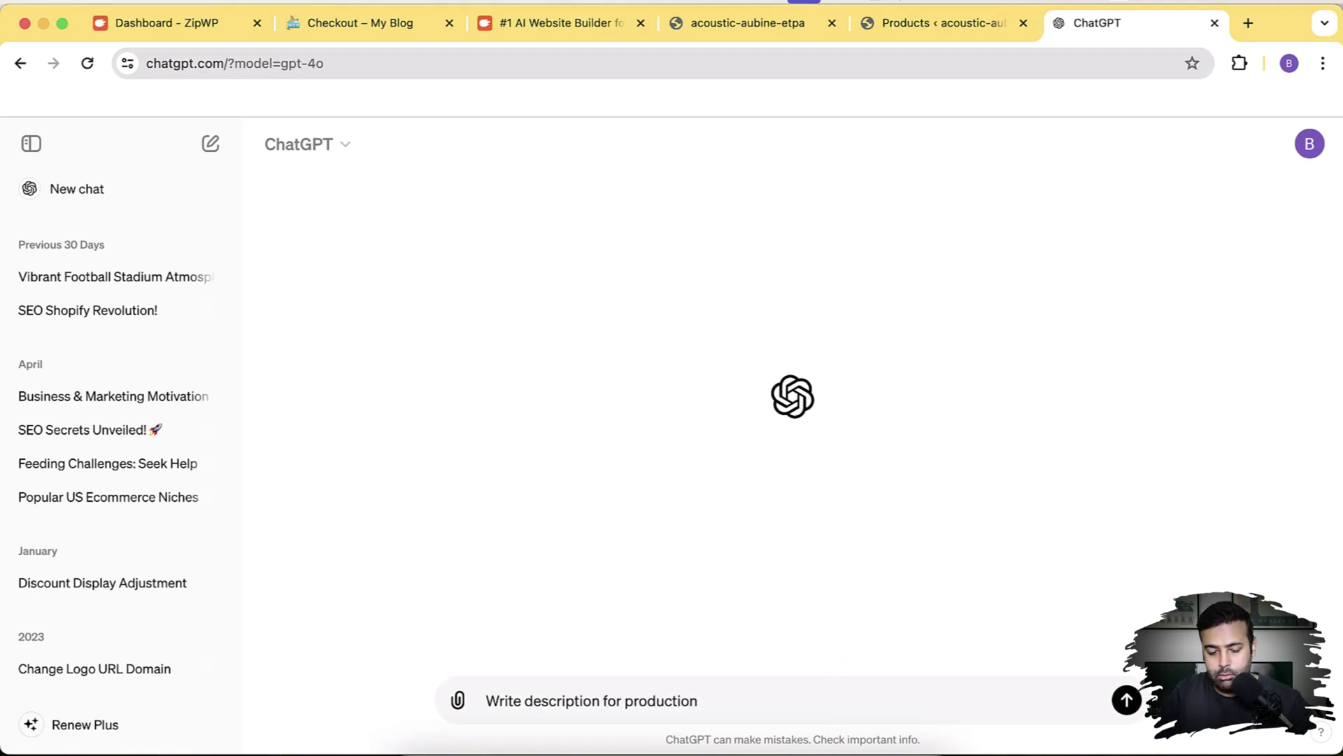
click(924, 28)
drag(503, 408, 258, 402)
key(super+c)
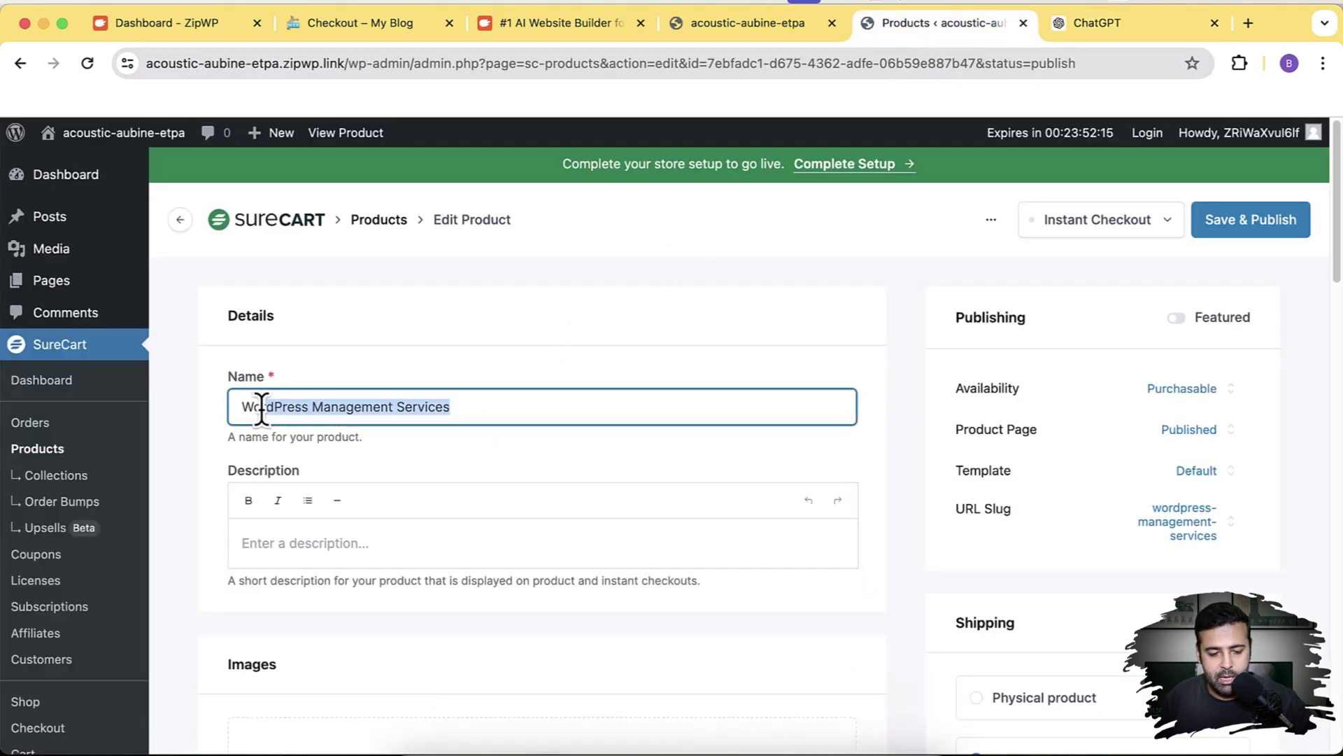
click(1105, 23)
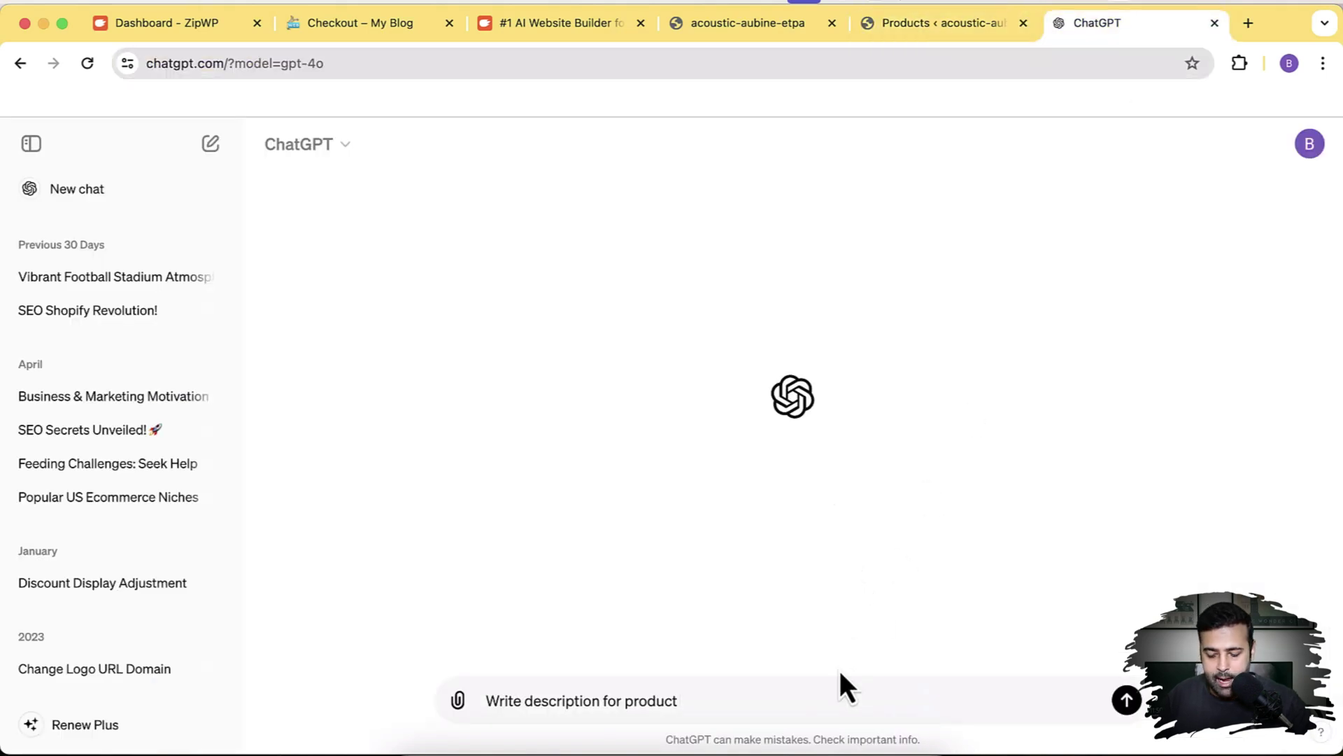
text(")
key(super+v)
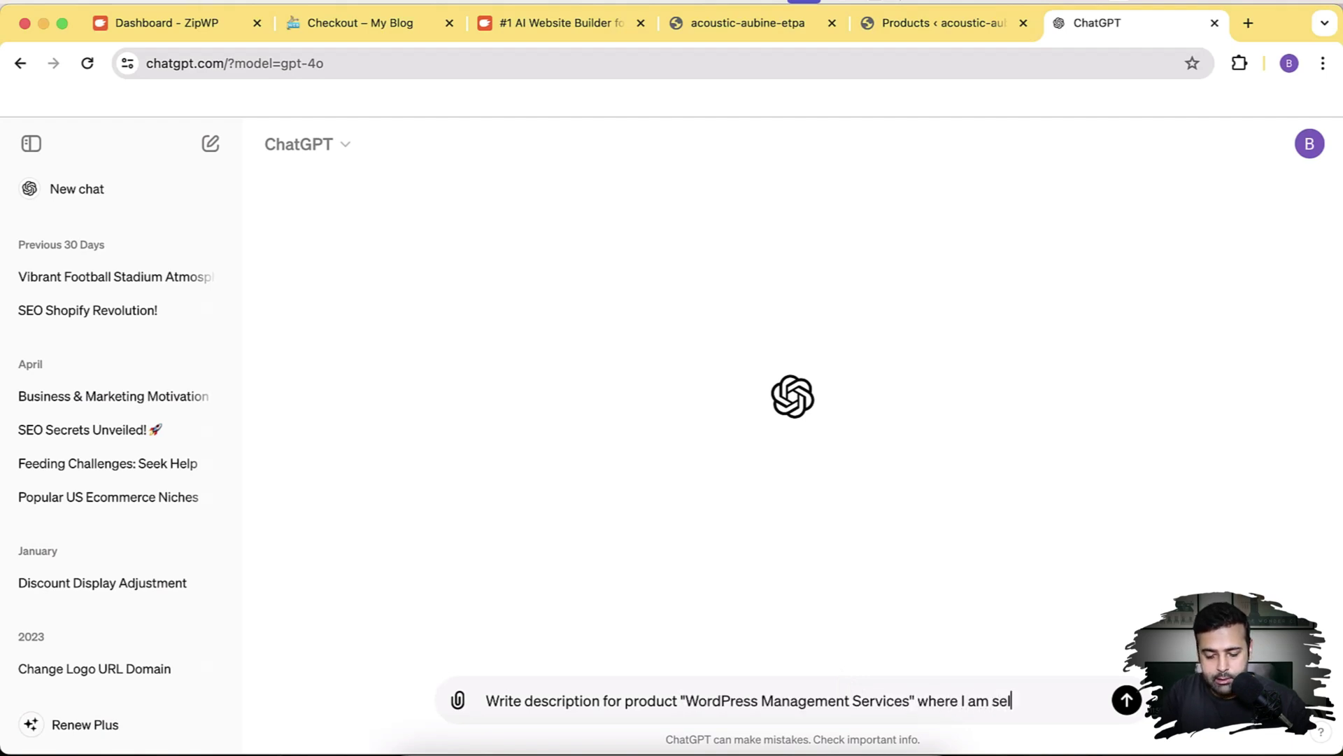
- Complete the prompt with "where I am selling WordPress management services via subscription product" and submit it
text(" where I am selling Word)
text(Press)
text( management services)
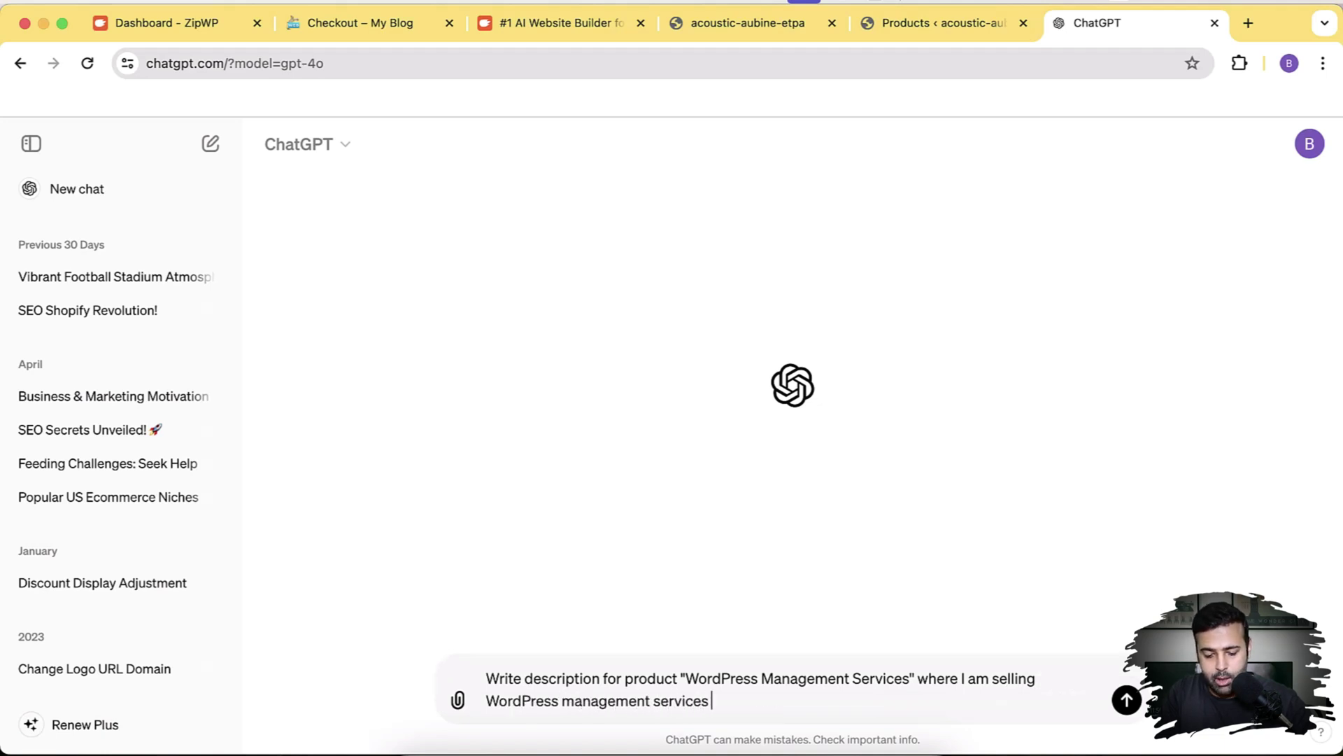
key(BackSpace)
key(BackSpace)
key(BackSpace)
text(ubscription product)
key(Return)
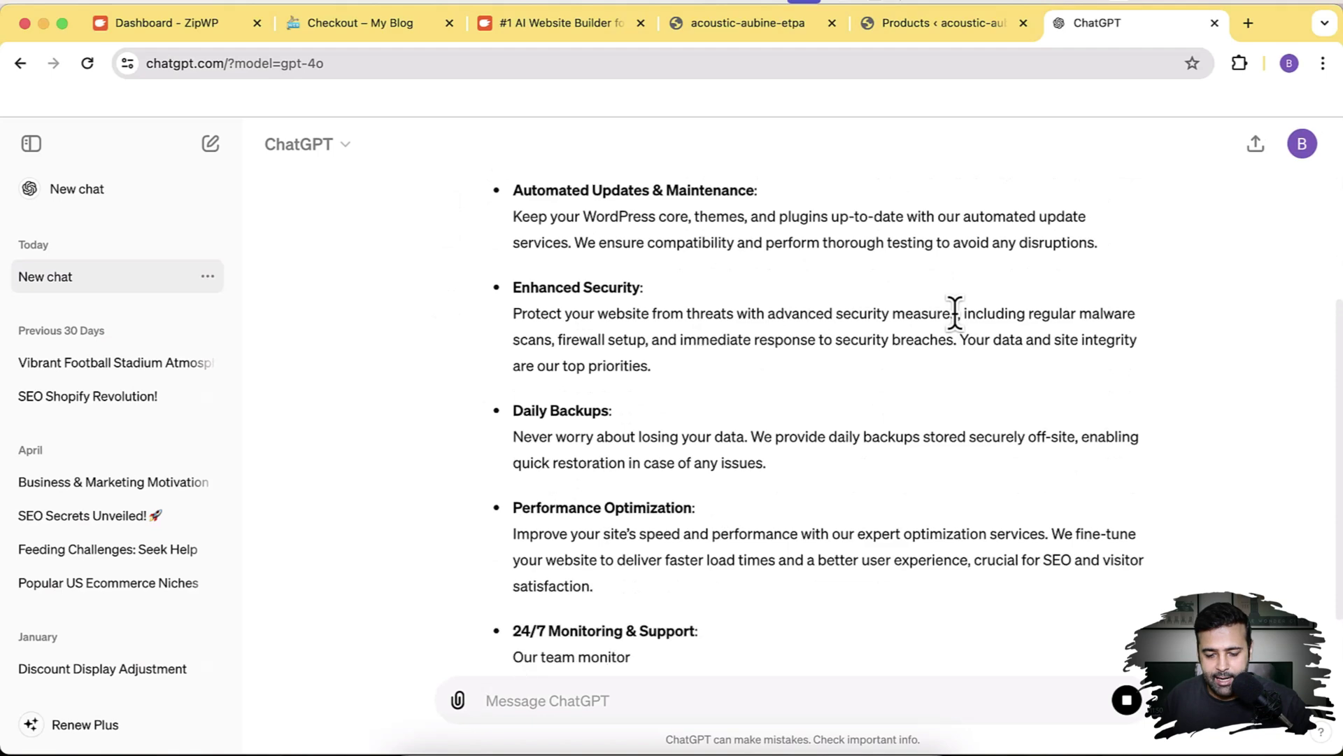
- Copy the introductory paragraph of ChatGPT's answer into the SureCart product's description
scroll(938, 395, up, 8)
drag(590, 425, 482, 343)
key(ctrl+c)
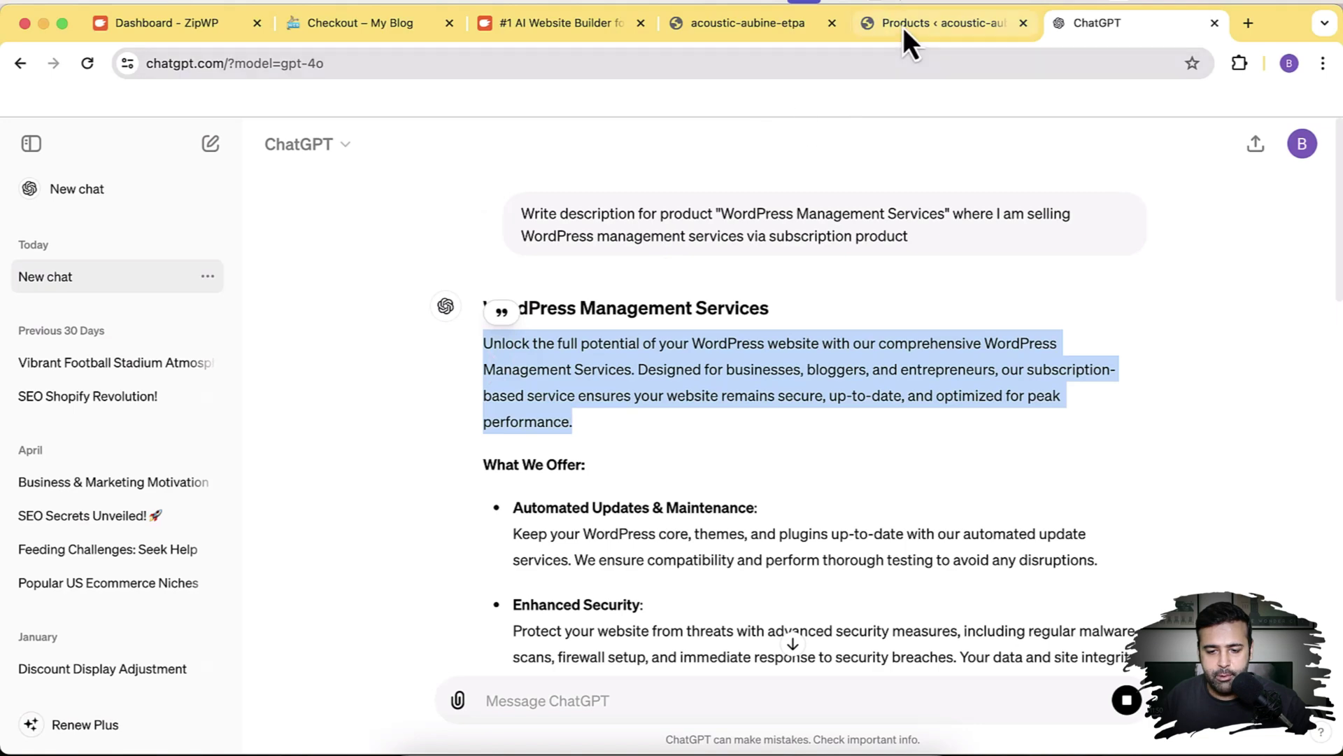
click(904, 27)
click(632, 567)
key(ctrl+v)
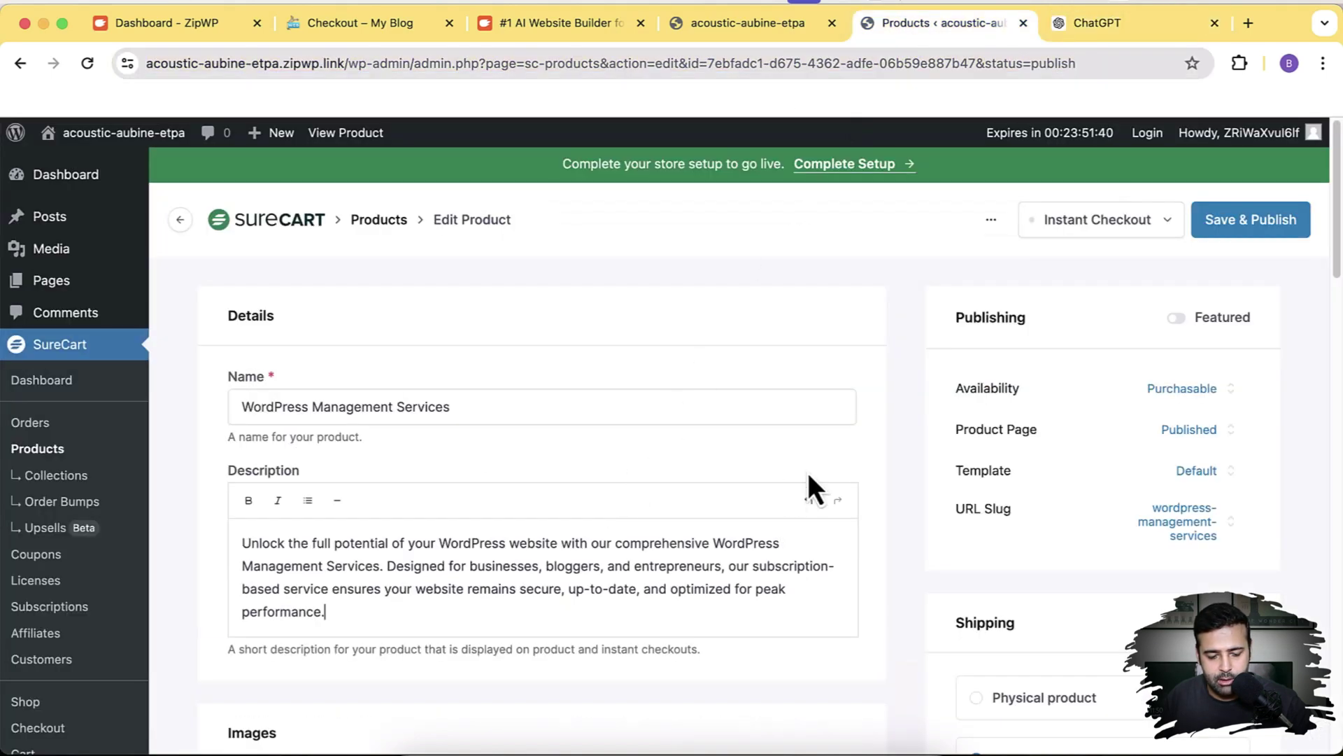
- Leave a blank line below the description paragraph and add the line "- WordPress Plugin Updates"
scroll(788, 465, down, 1)
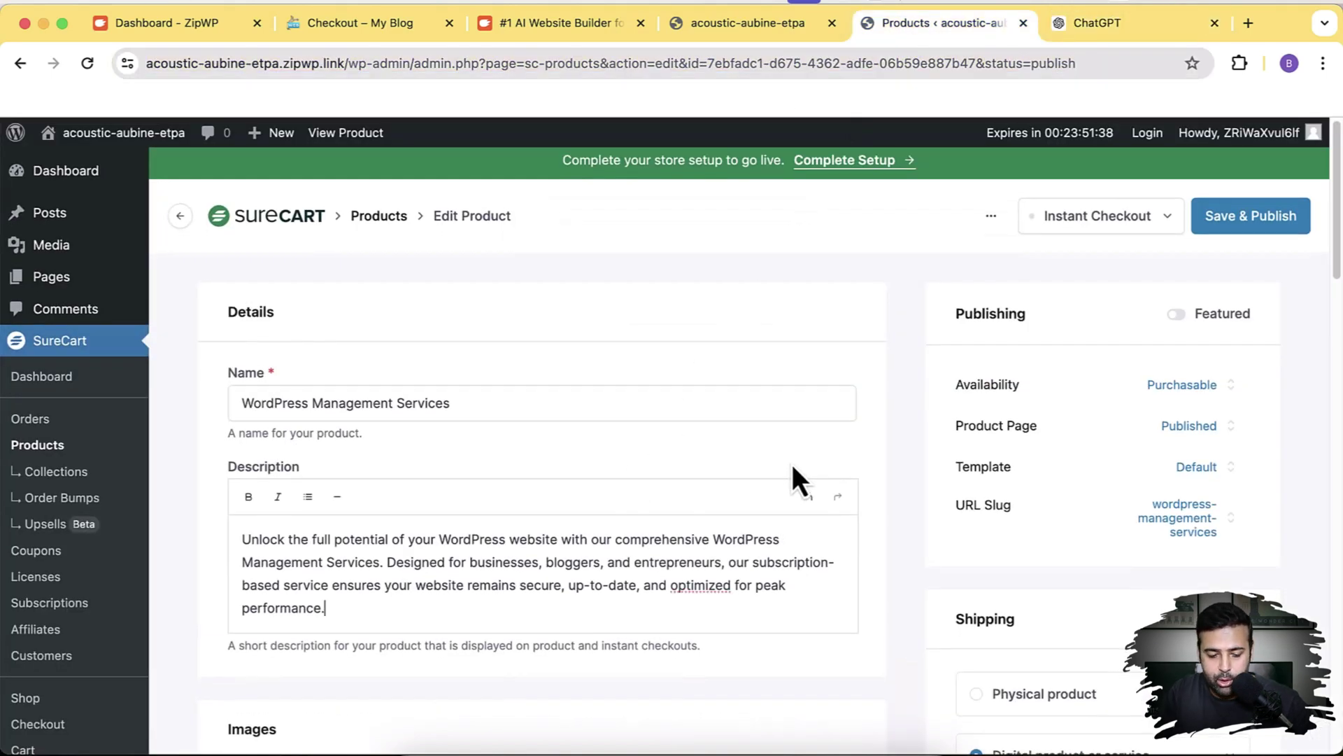
key(Return)
key(Return)
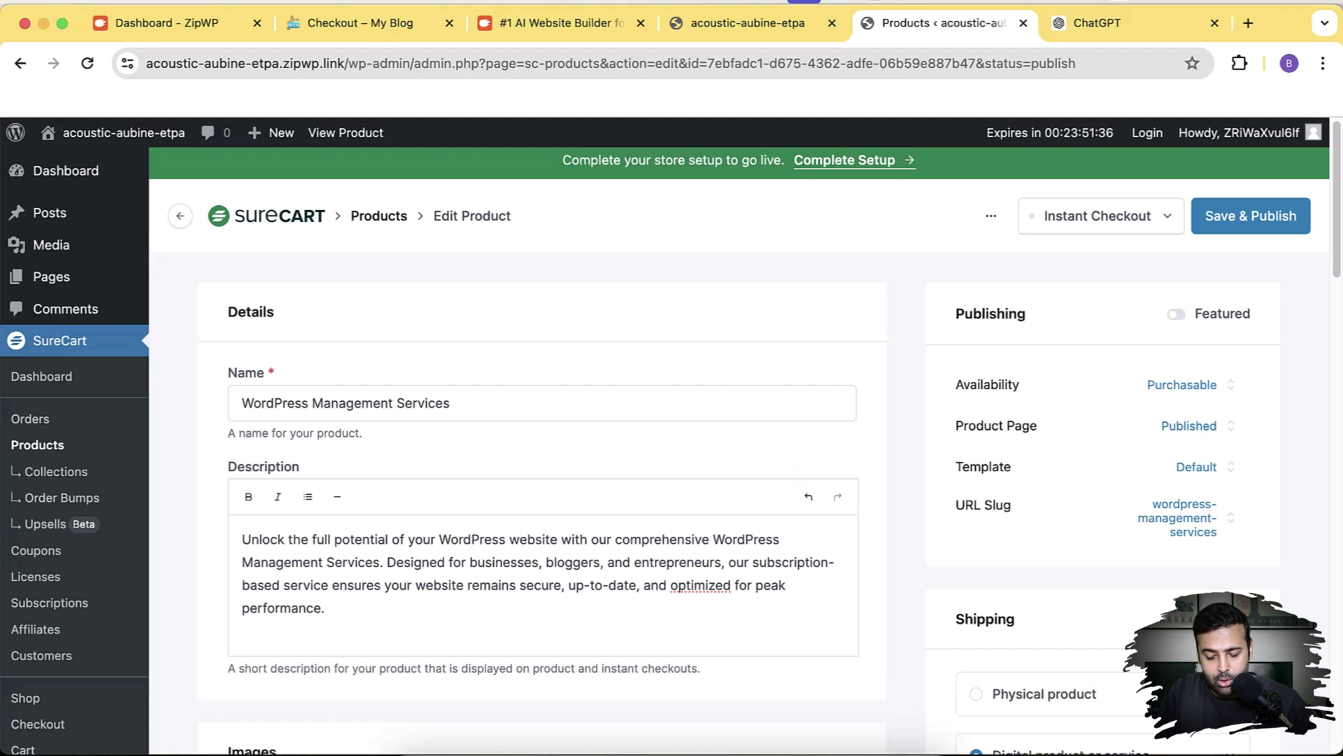
text(- WordP)
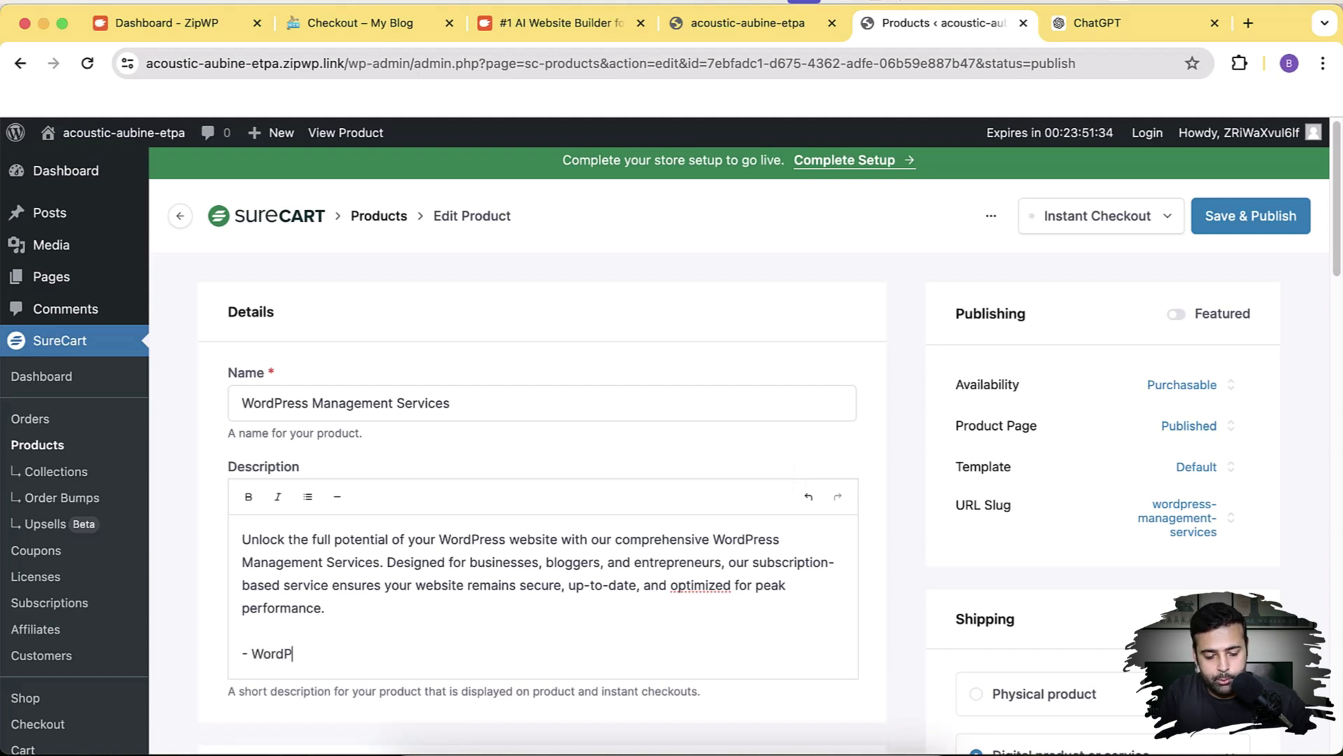
text(ress Plugin Updated)
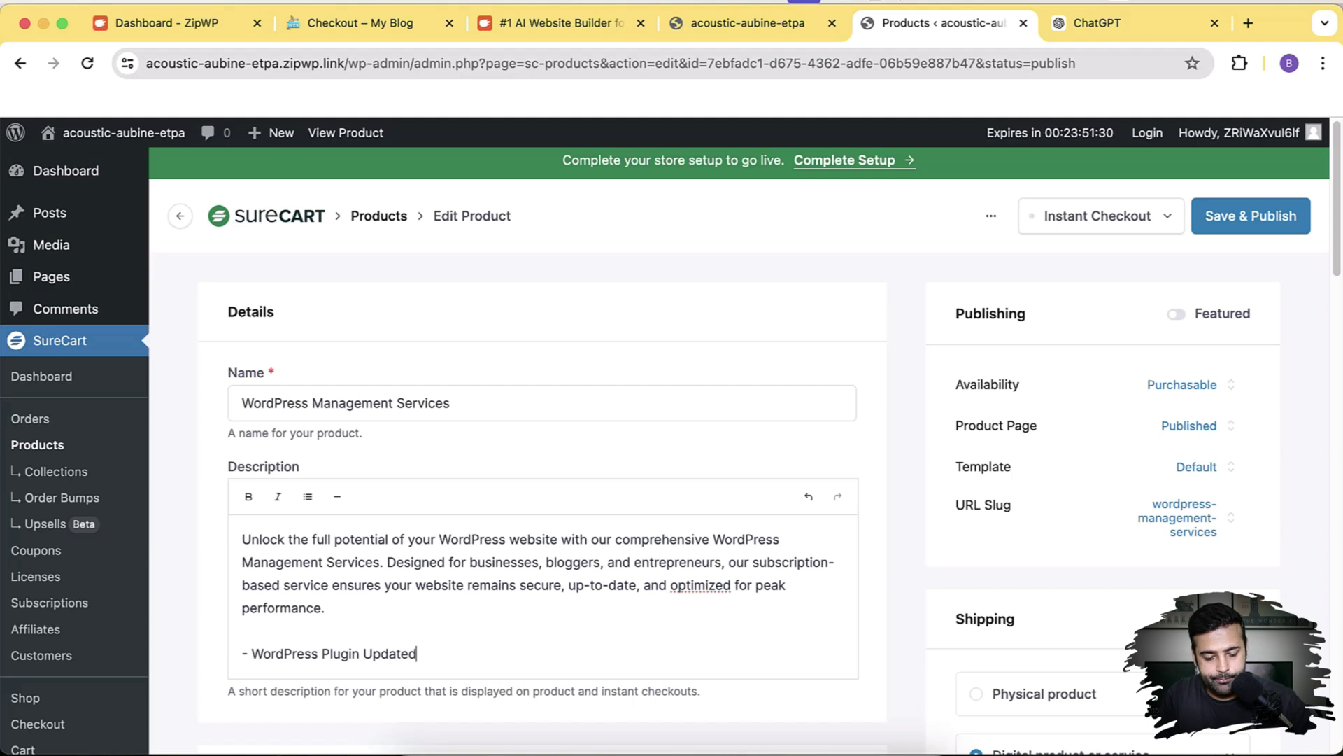
key(Return)
key(BackSpace)
key(BackSpace)
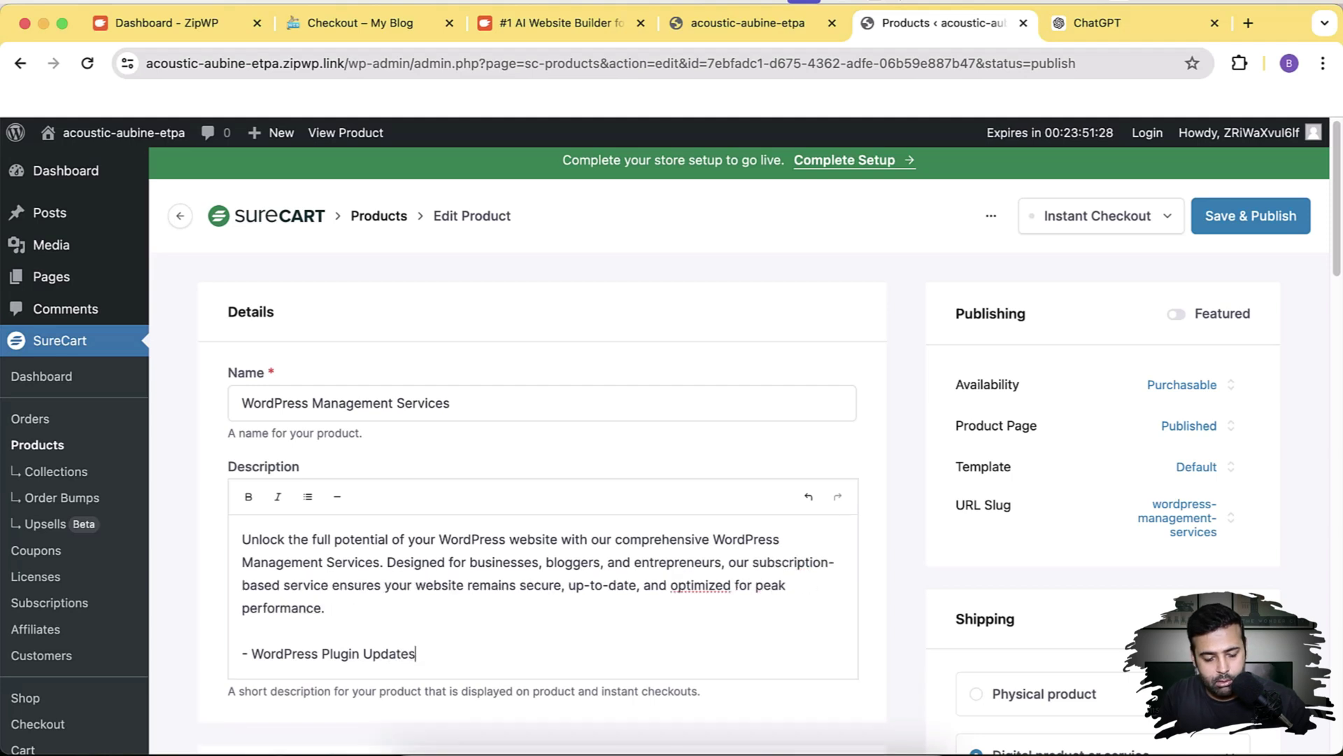
- Add the line "- 5 Hours of services Per Month" above the plugin updates line in the description
key(Return)
text(- 5 Hours of ser)
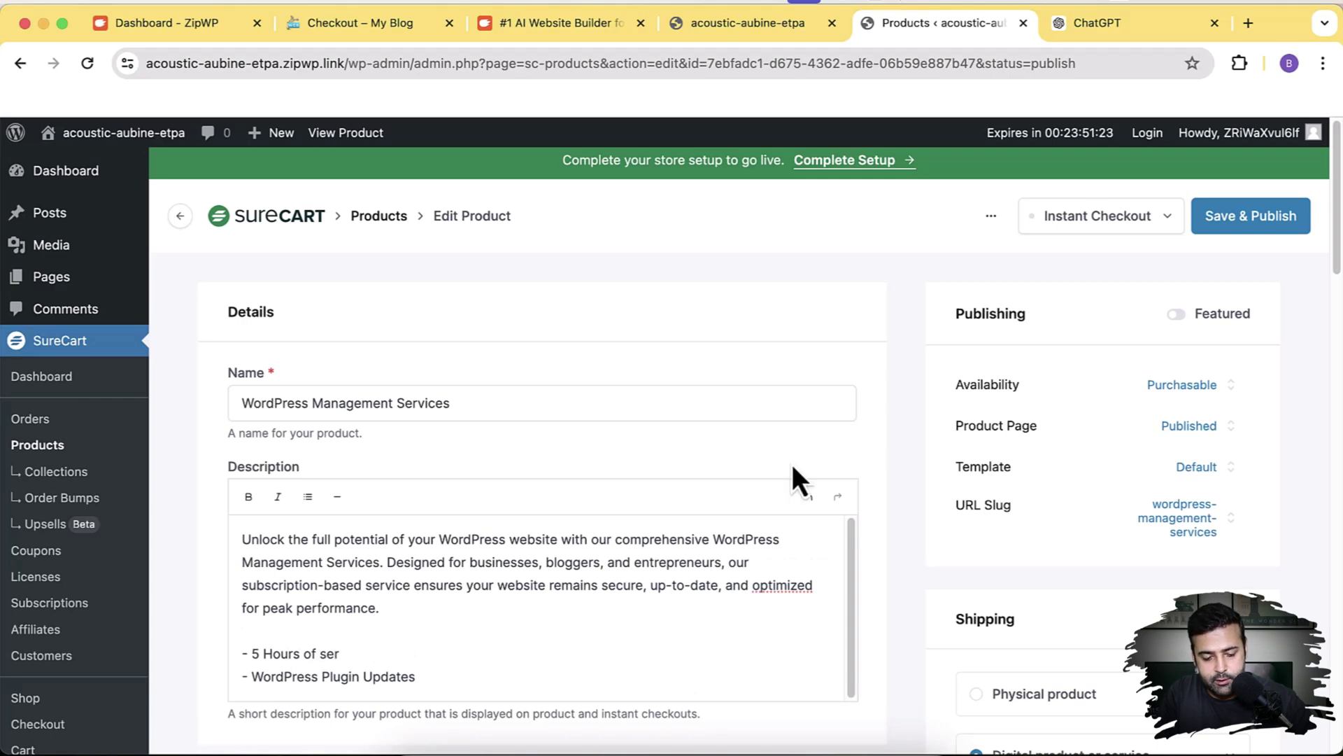
scroll(792, 464, down, 10)
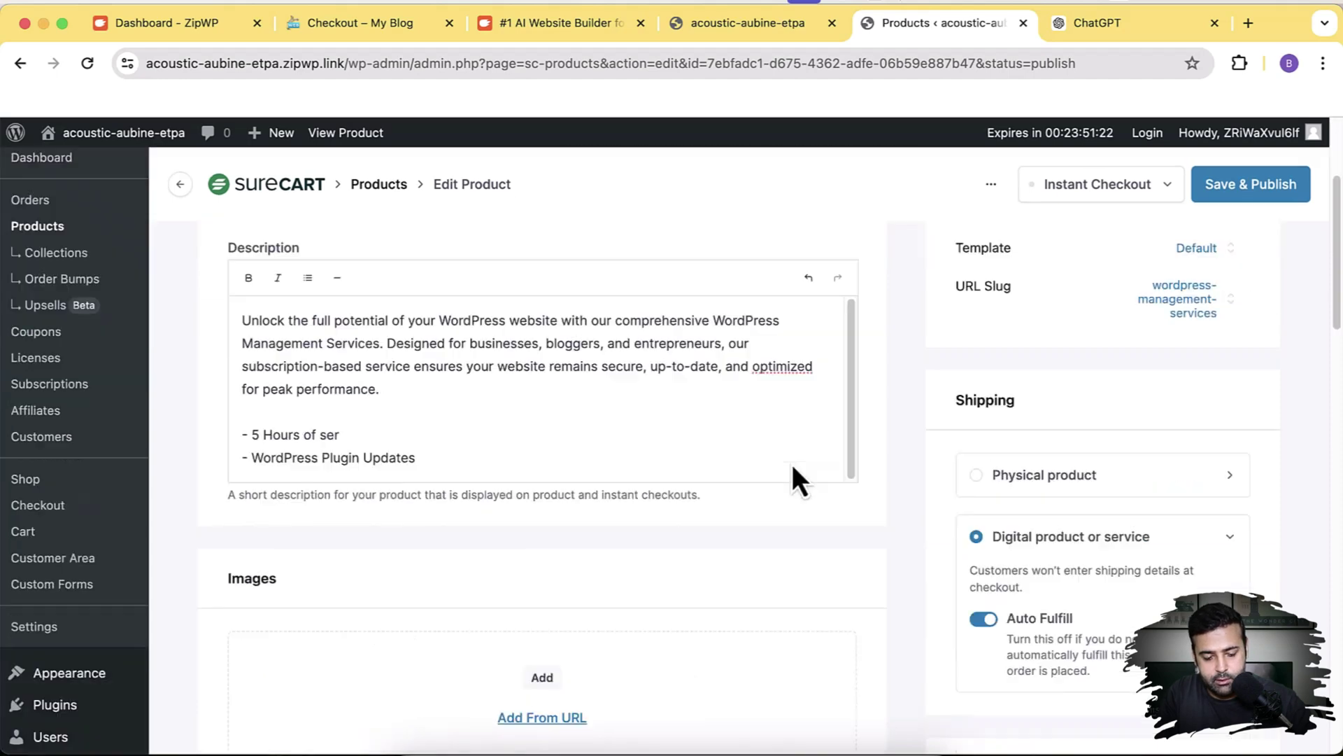
scroll(792, 475, up, 10)
text(s of ser)
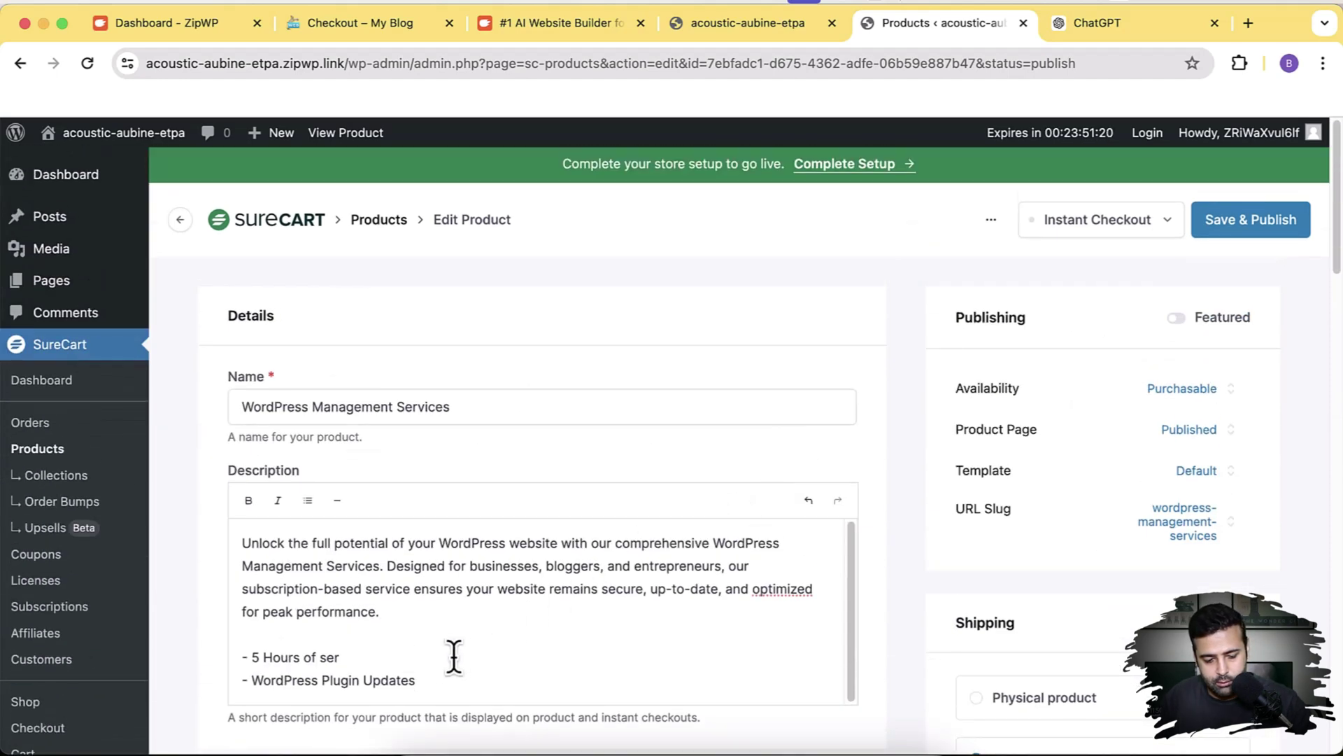
text(vices Per Month)
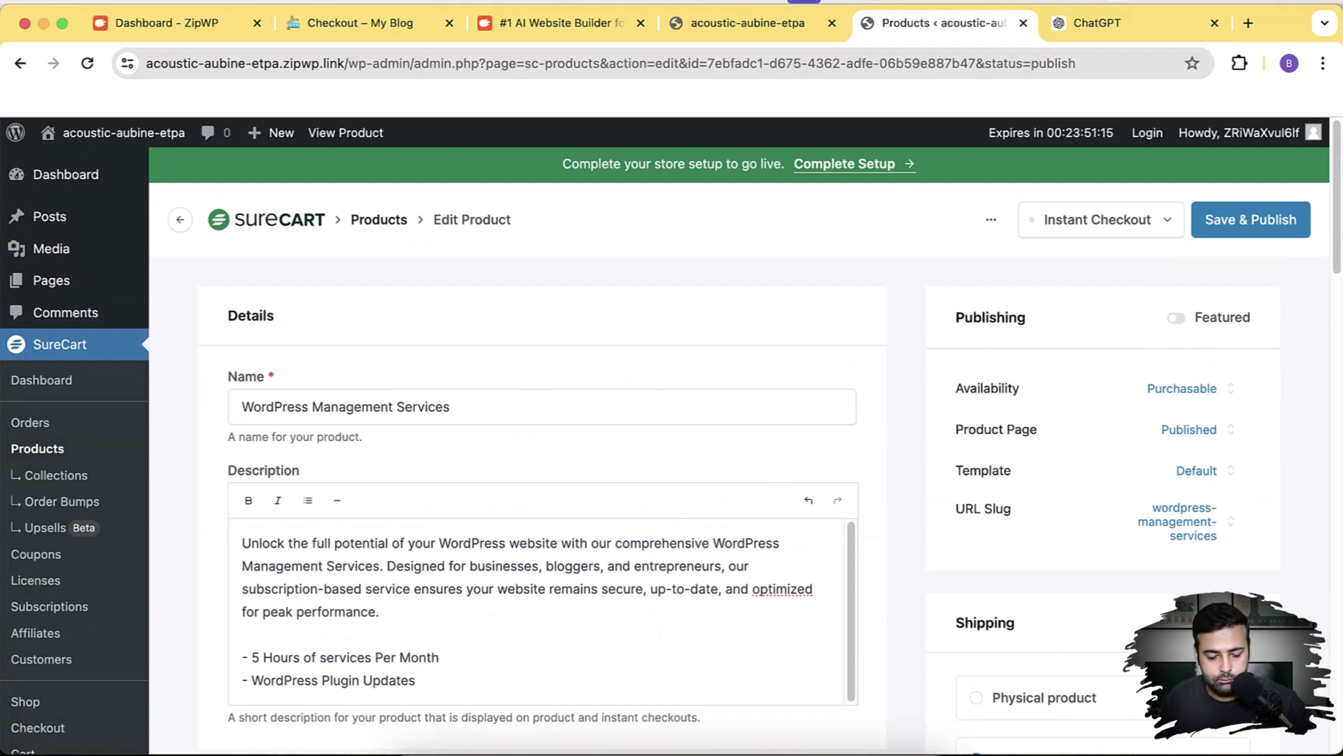
- Add the line "- WordPress Core Updates" below the plugin updates line in the description
key(Down)
key(Return)
text(- Wor)
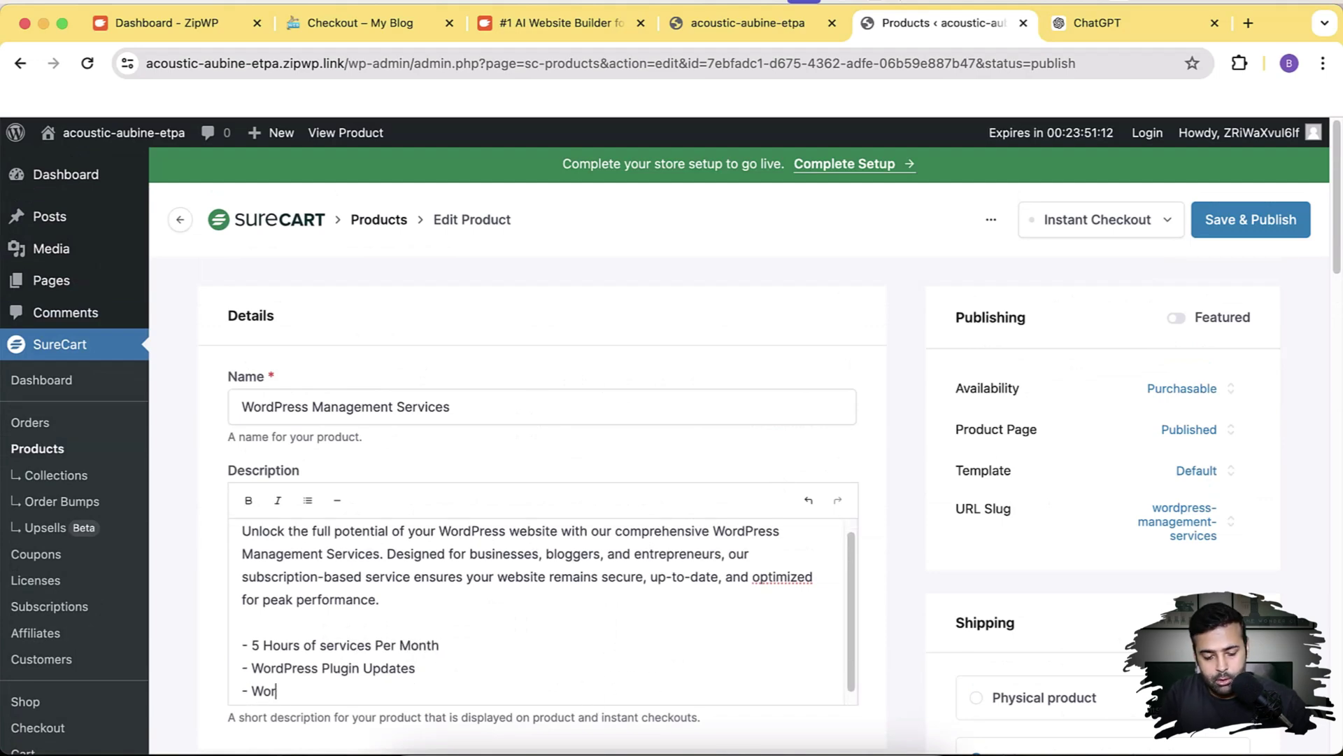
text(dPress Core Updates)
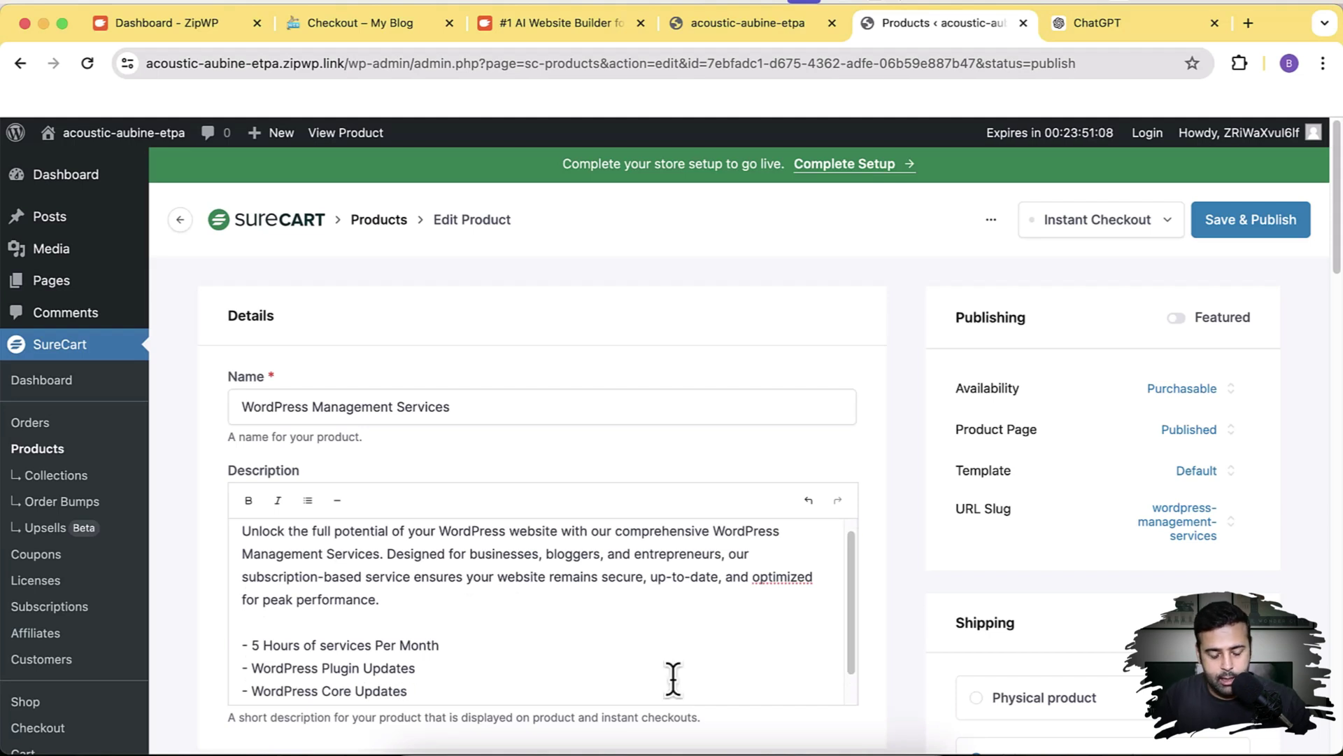
- Finish the description's service list with the lines "- On-page Technical SEO" and "- Malware Cleanup"
key(Return)
text(-)
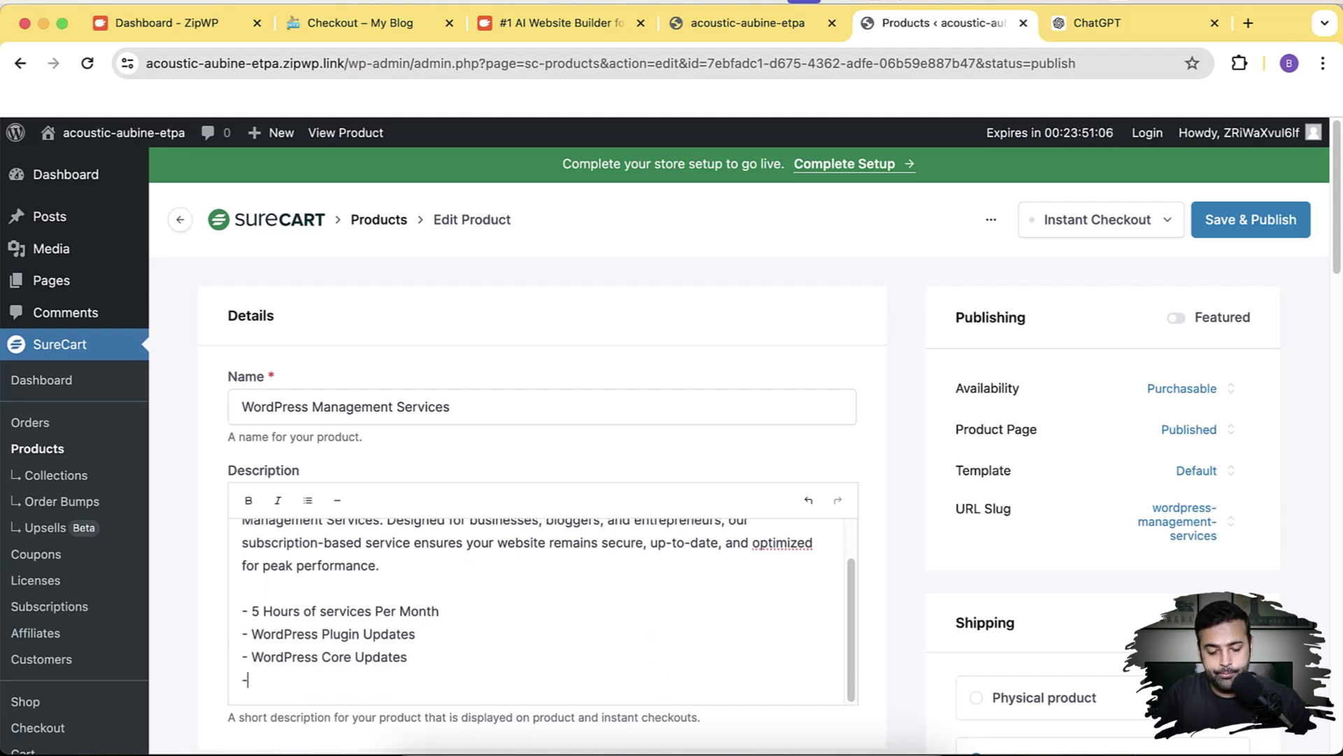
text( On-page Tech)
text(nical)
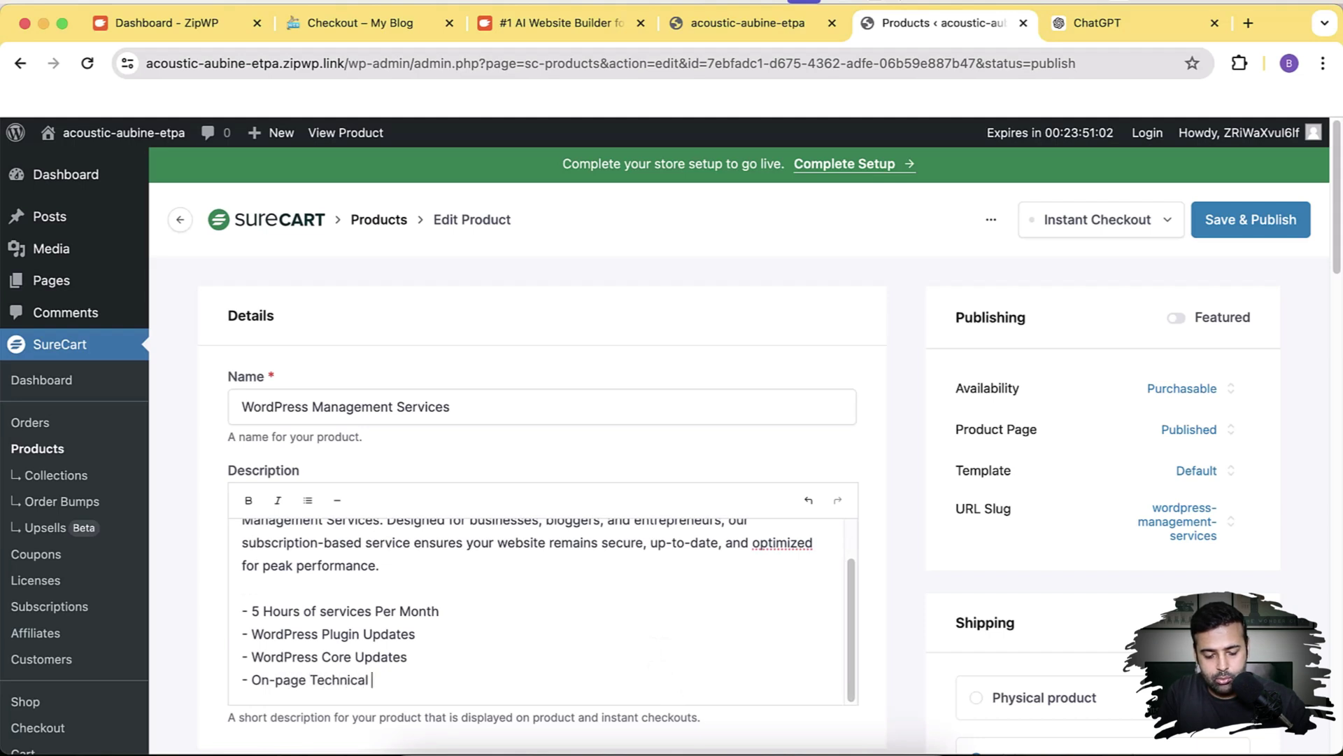
text( SEO)
key(Return)
text(- )
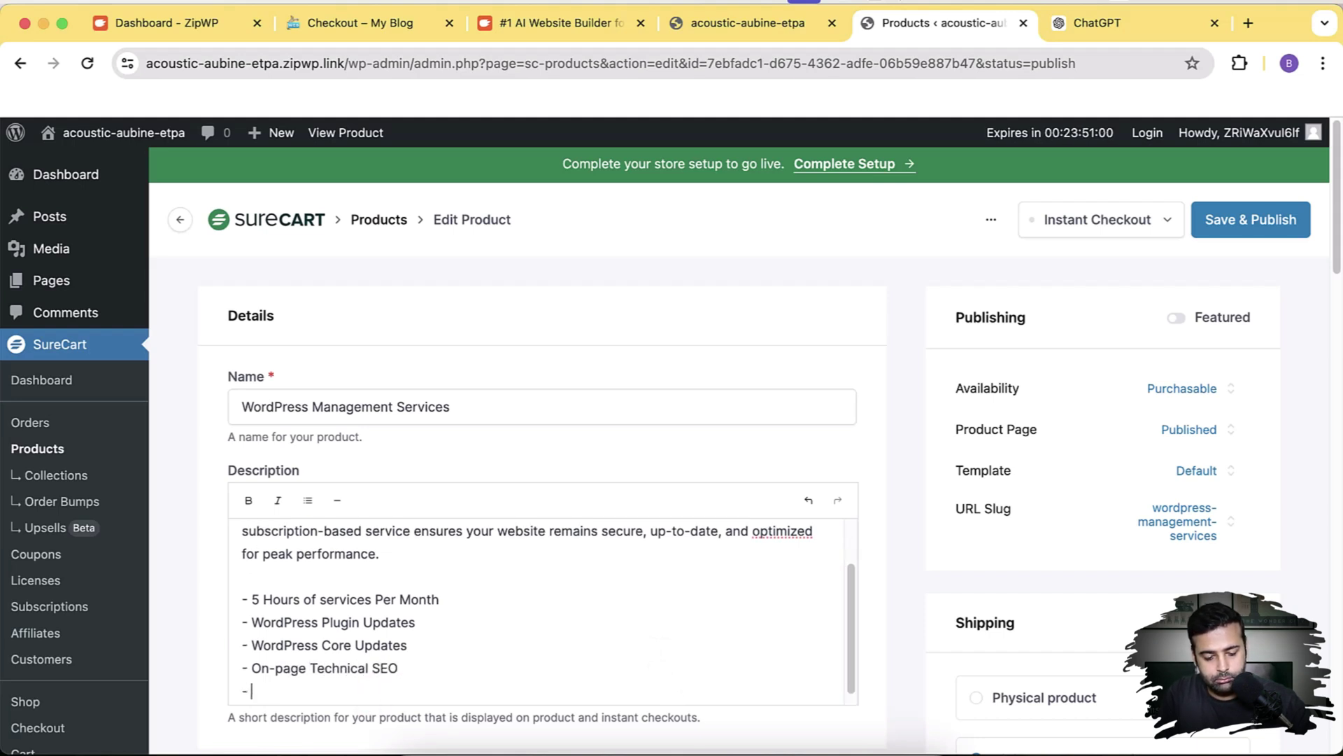
text(Malware Cleanup)
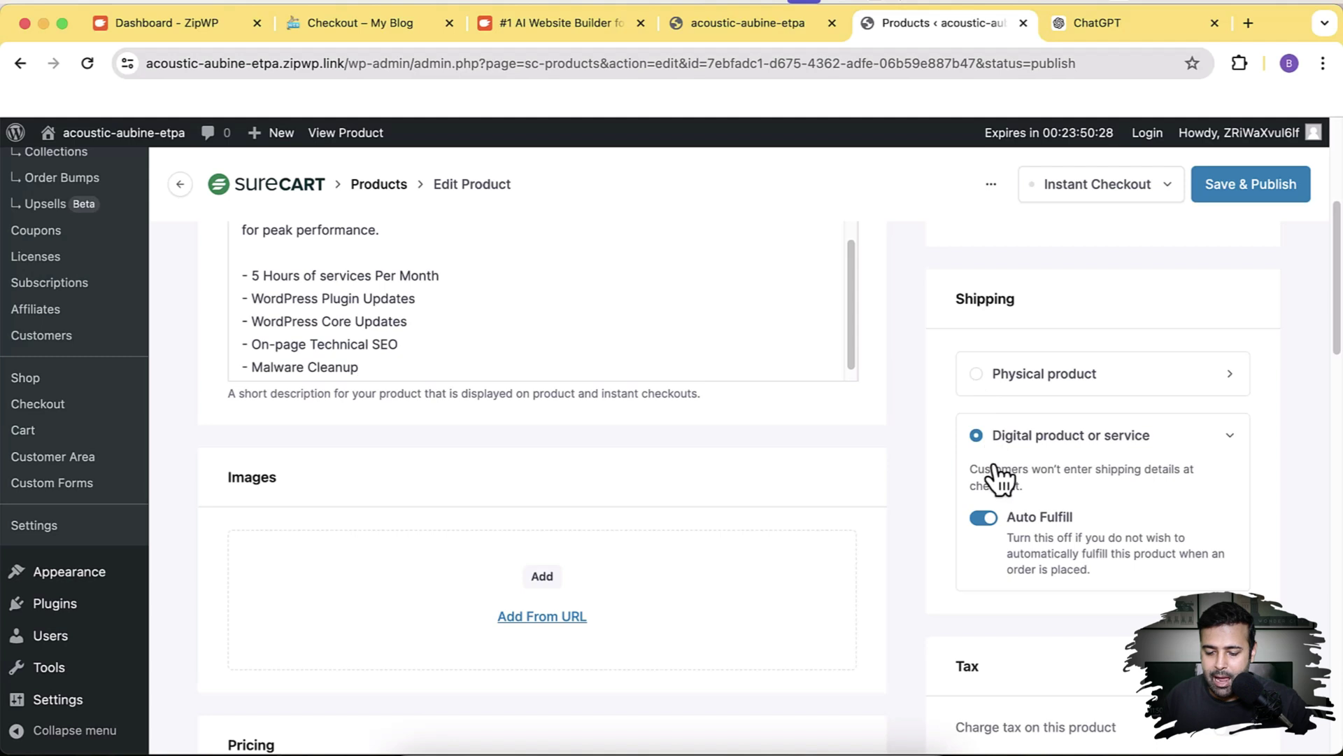
- Open Bing's Image Creator in a new browser tab by looking up "bing image generator"
scroll(897, 470, down, 4)
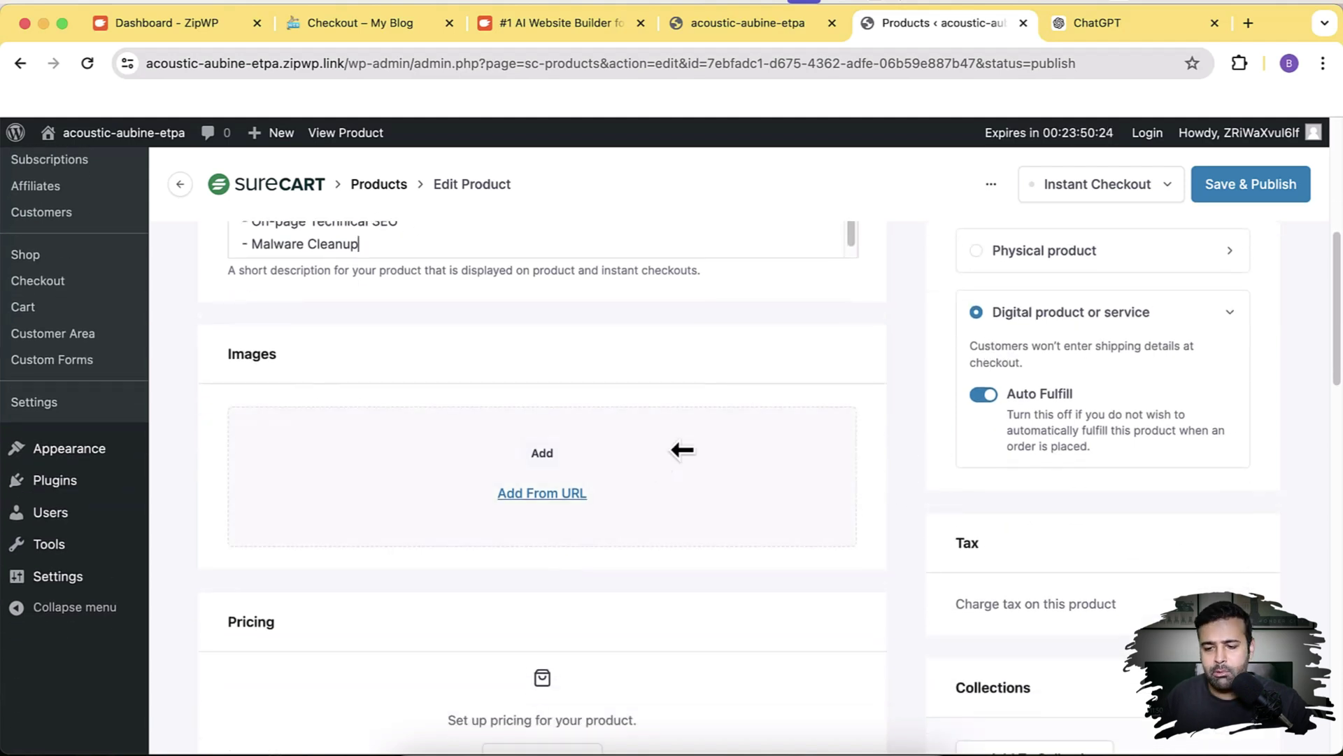
click(1249, 28)
text(bing image generator)
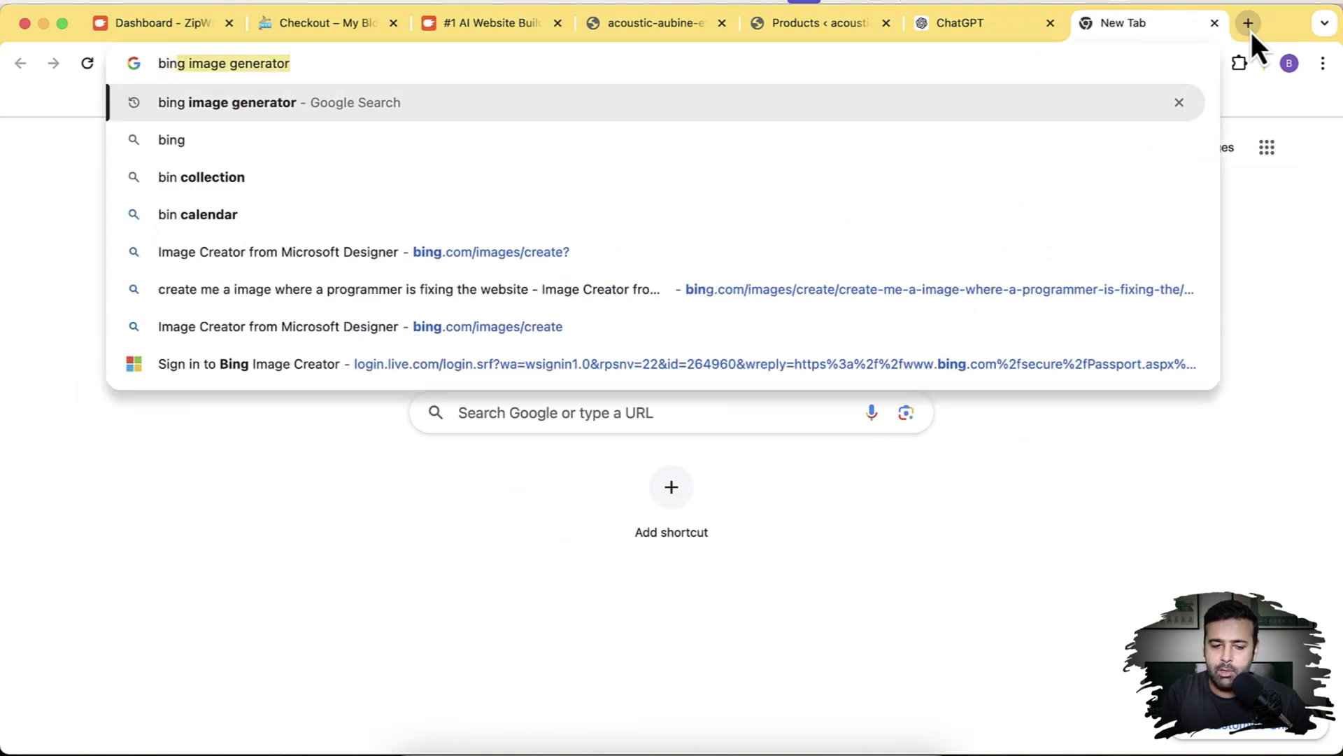
key(Return)
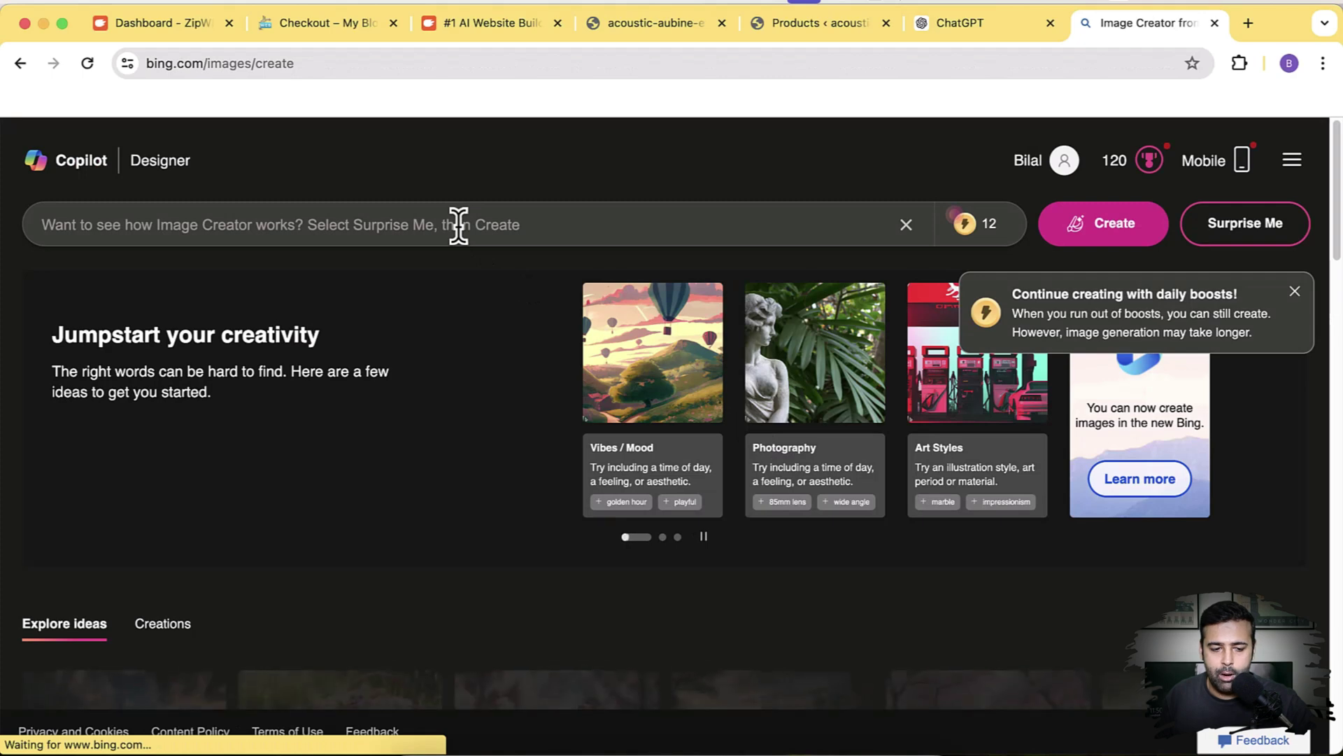
- Generate images with the prompt "create me a image where a programmer is fixing the website"
click(458, 225)
text(create me a image where a programmer is fixing the website)
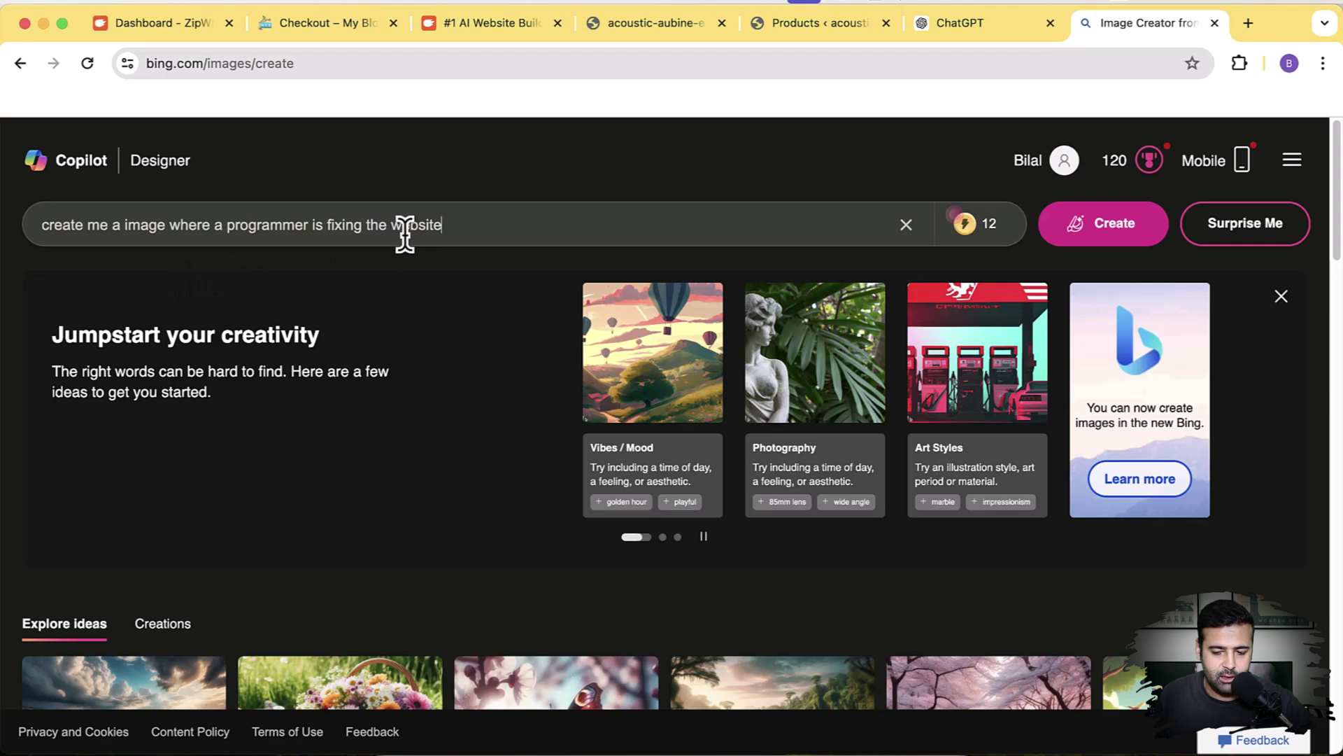
click(1088, 237)
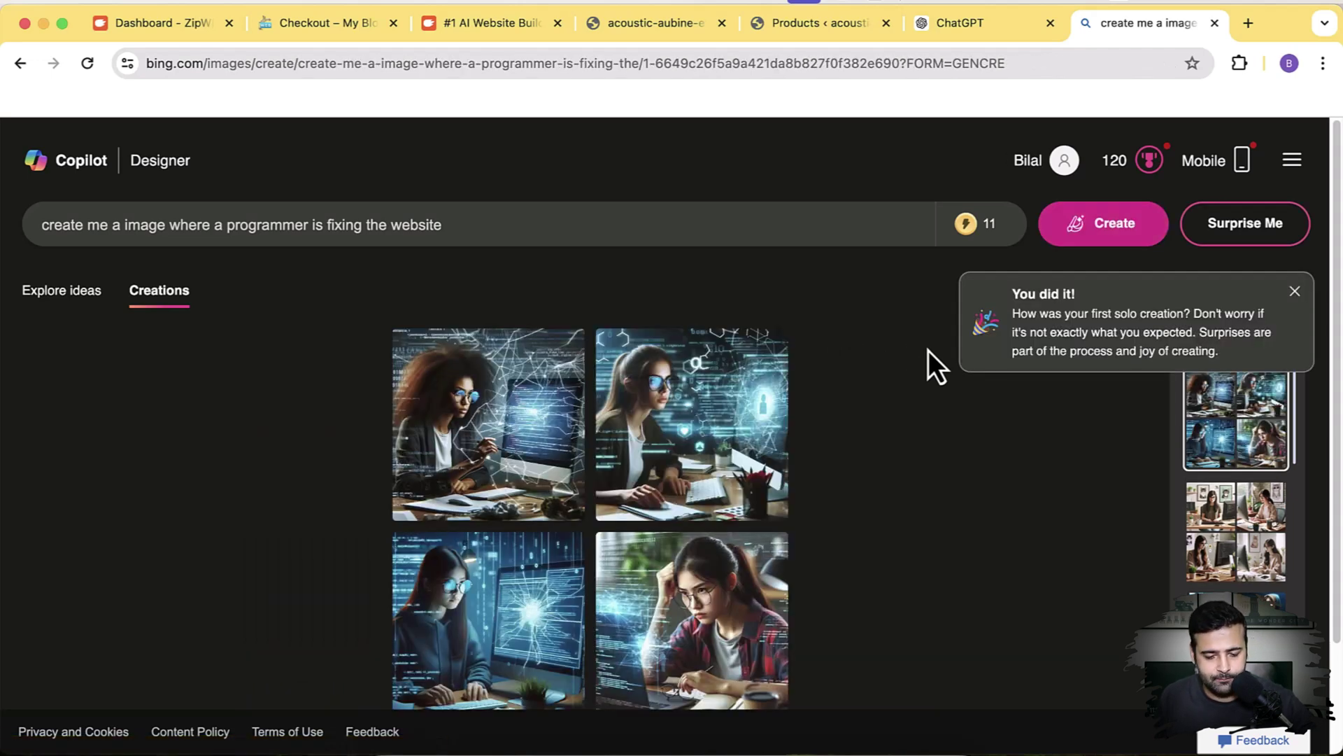
- Download the generated image of the programmer in a plaid shirt with her hand on her head and look it up in the recent downloads
scroll(929, 351, down, 2)
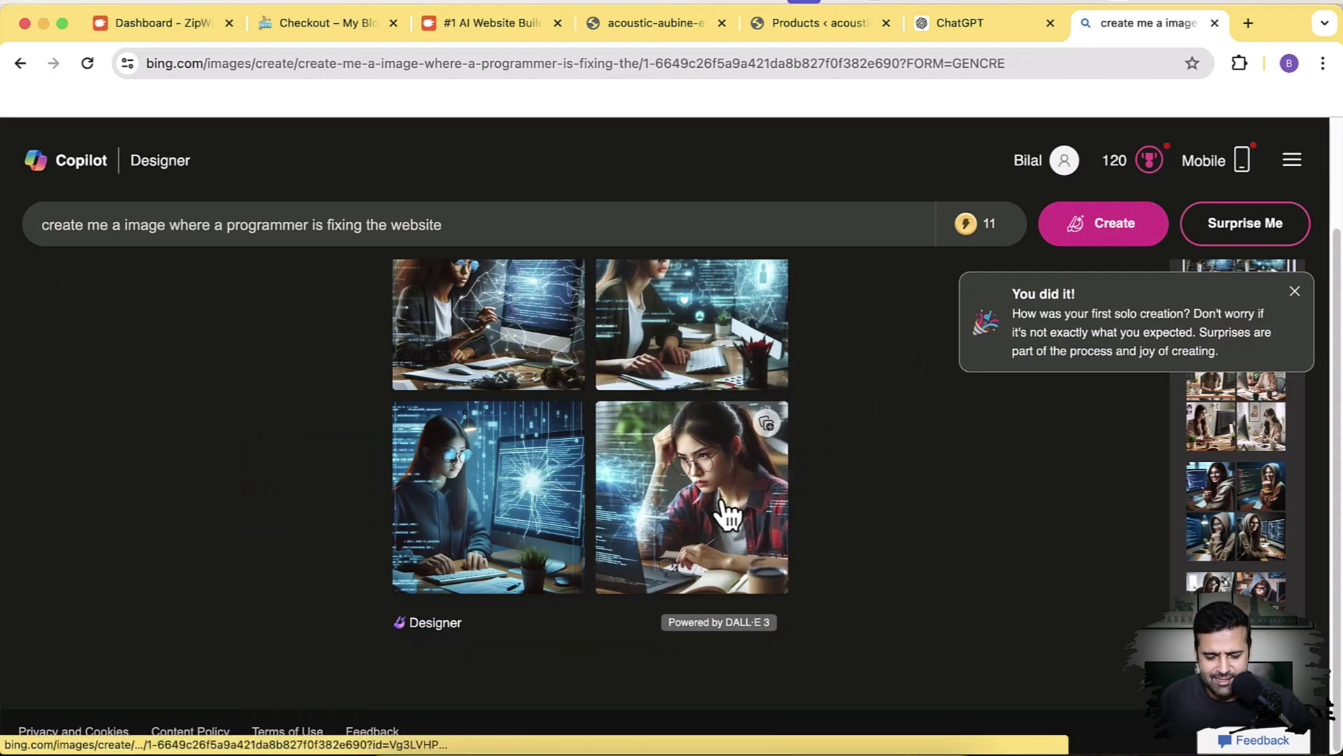
click(727, 515)
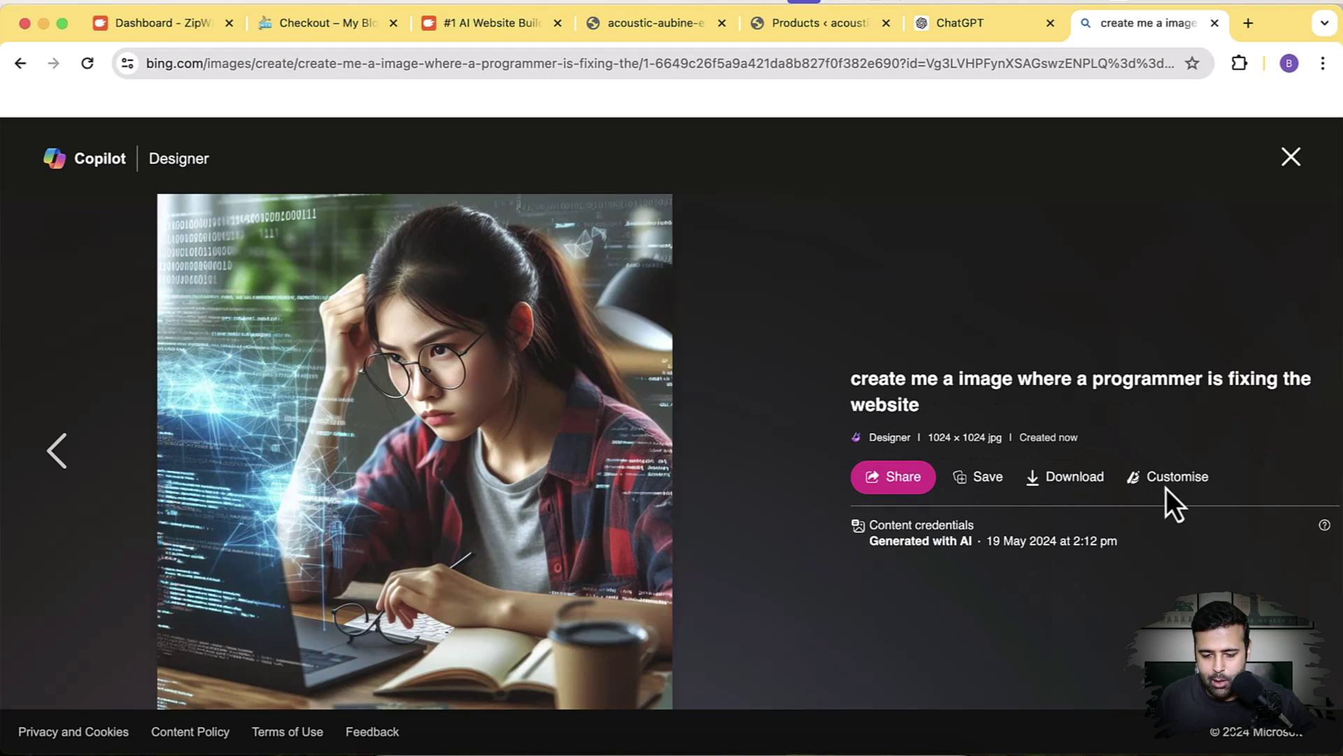
click(1074, 483)
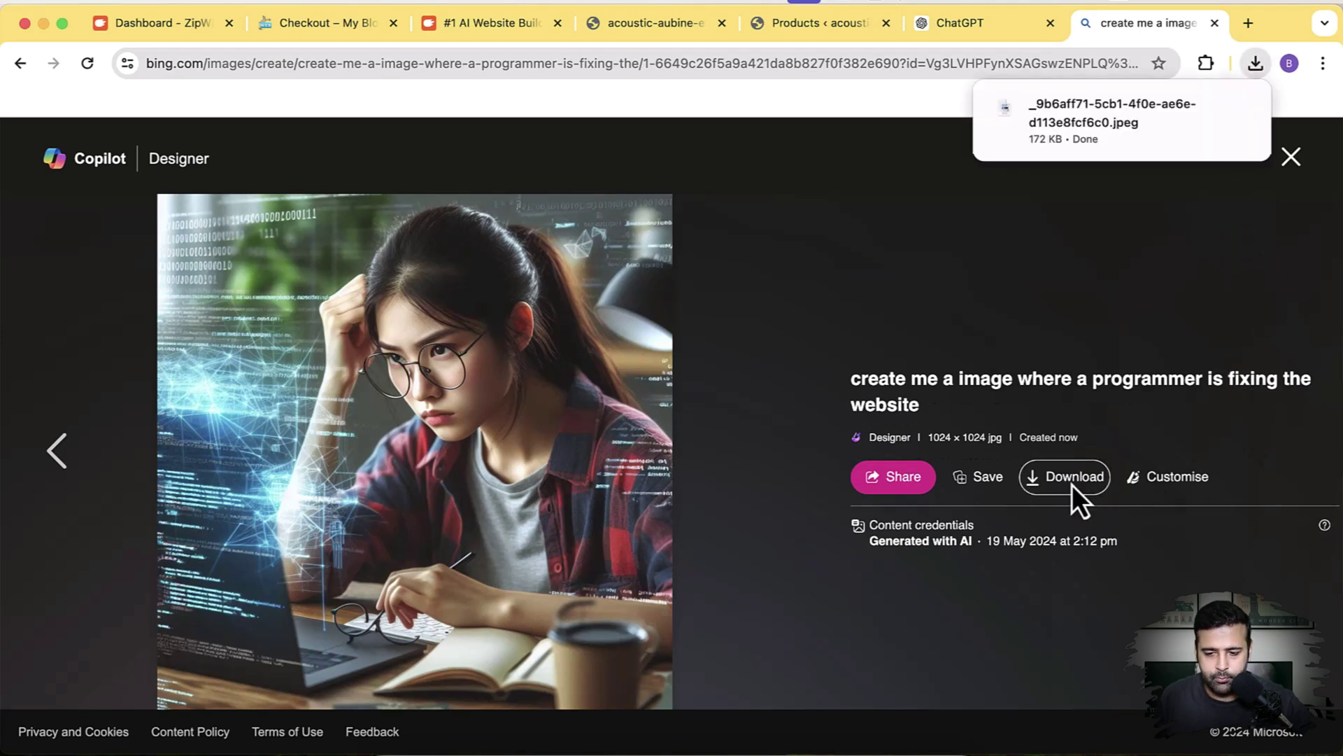
click(1256, 63)
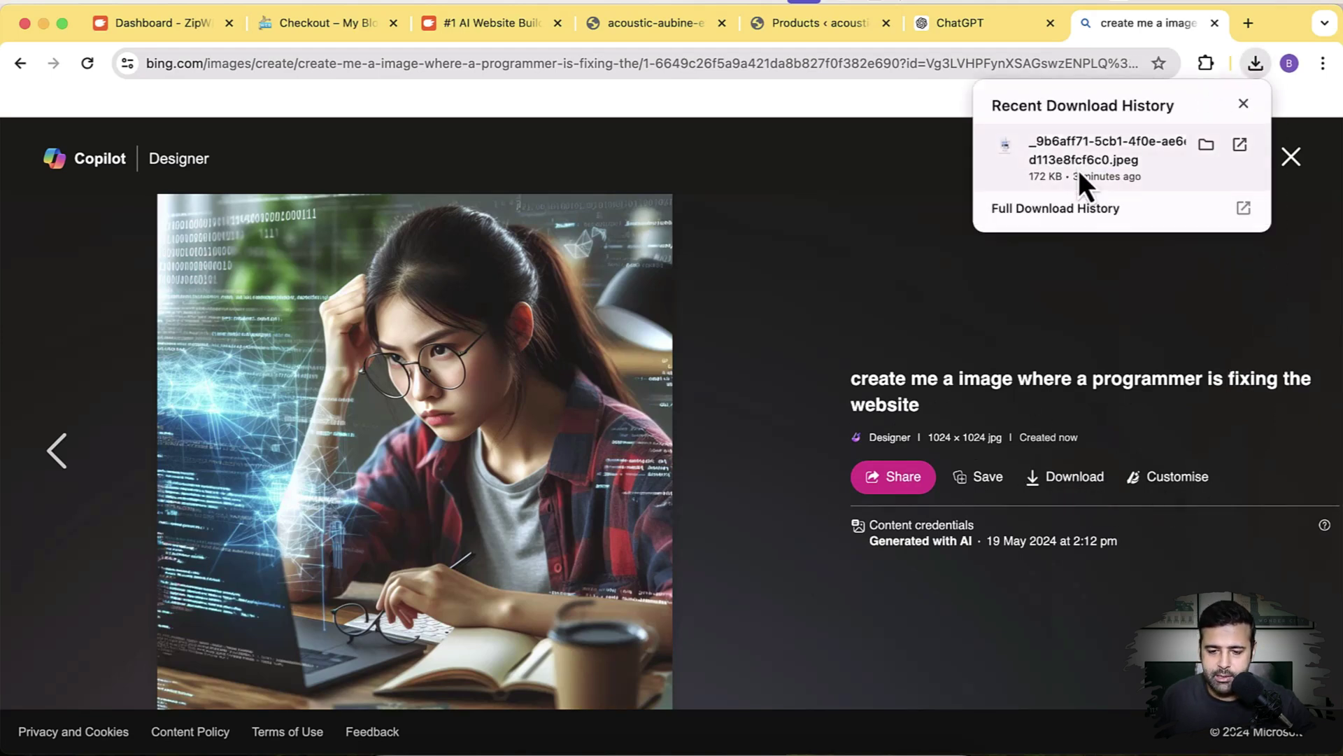
- Return to the SureCart product and upload the newly downloaded programmer JPEG from the Downloads folder to its media library
click(811, 35)
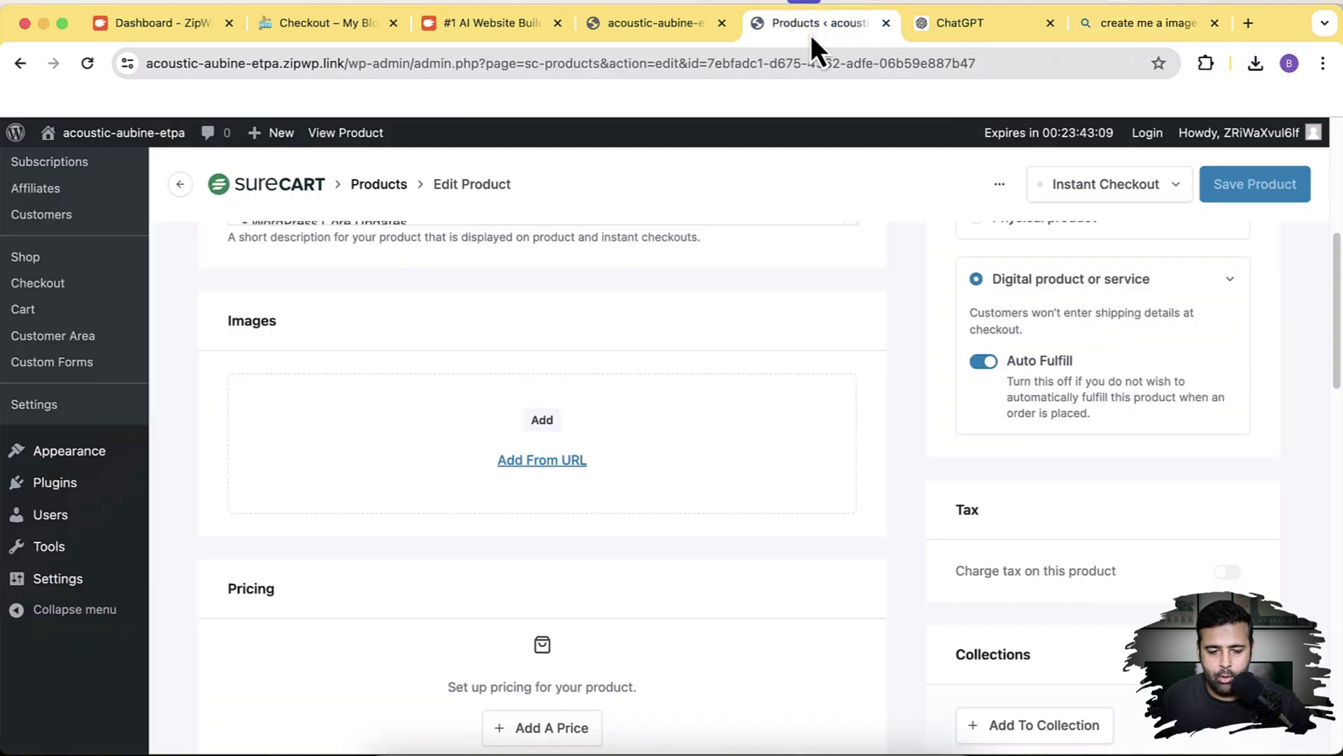
click(543, 421)
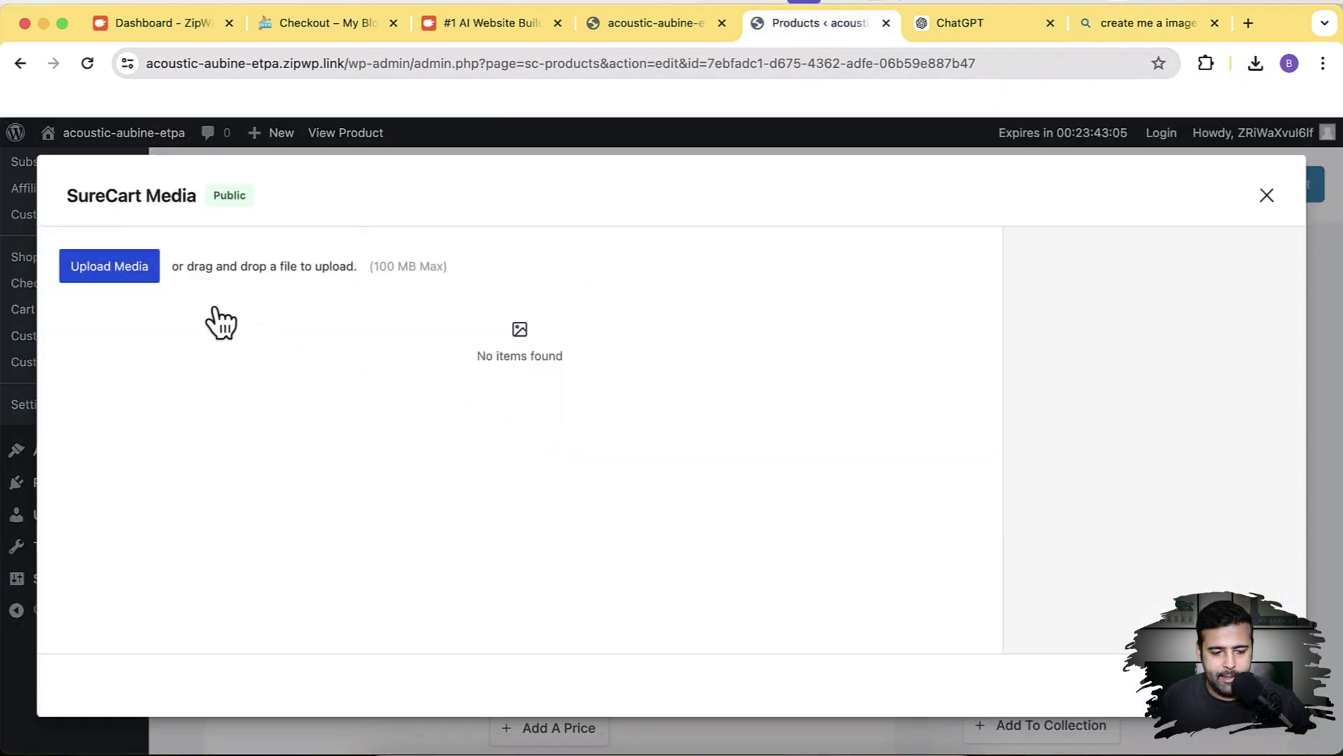
click(108, 270)
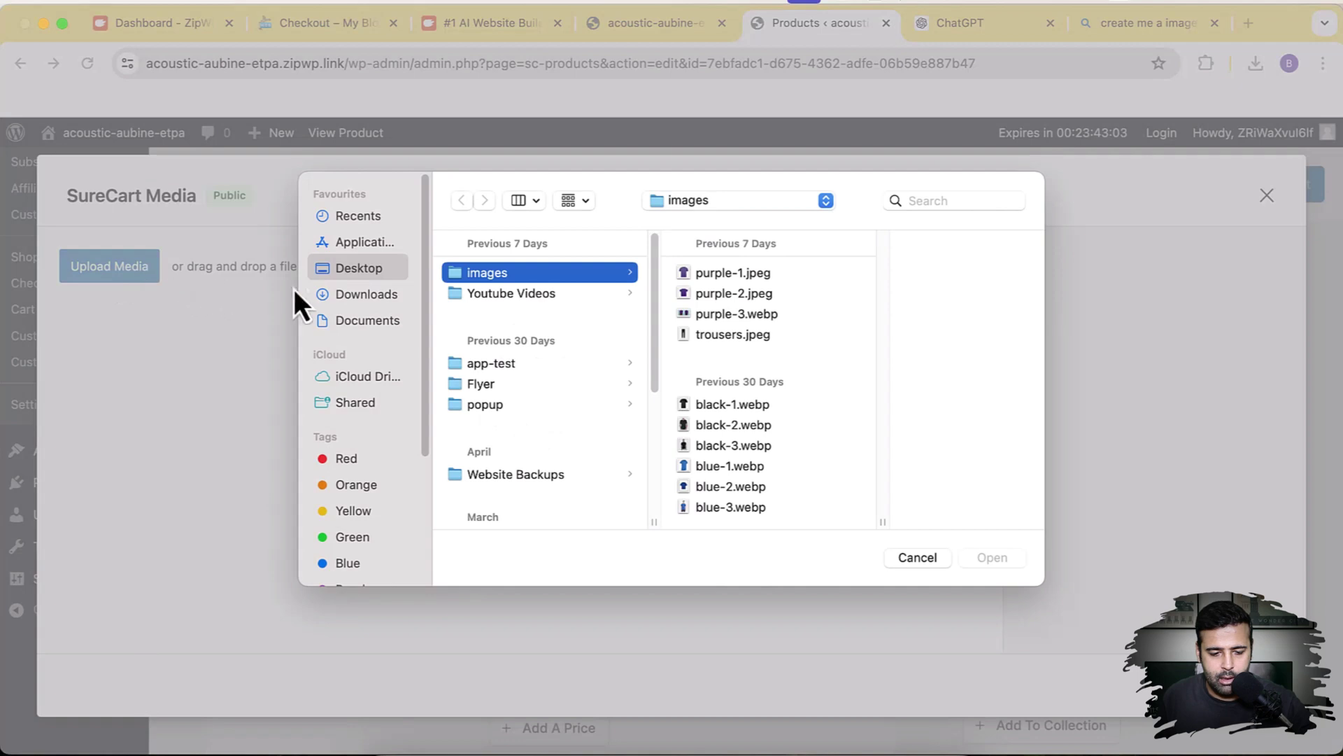
click(380, 296)
click(564, 274)
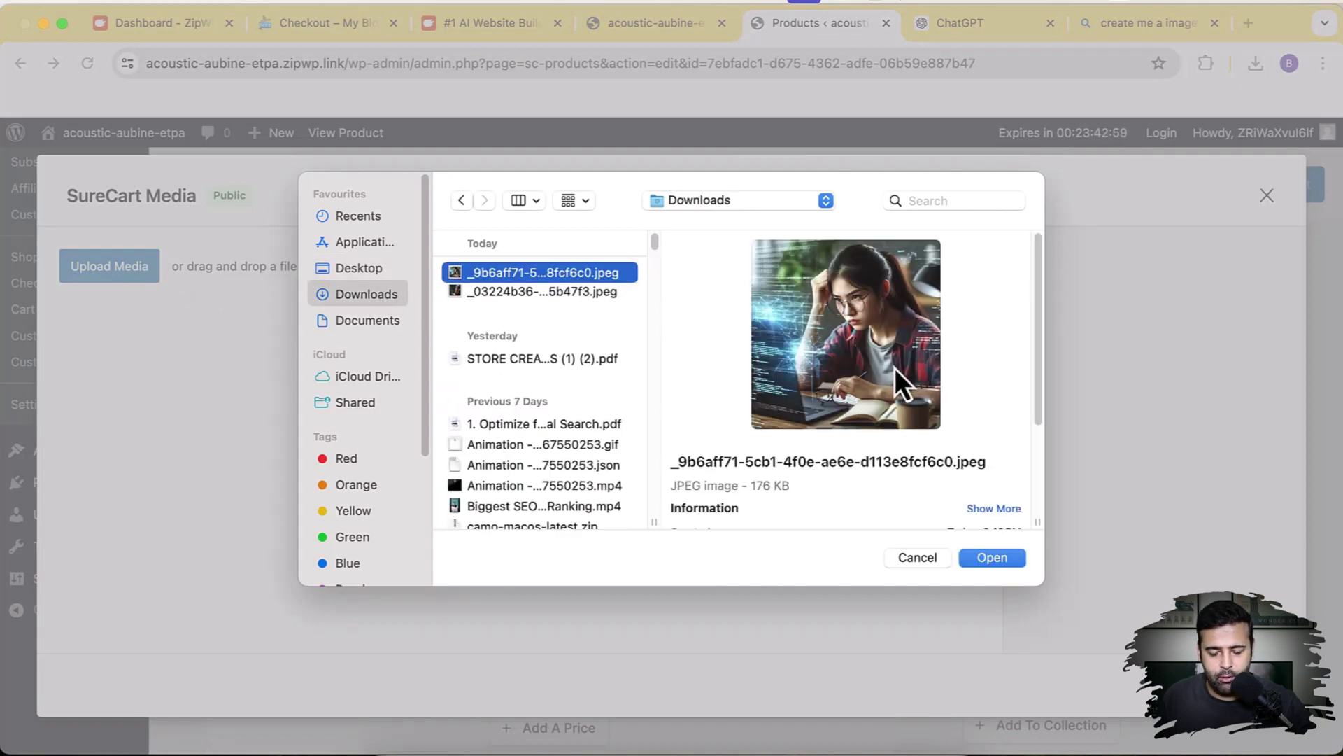
click(991, 558)
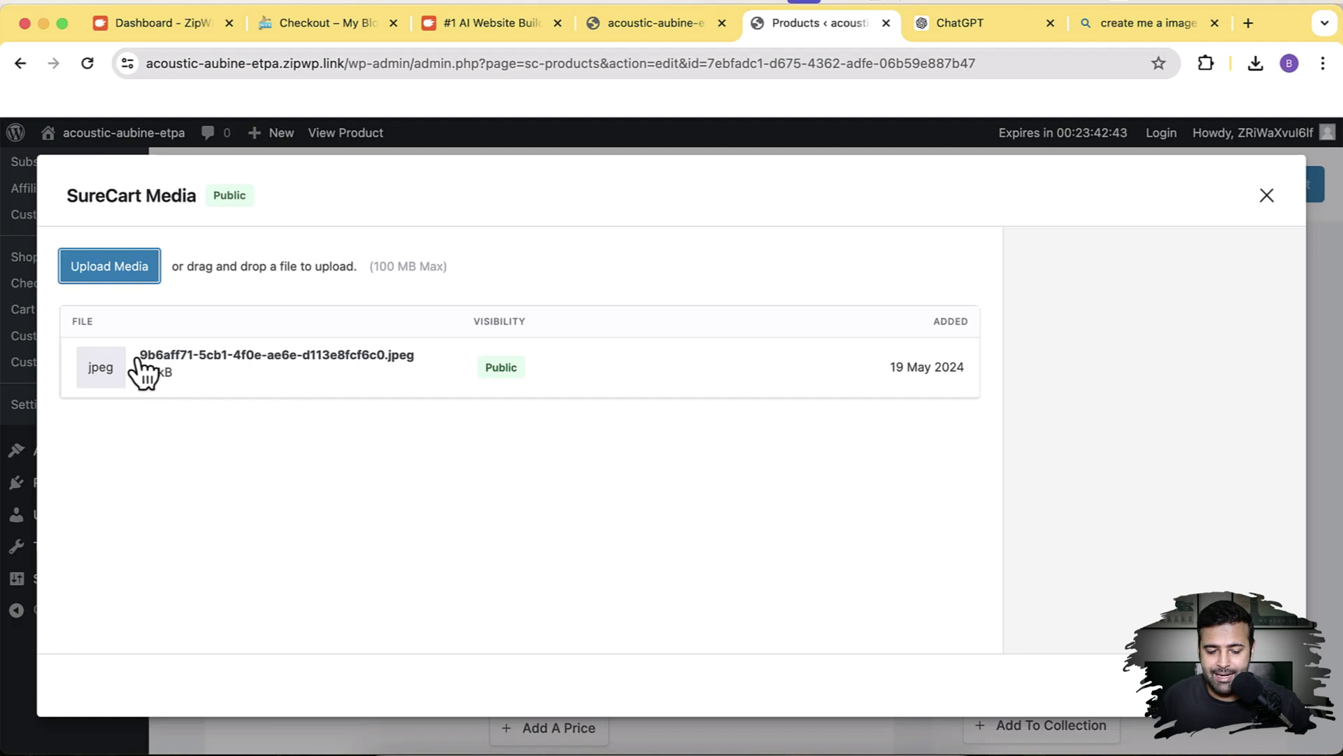
- Select the uploaded programmer JPEG, check its file details, and add it to the product's images
click(318, 376)
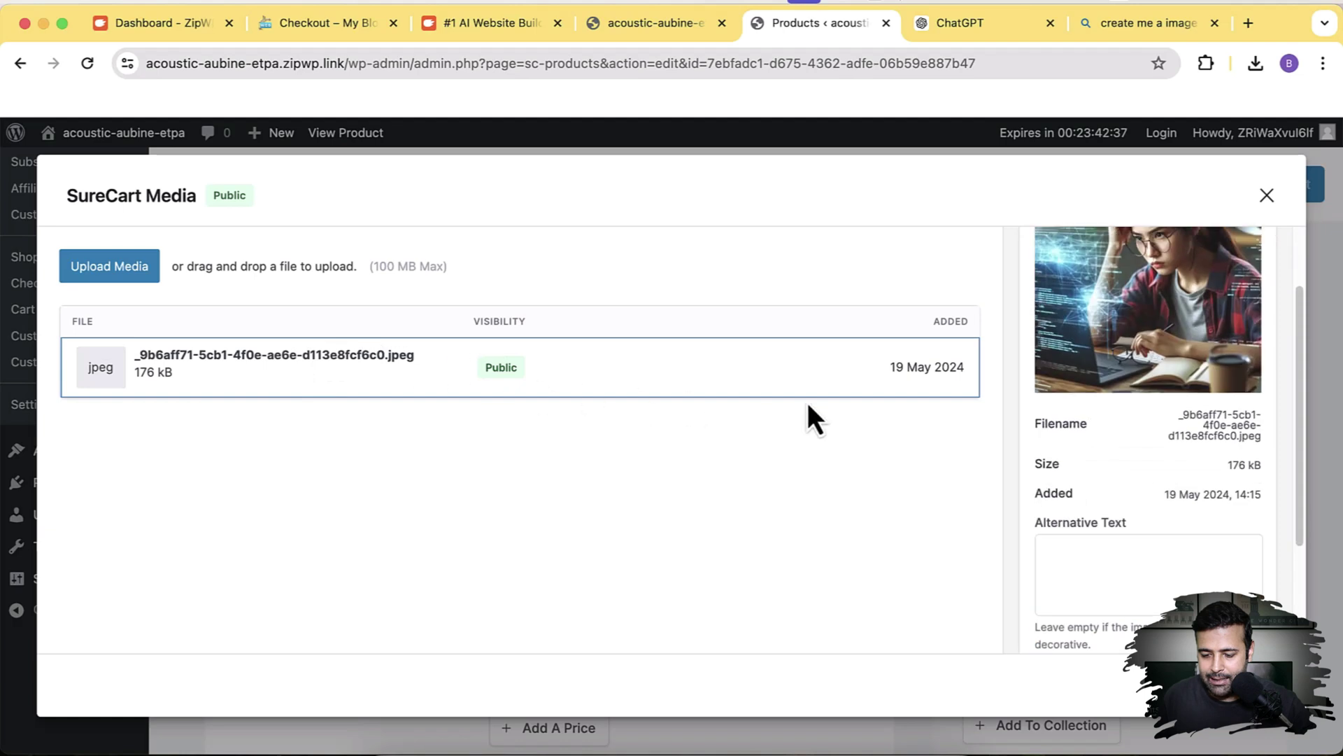
drag(1260, 436, 1110, 427)
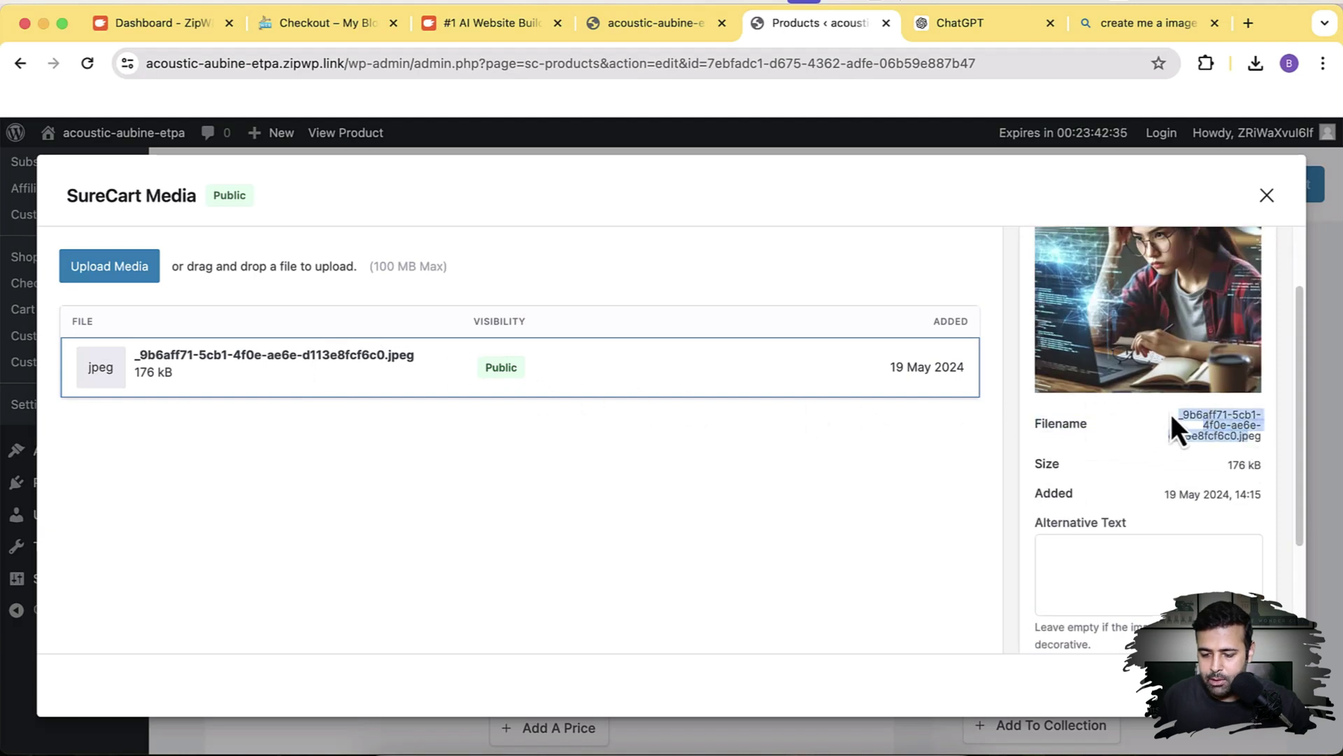
click(1189, 452)
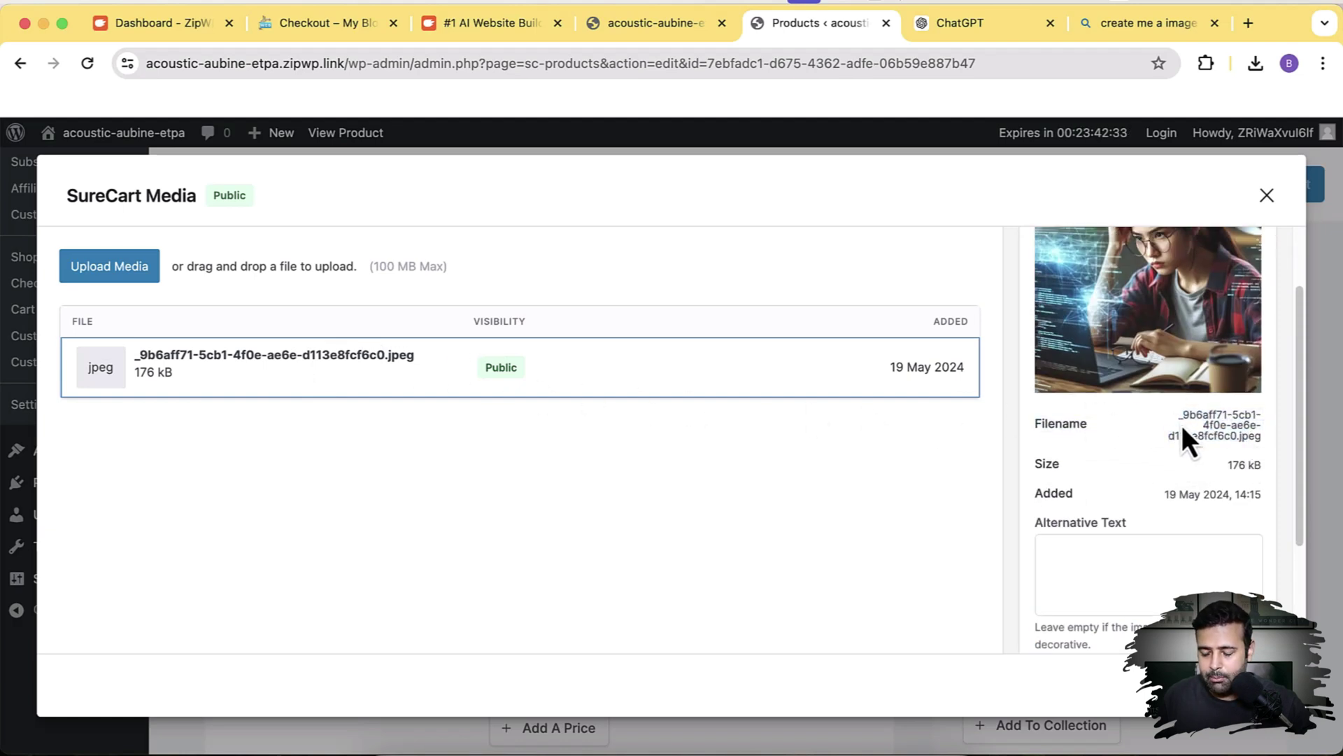
drag(1177, 414, 1235, 433)
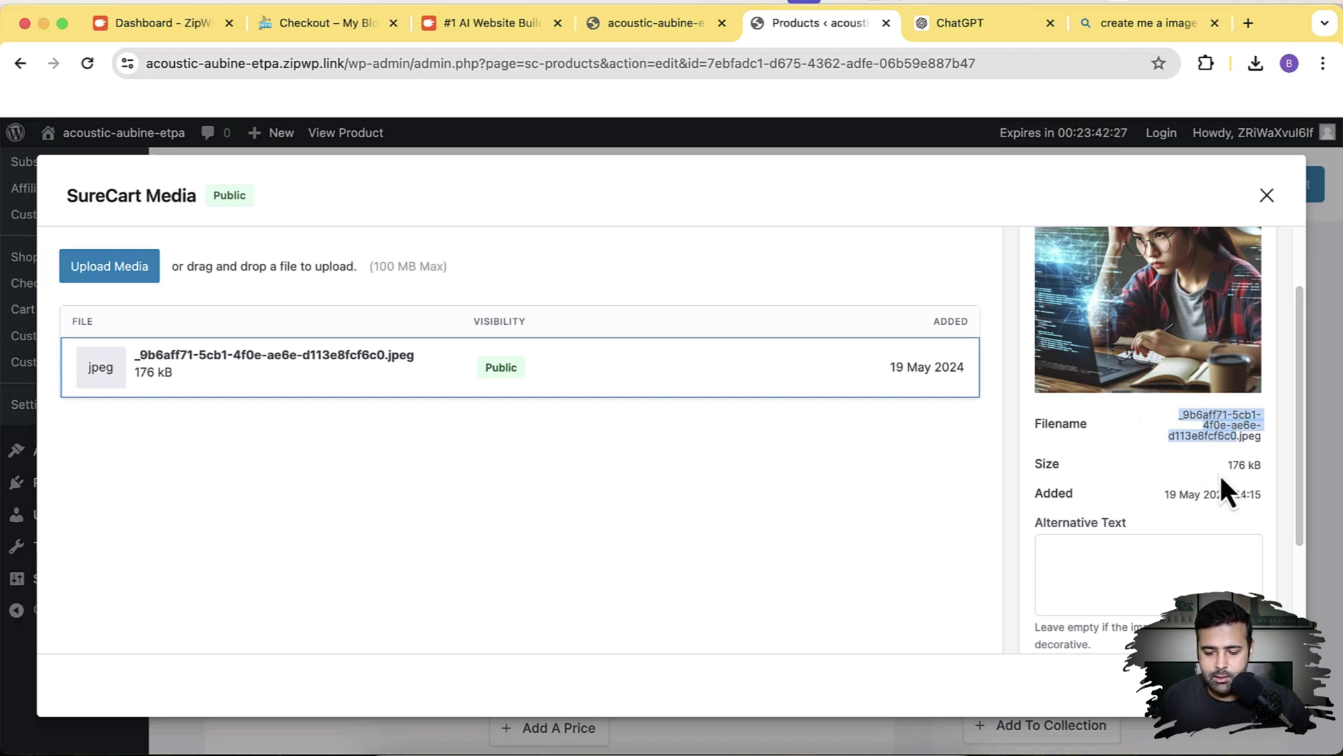
scroll(1220, 473, down, 3)
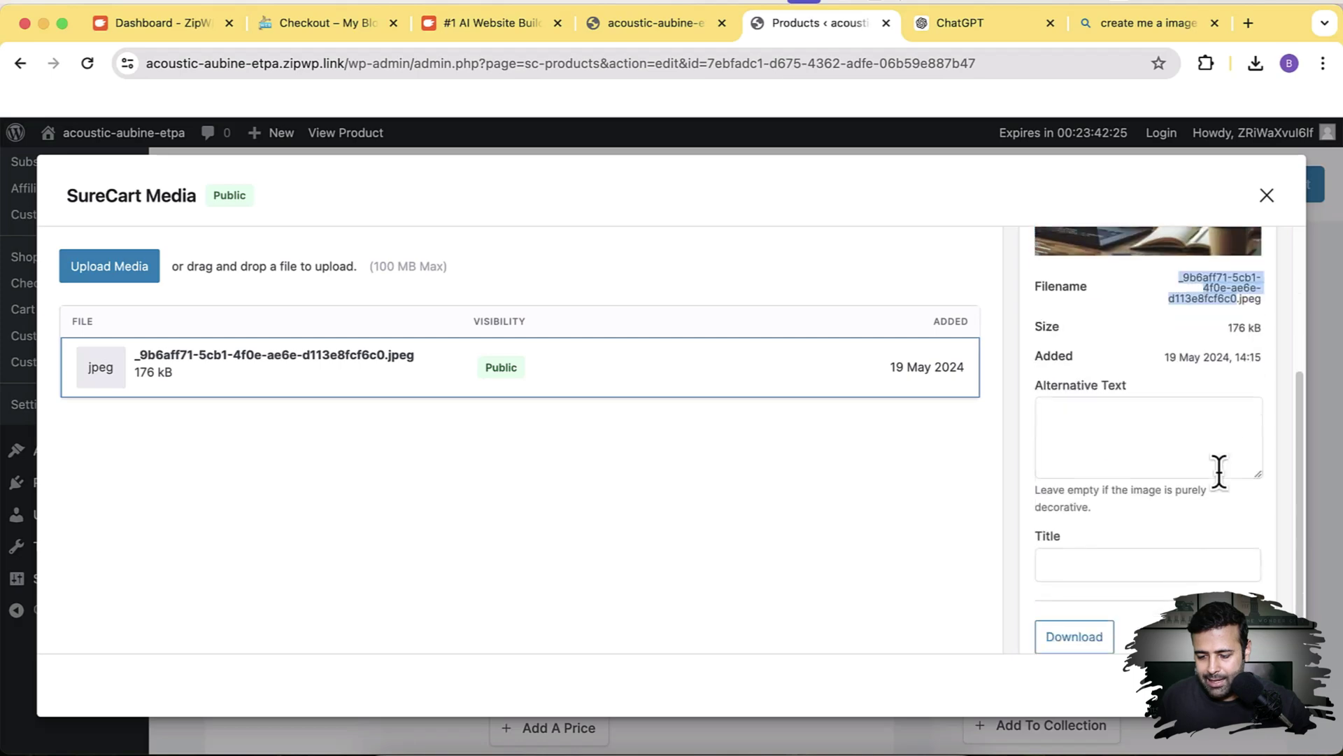
scroll(1220, 475, up, 4)
scroll(1220, 476, down, 4)
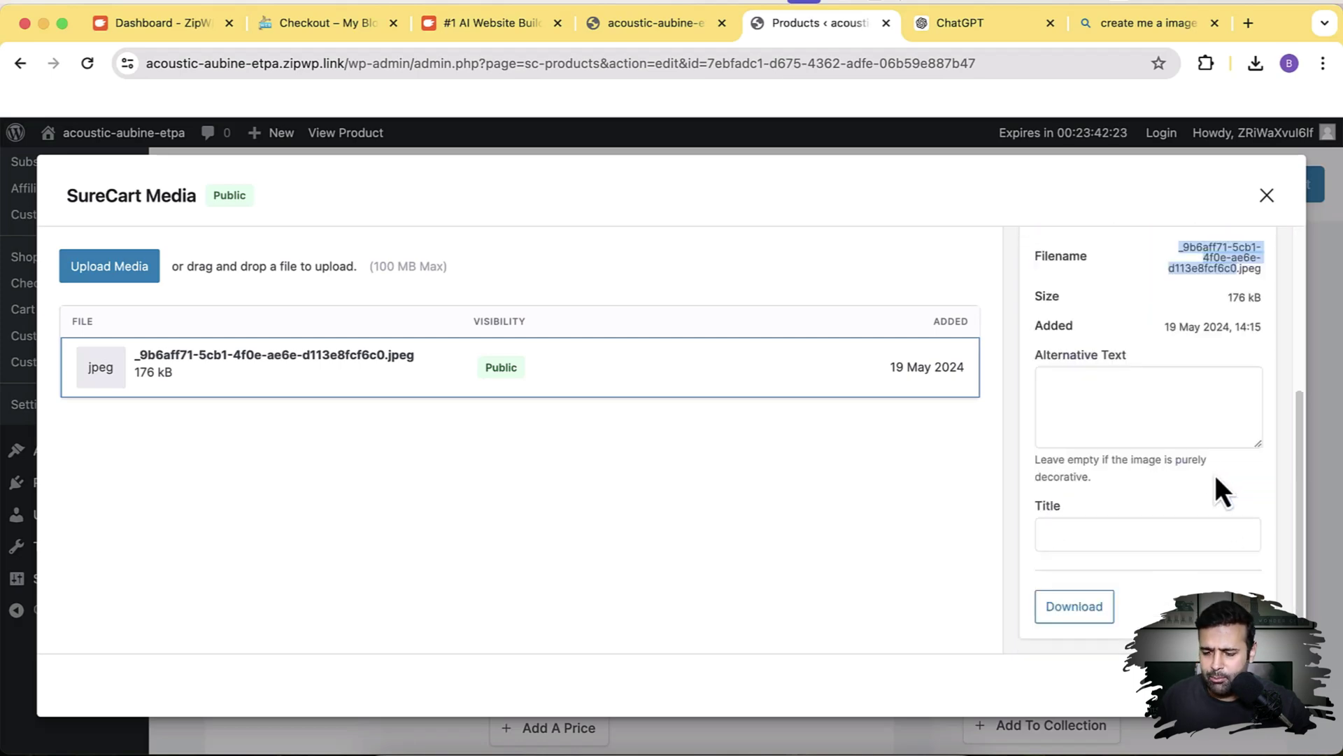
scroll(1215, 474, up, 3)
click(1202, 473)
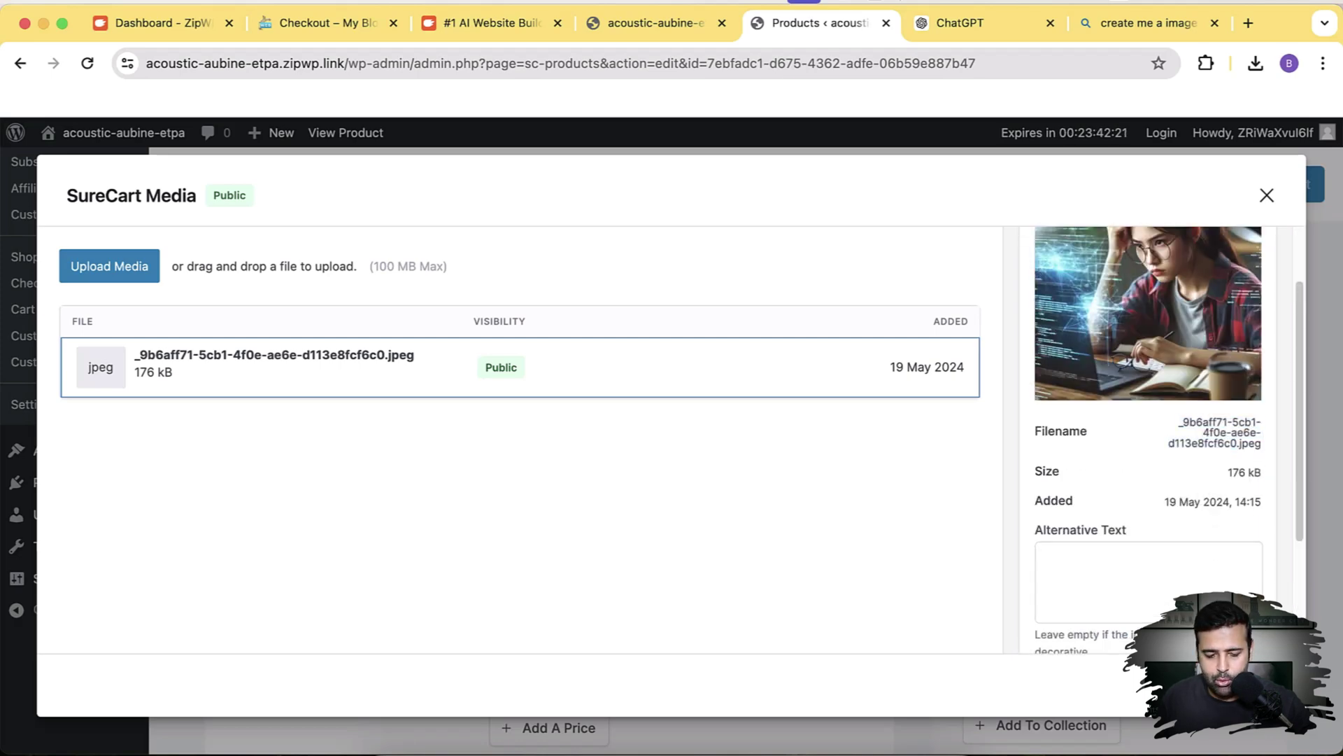
click(1232, 686)
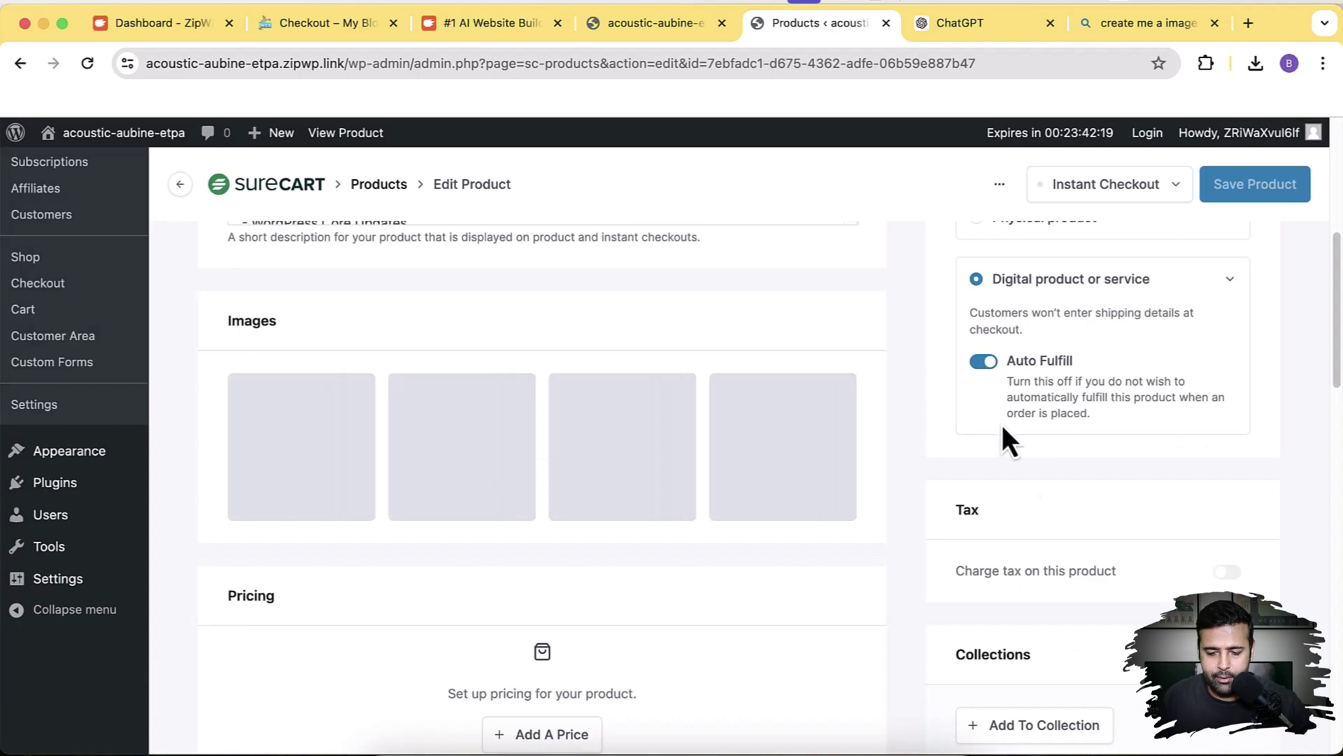
- Start a new price for the product and name it "One Time", keeping the One Time payment type
scroll(900, 316, down, 2)
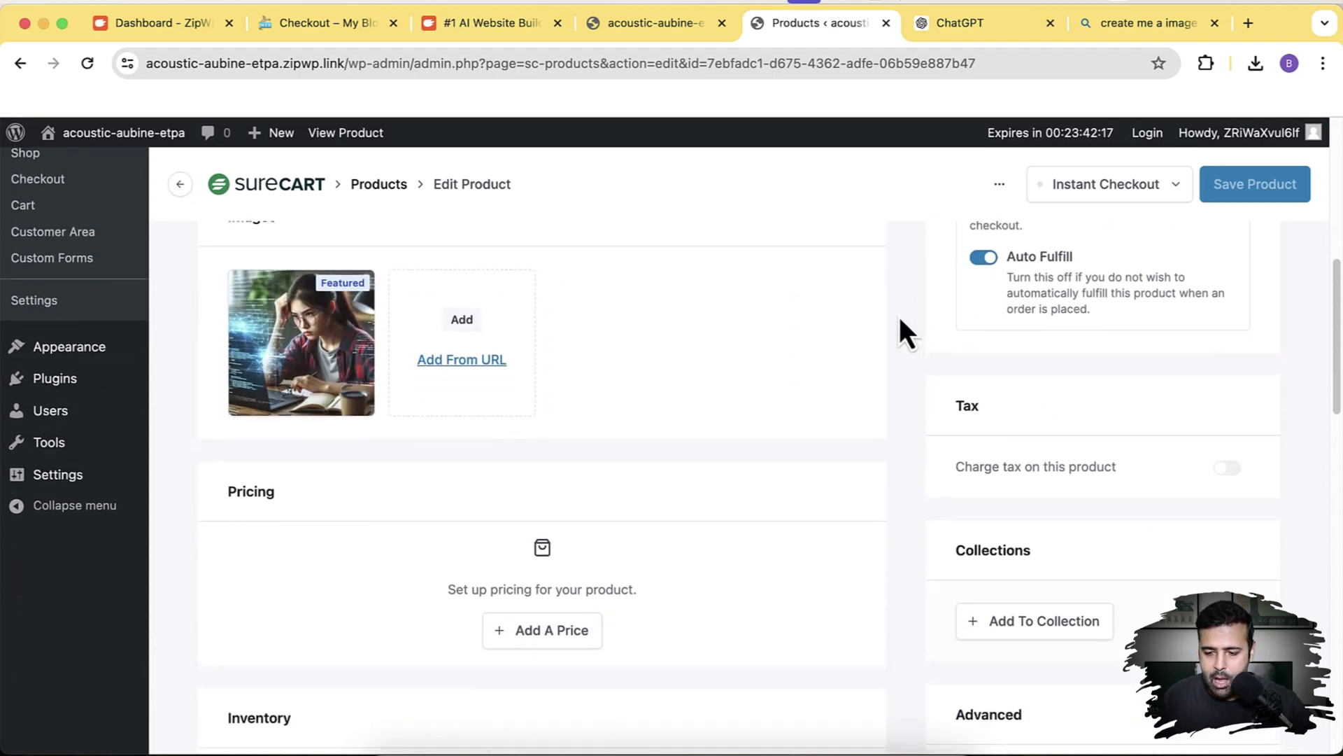
scroll(900, 316, up, 8)
scroll(900, 316, down, 2)
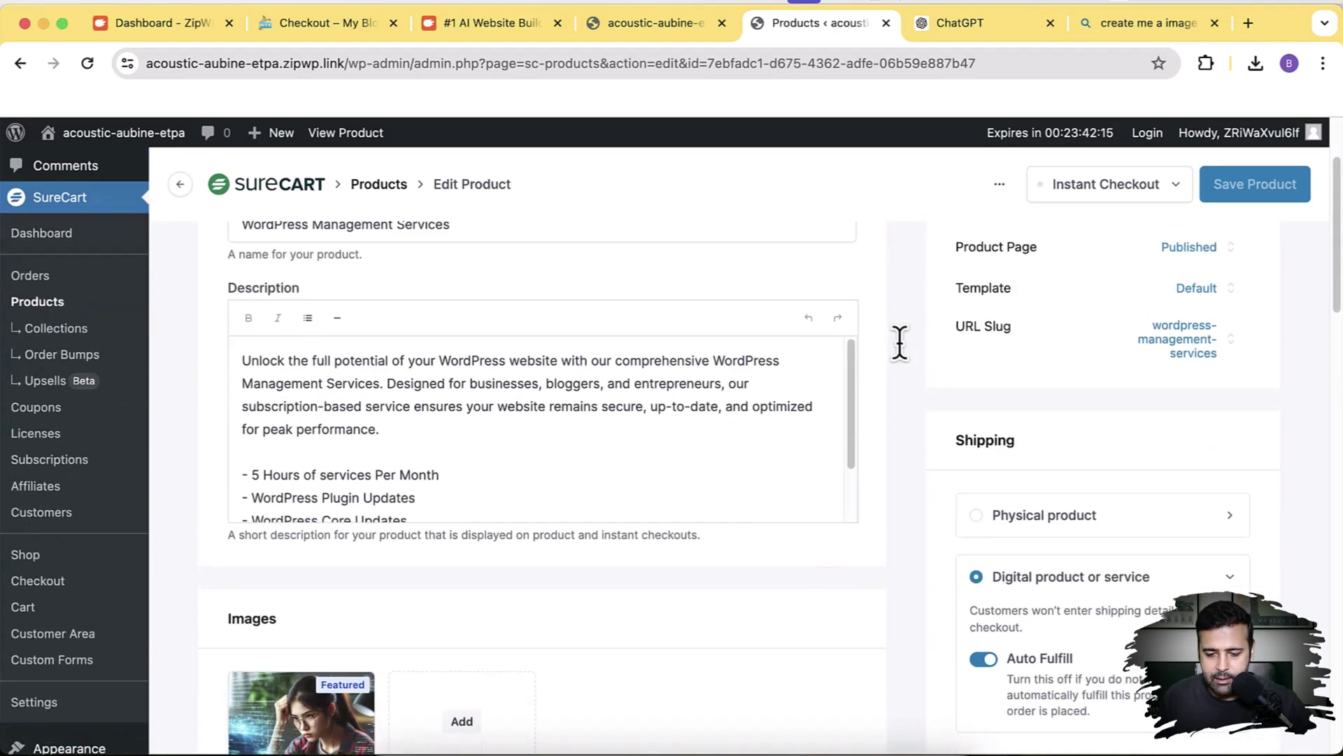
scroll(901, 350, down, 6)
scroll(902, 350, up, 1)
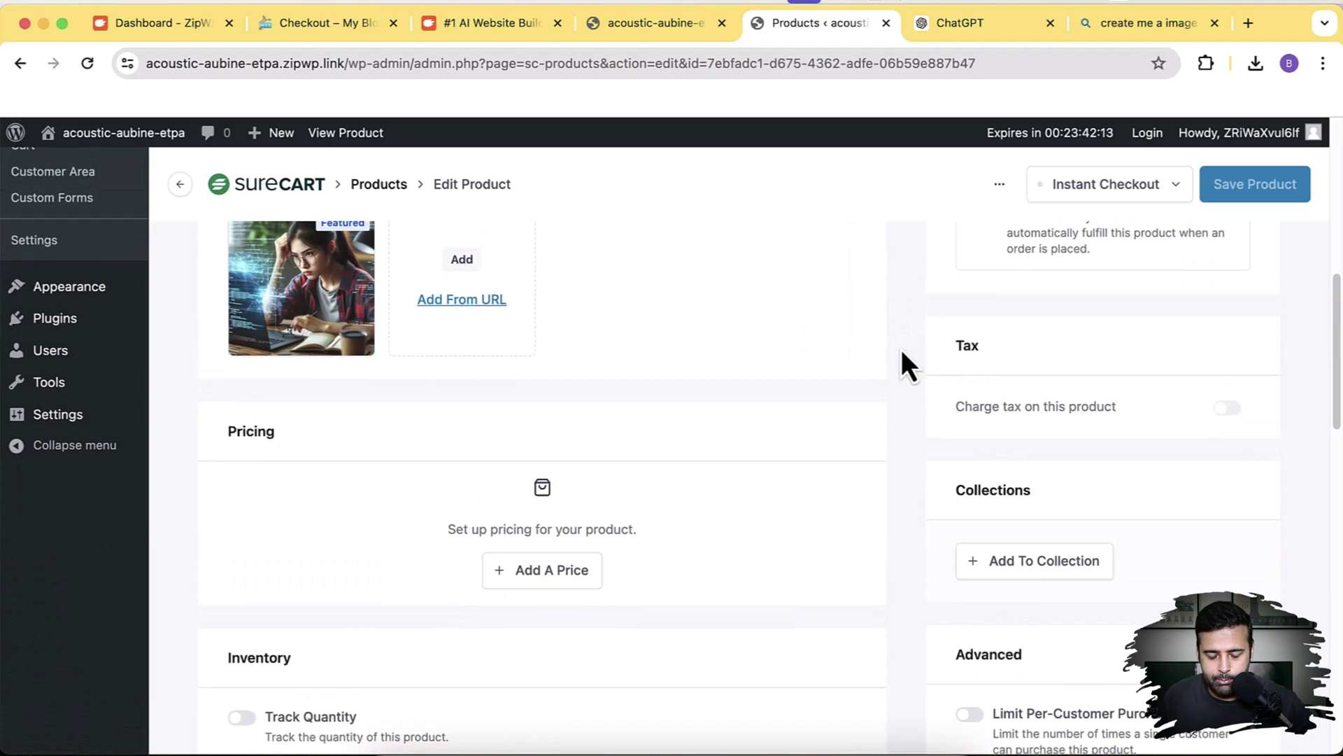
scroll(901, 350, down, 2)
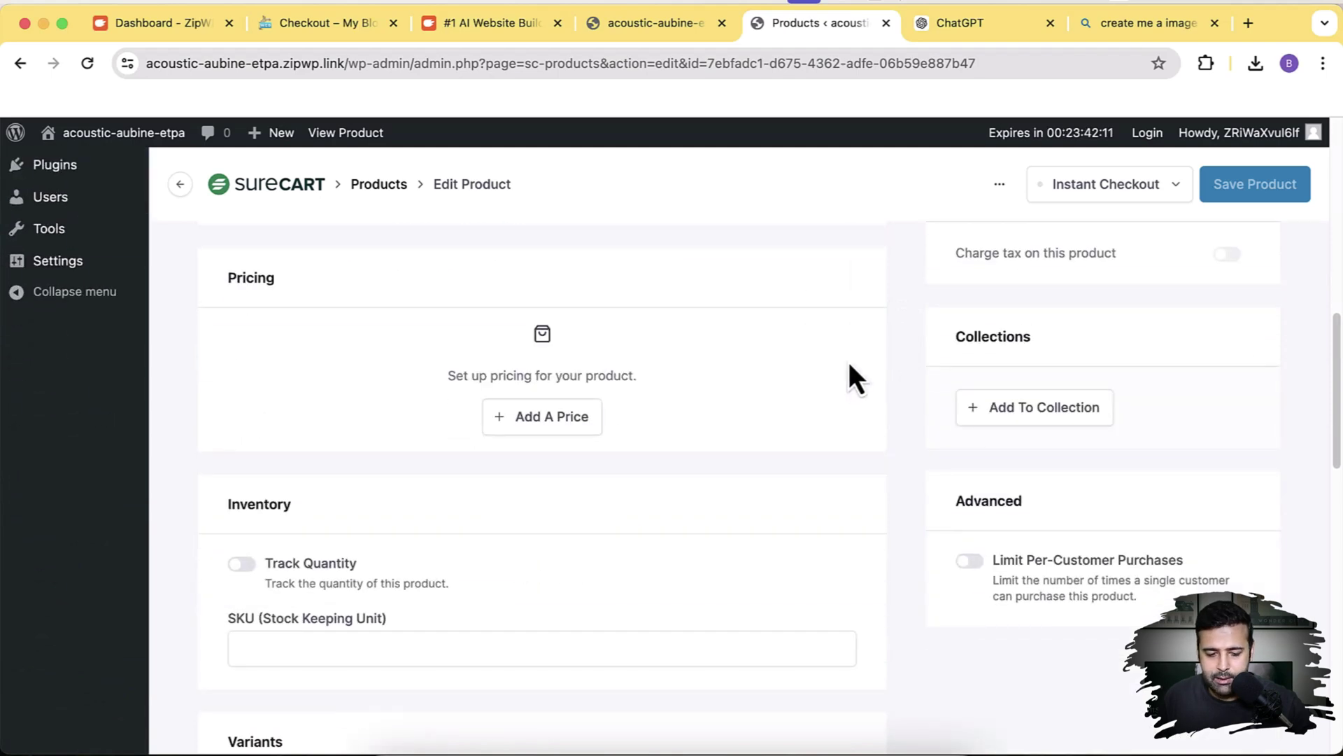
click(558, 433)
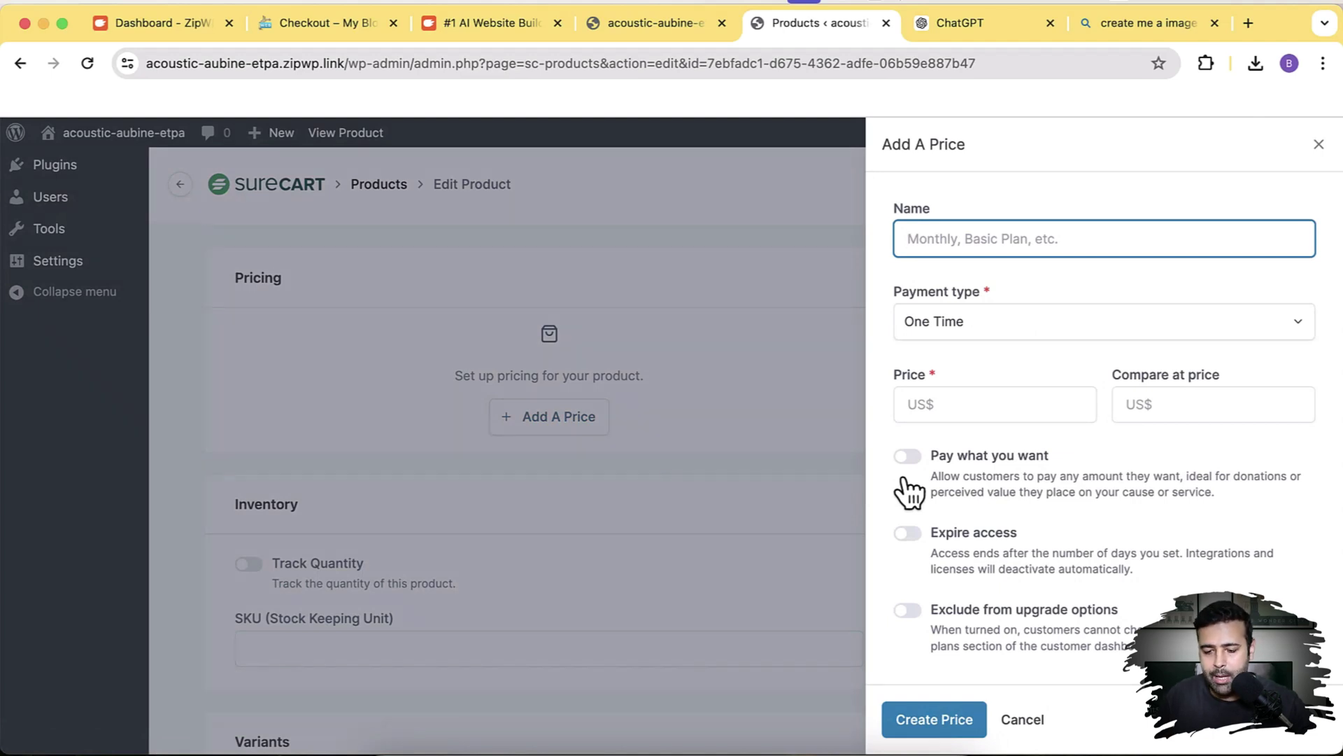
text(One Time)
key(Tab)
key(Tab)
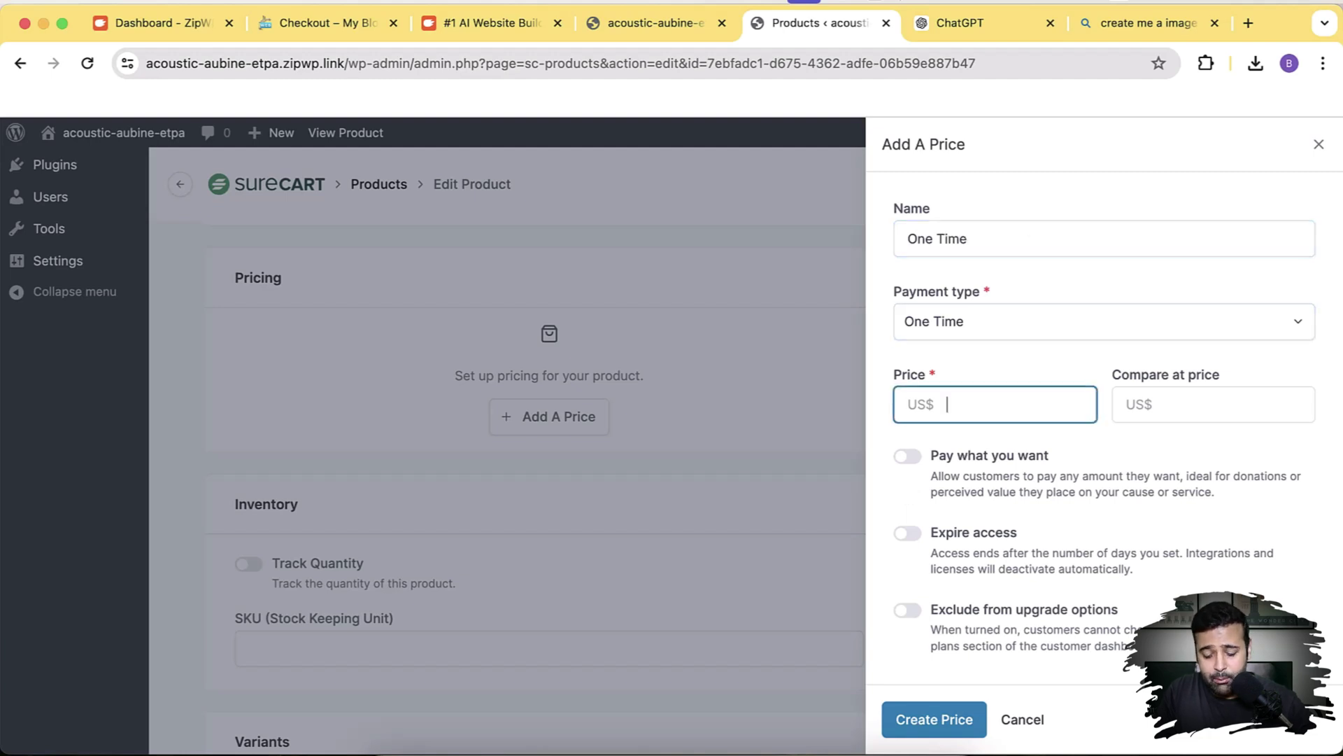
- Set the price to US$100 and the compare-at price to US$120, and create the one-time price
text(100)
key(Tab)
text(1)
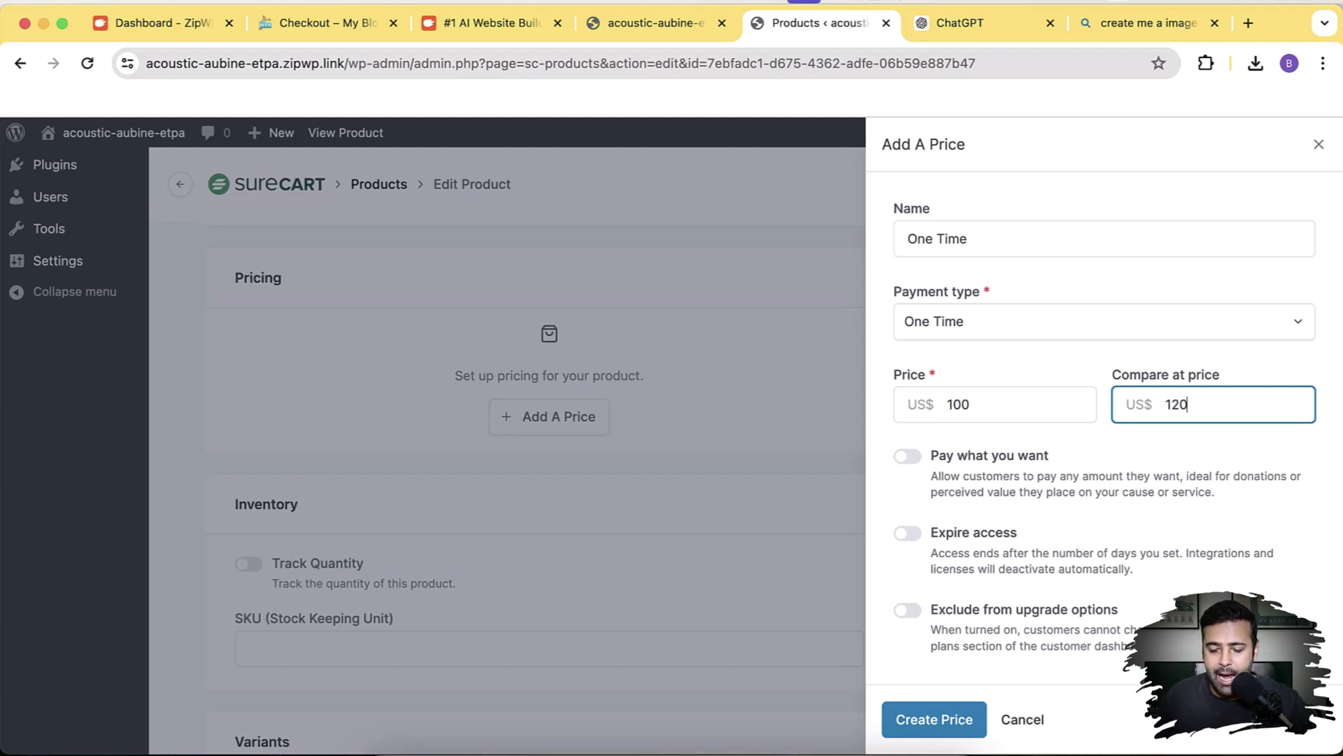
double_click(1183, 405)
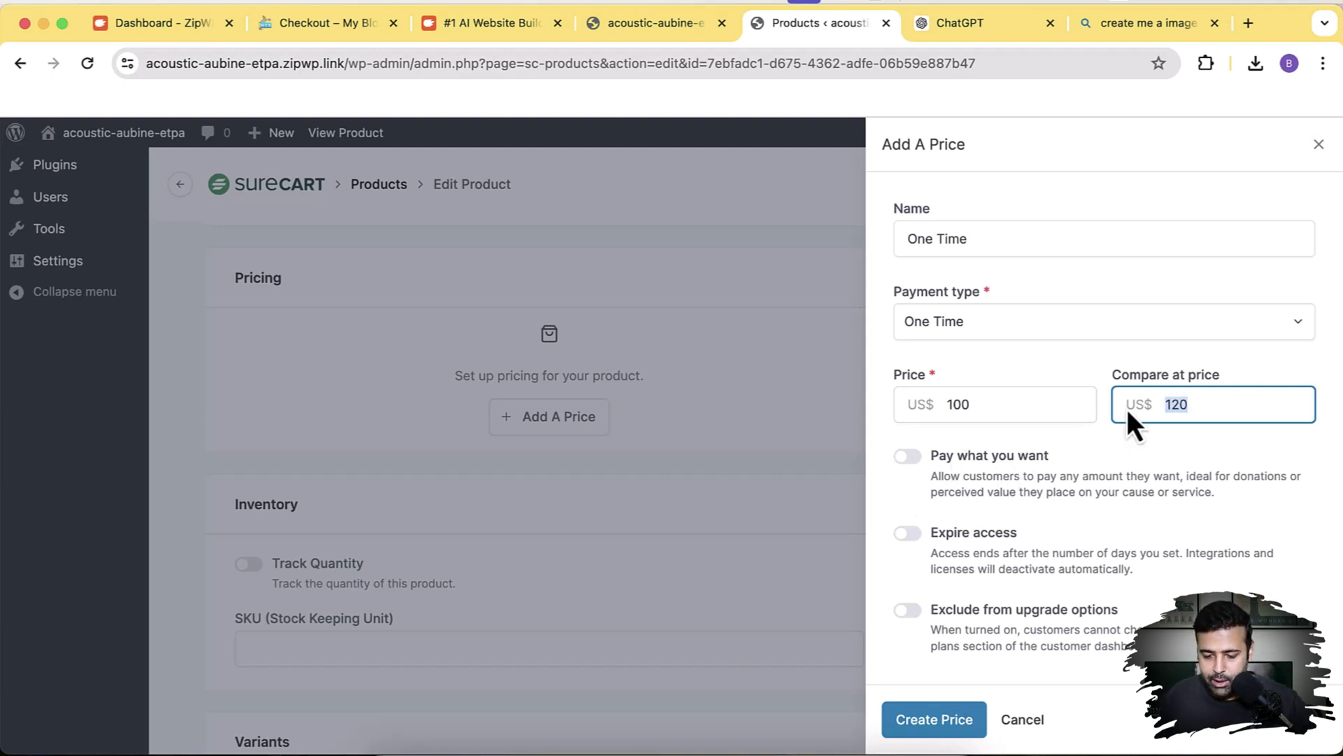
click(953, 728)
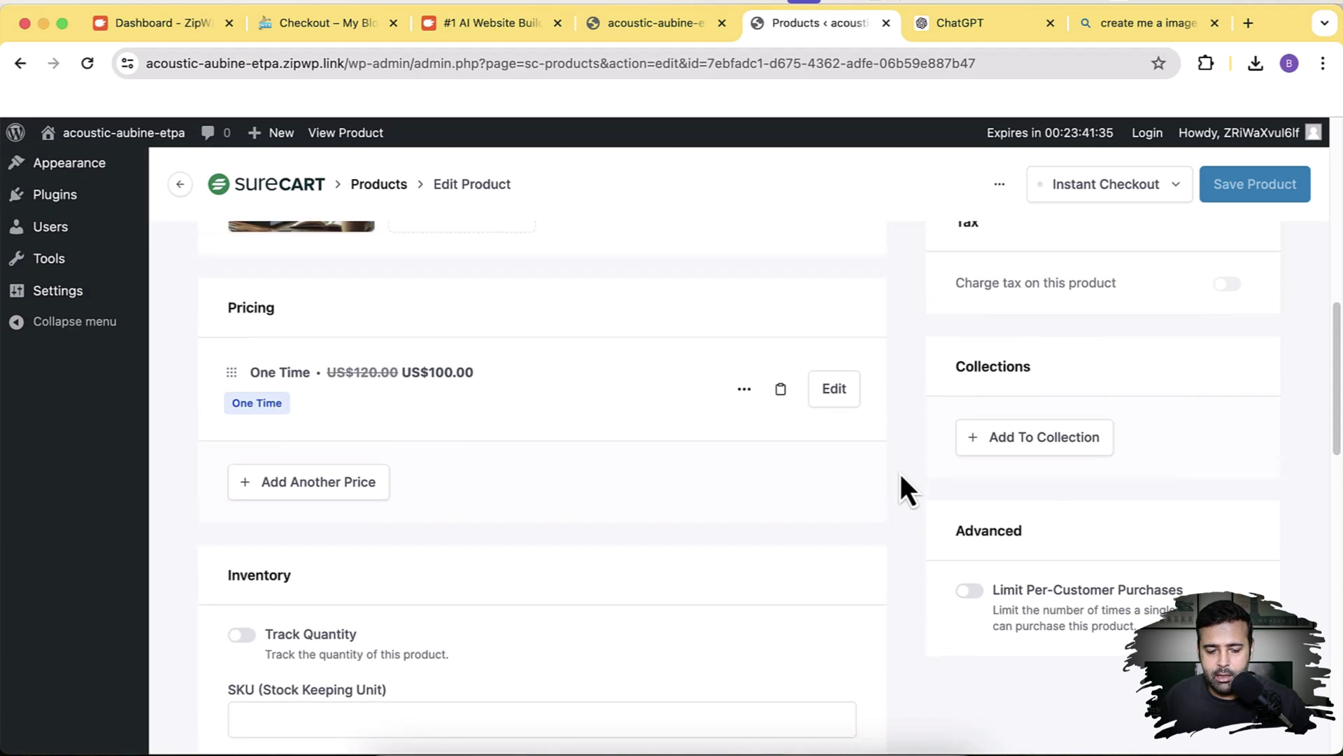
- Add another price with the Subscription payment type, repeating every month, priced at US$50 with a compare-at price of US$60
scroll(901, 473, down, 1)
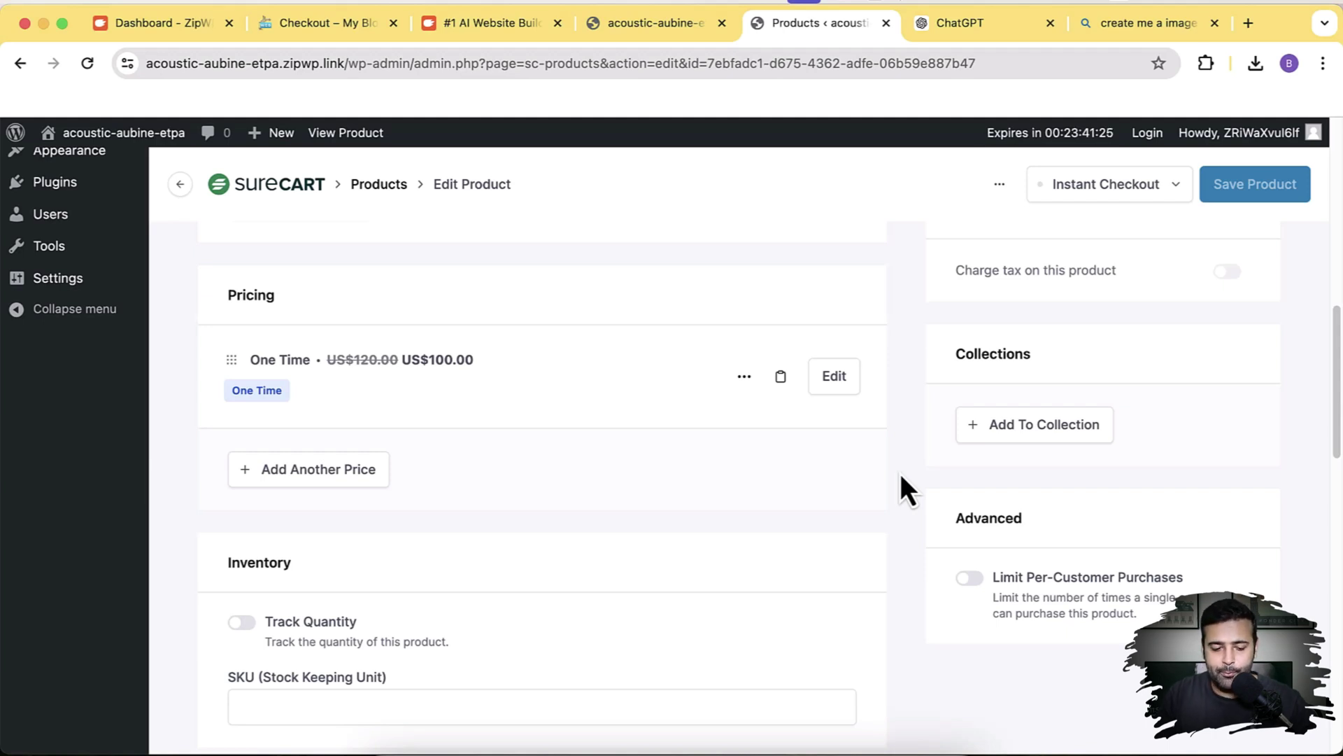
click(325, 479)
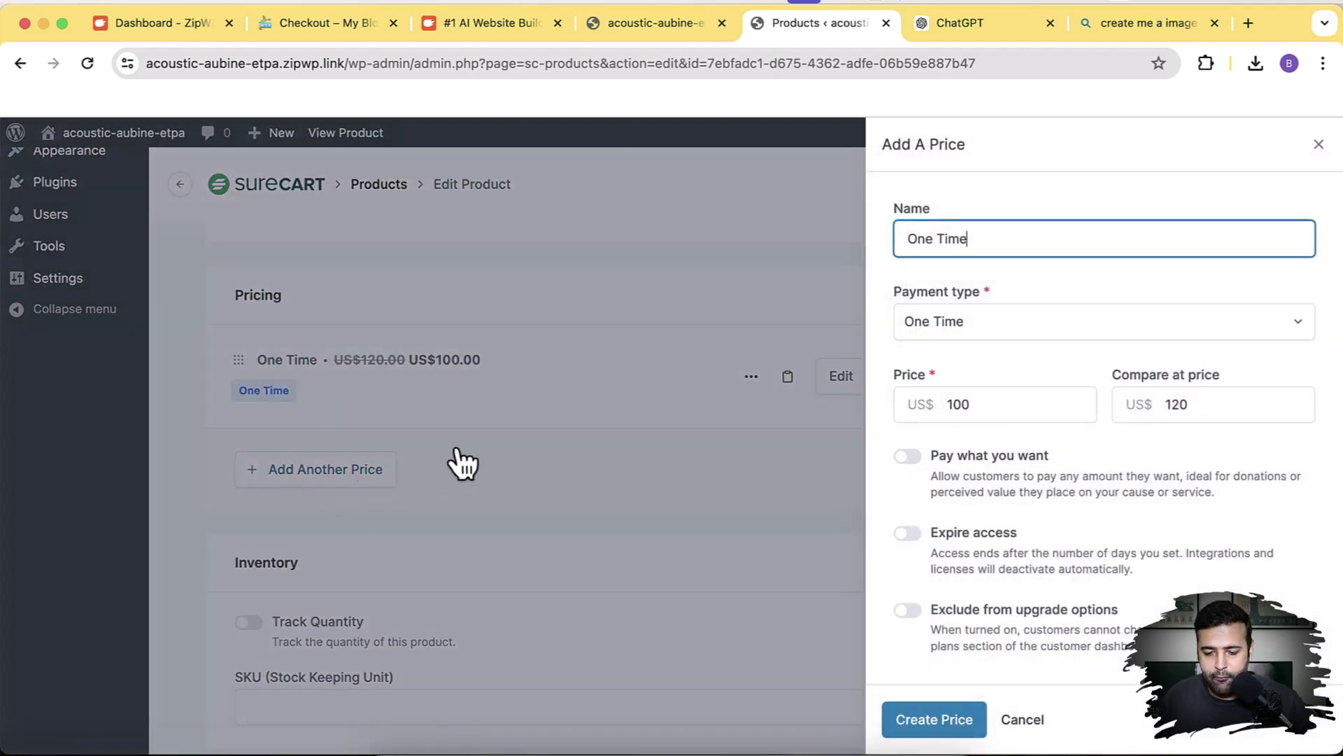
click(1034, 330)
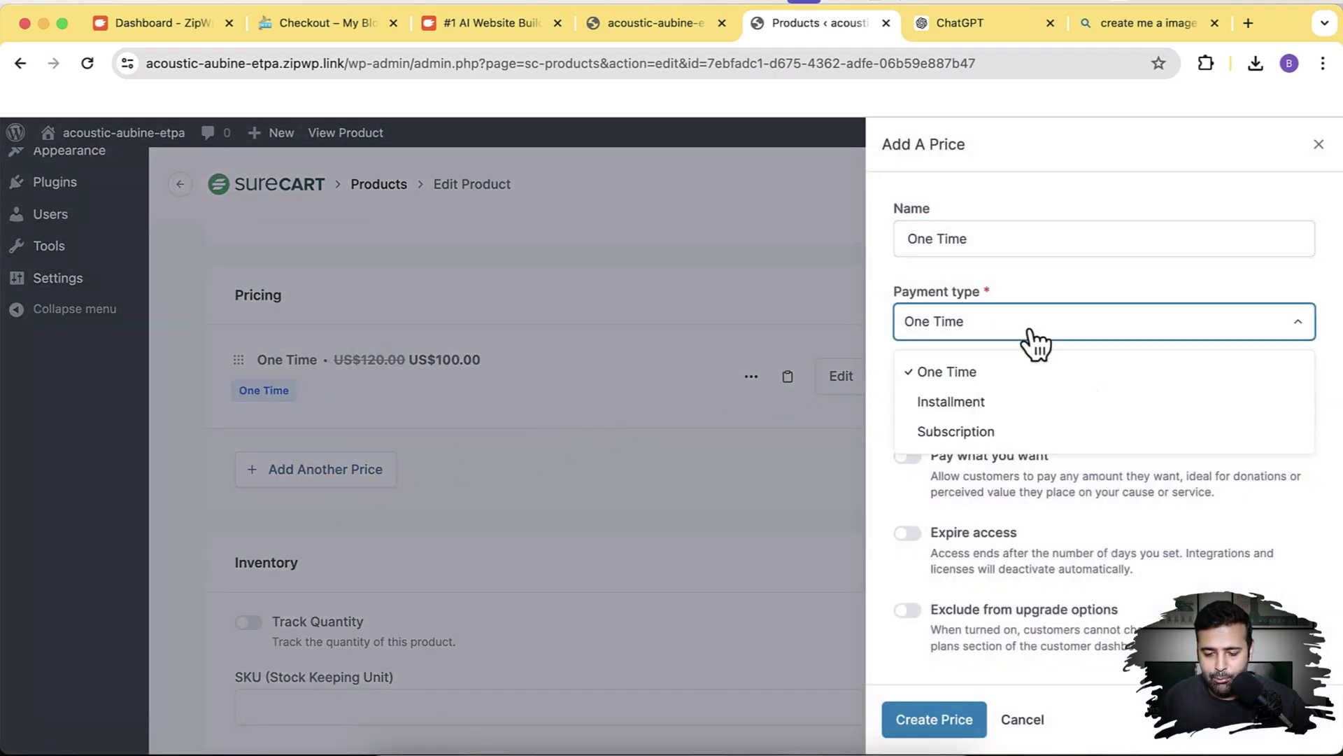
click(1027, 434)
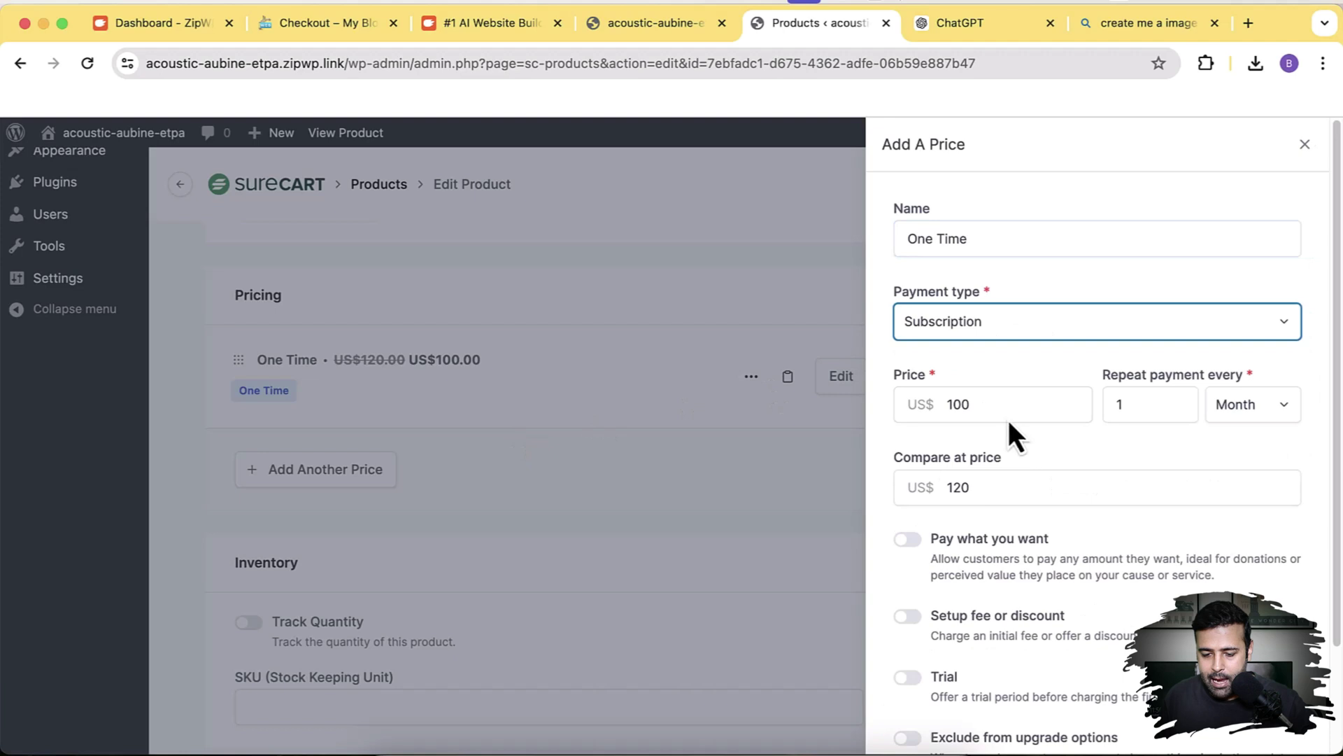
double_click(972, 419)
text(50)
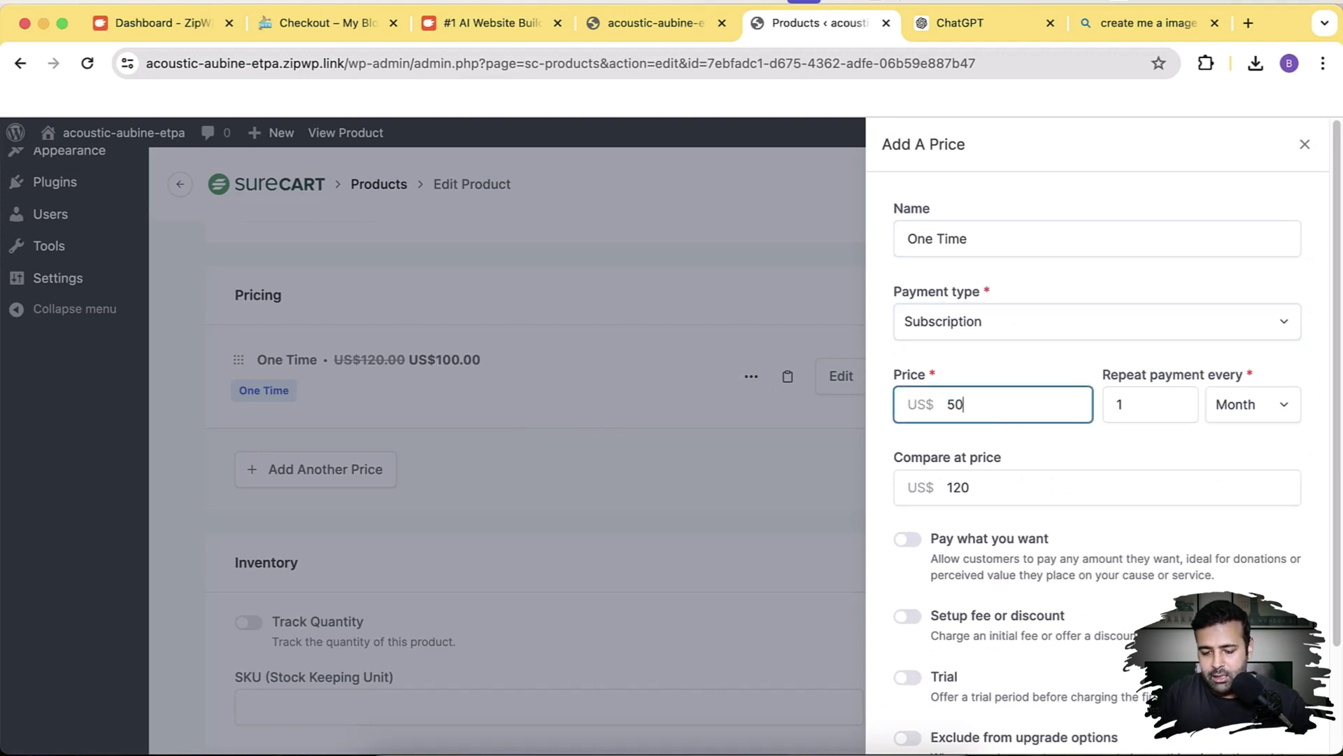
double_click(1020, 490)
text(60)
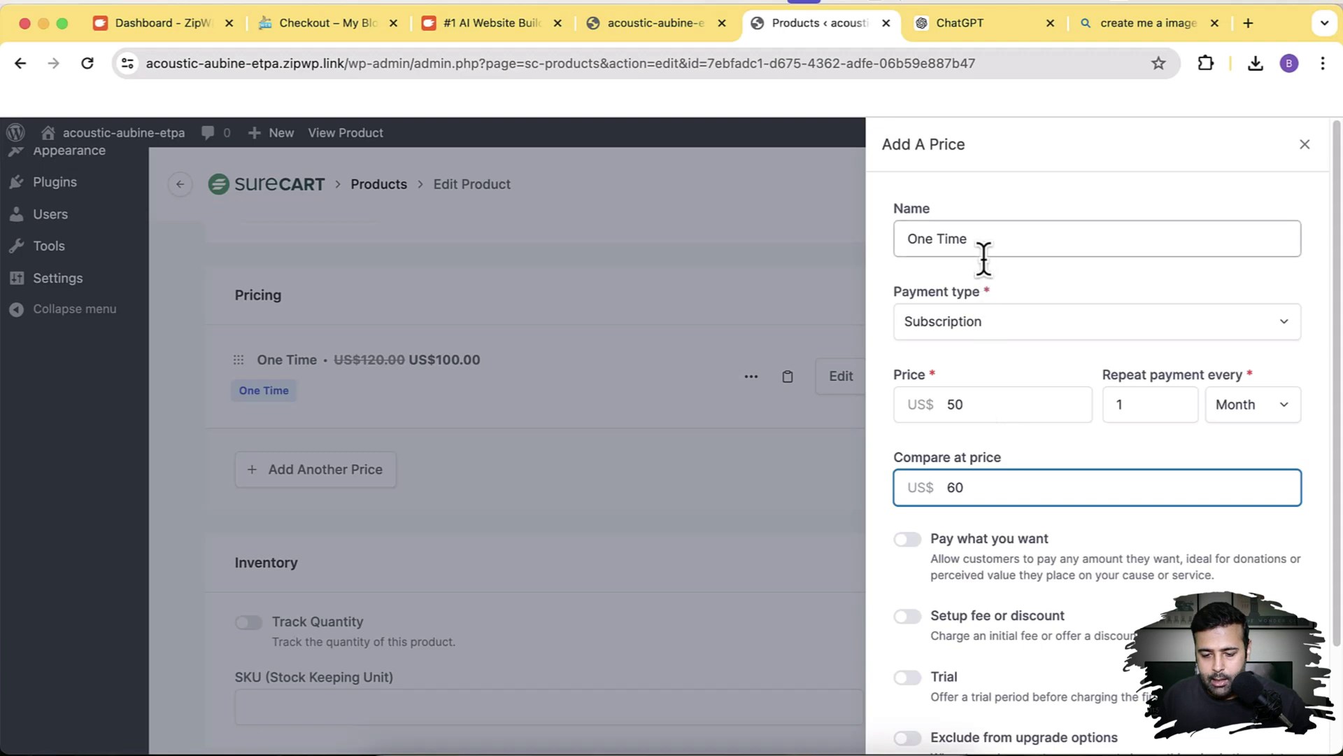
- Name the new price "Monthly Subscription" and create it
drag(979, 241, 903, 237)
text(Month)
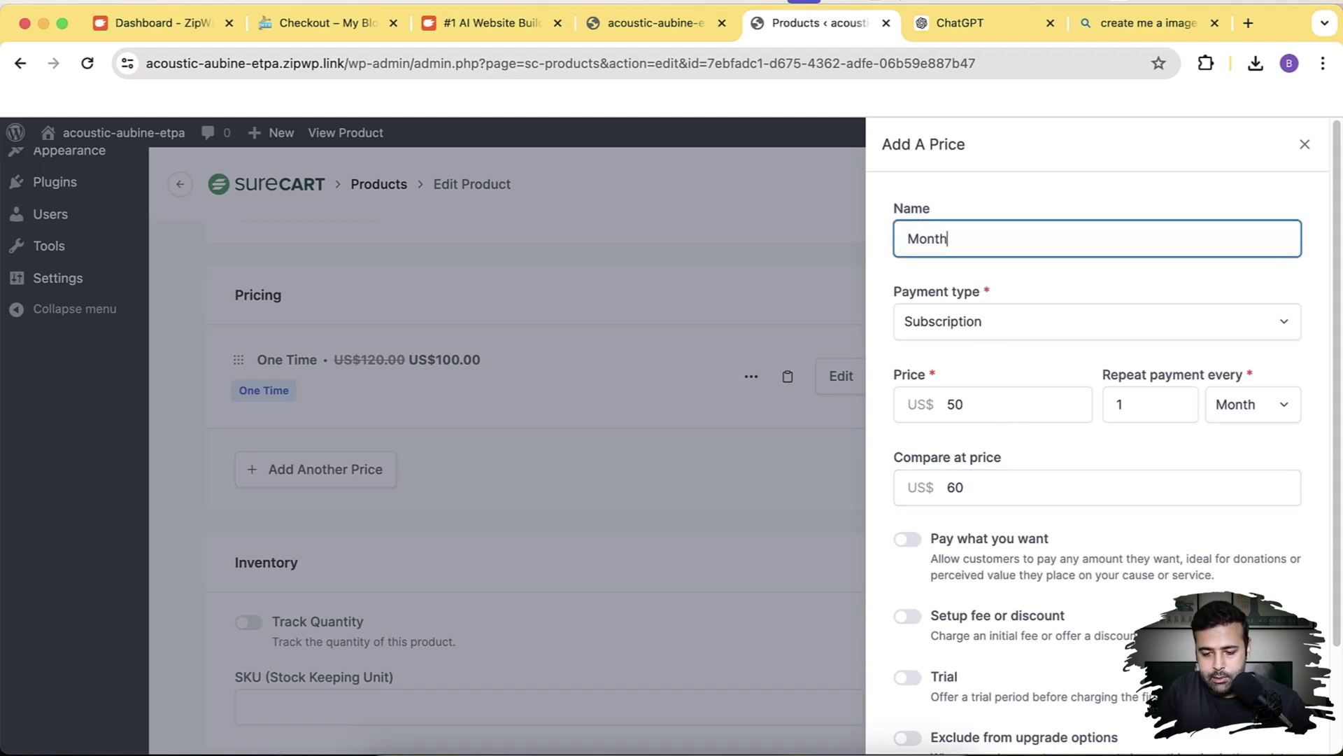
text(ly Subscription)
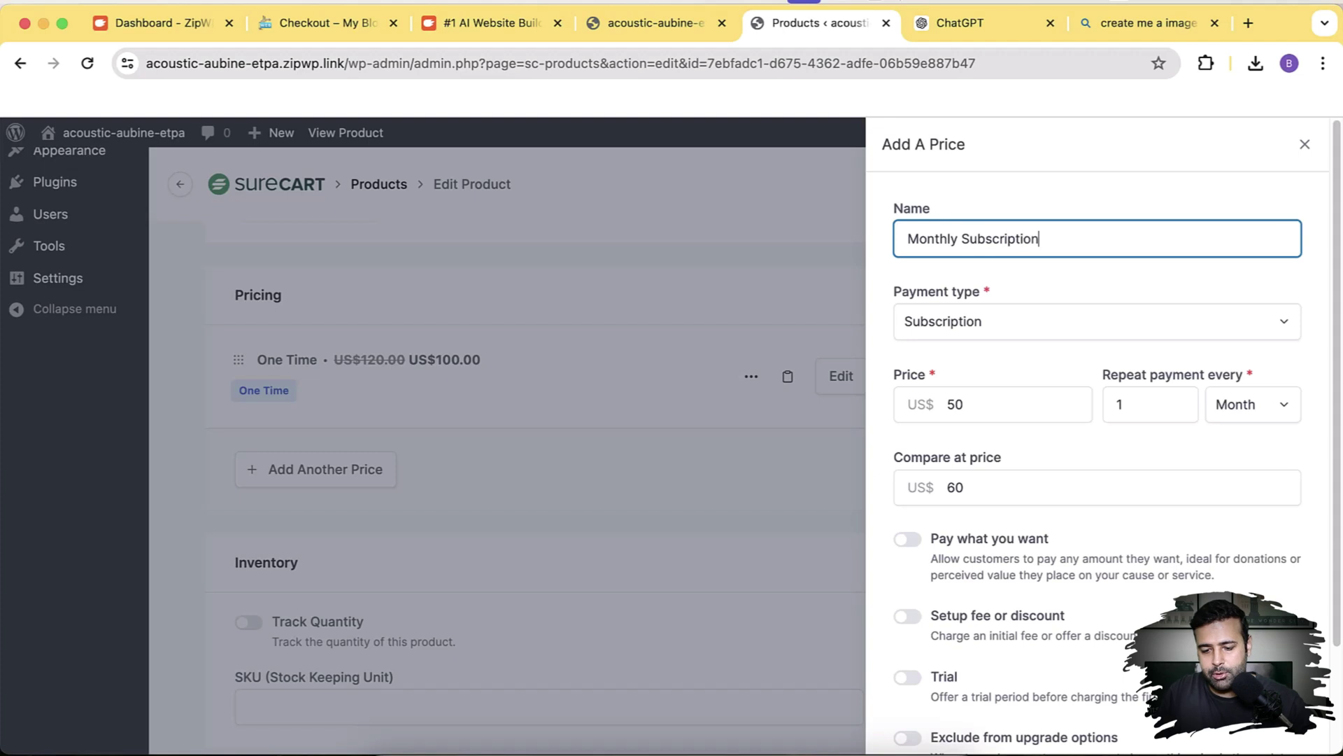
scroll(1020, 280, down, 3)
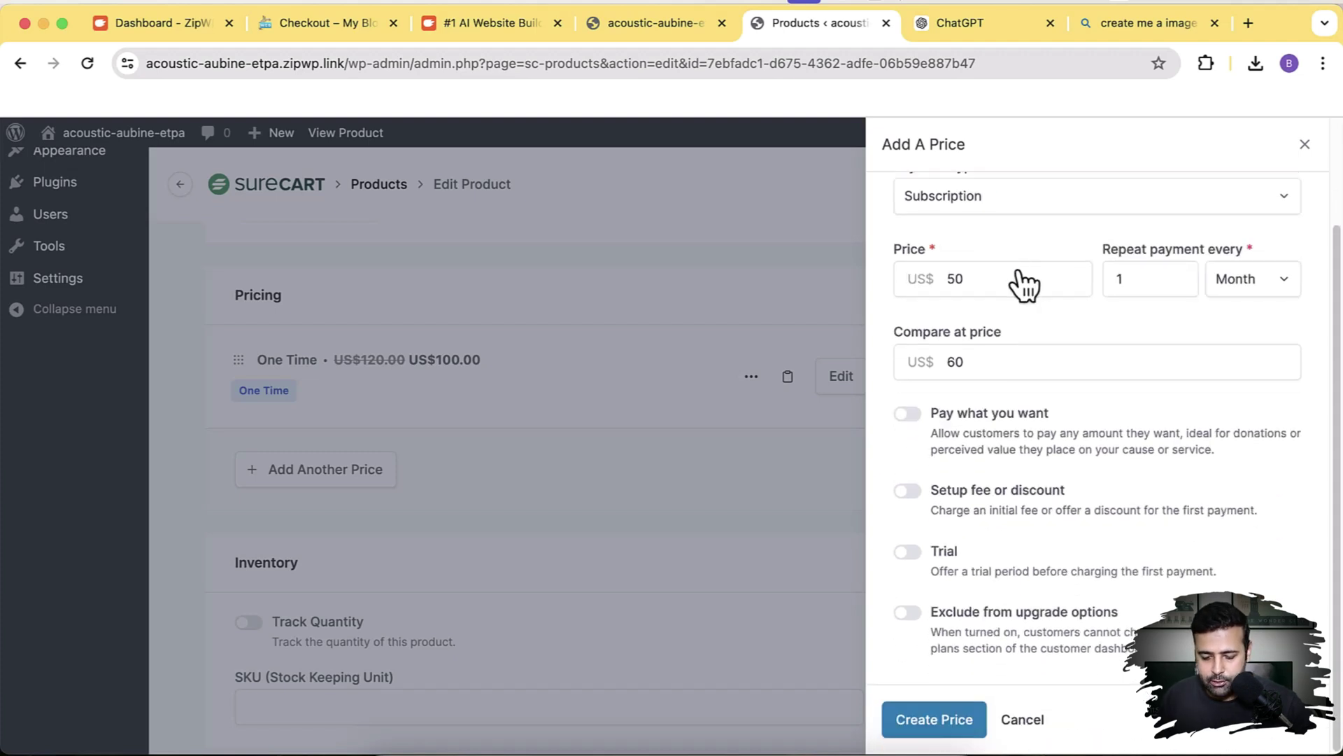
click(941, 731)
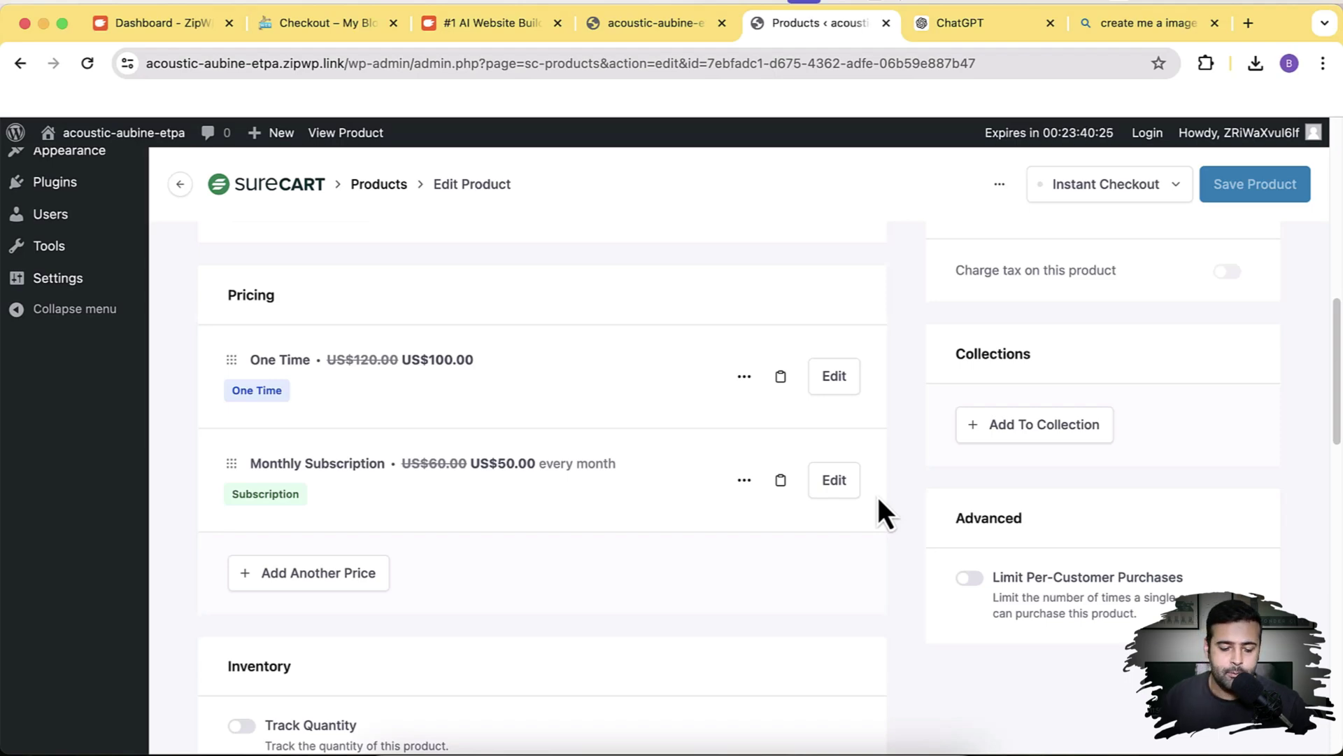
- Start another Subscription price and set its payment to repeat every 1 year
click(337, 588)
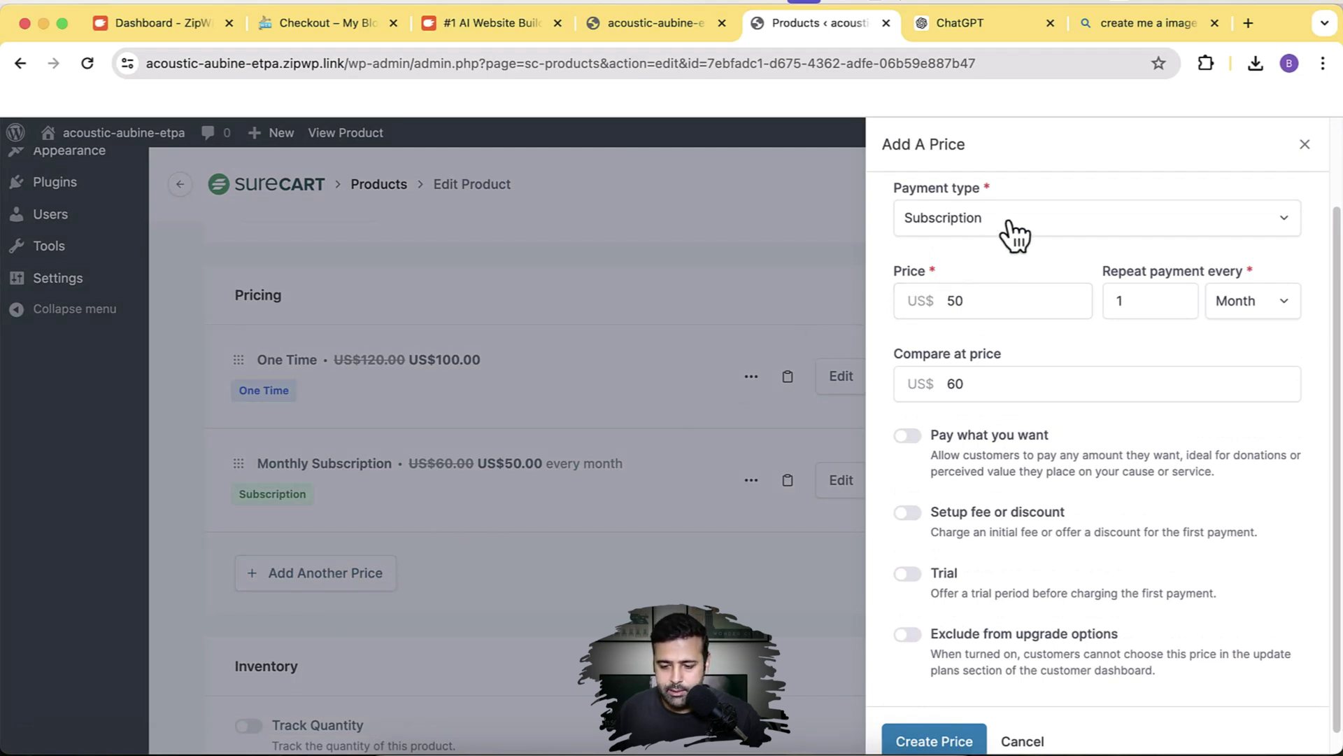
drag(1104, 275, 1188, 275)
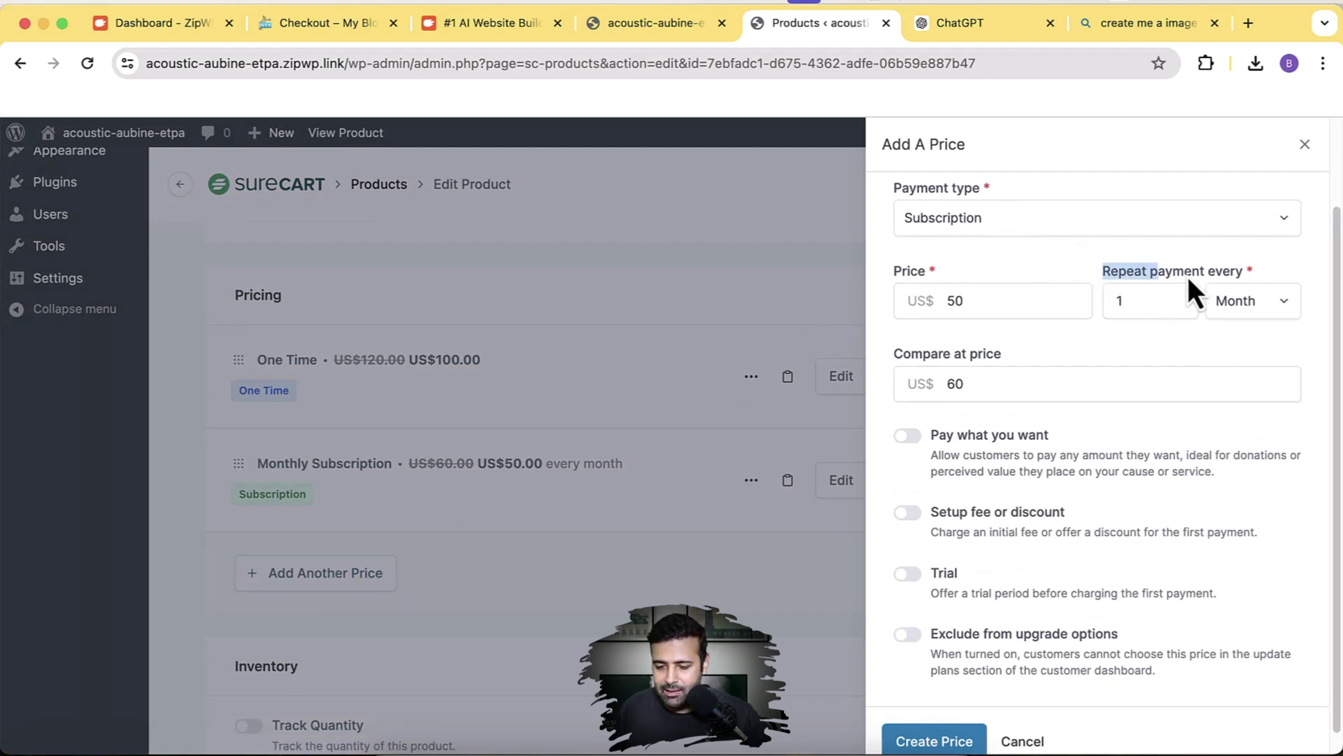
click(1163, 300)
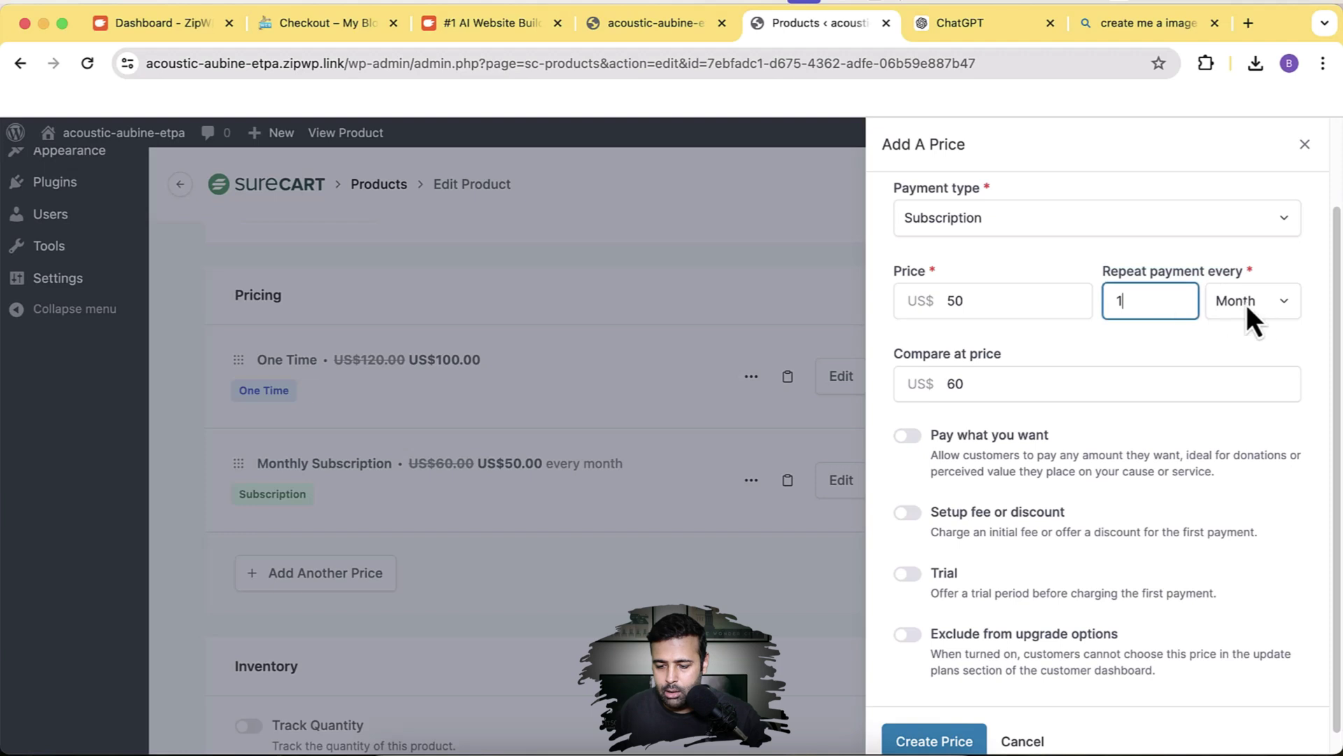
click(1256, 308)
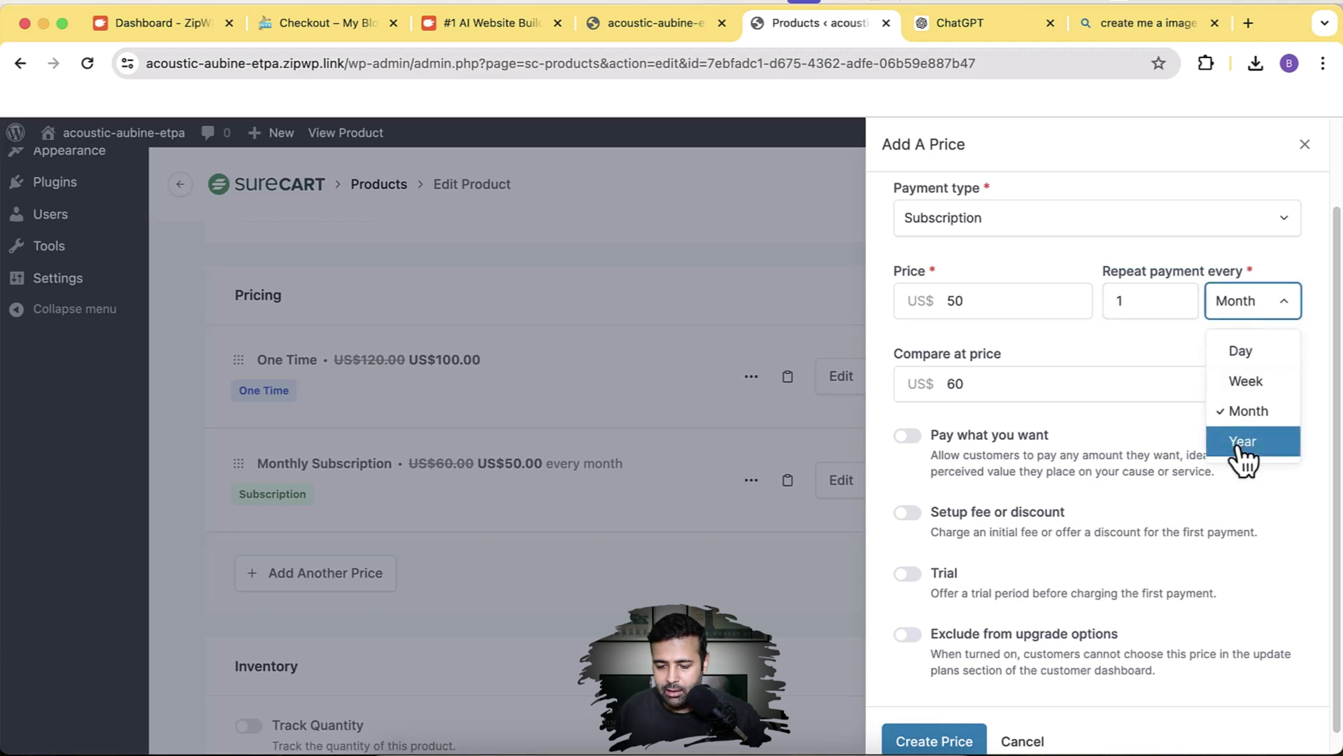
click(1243, 442)
click(1281, 307)
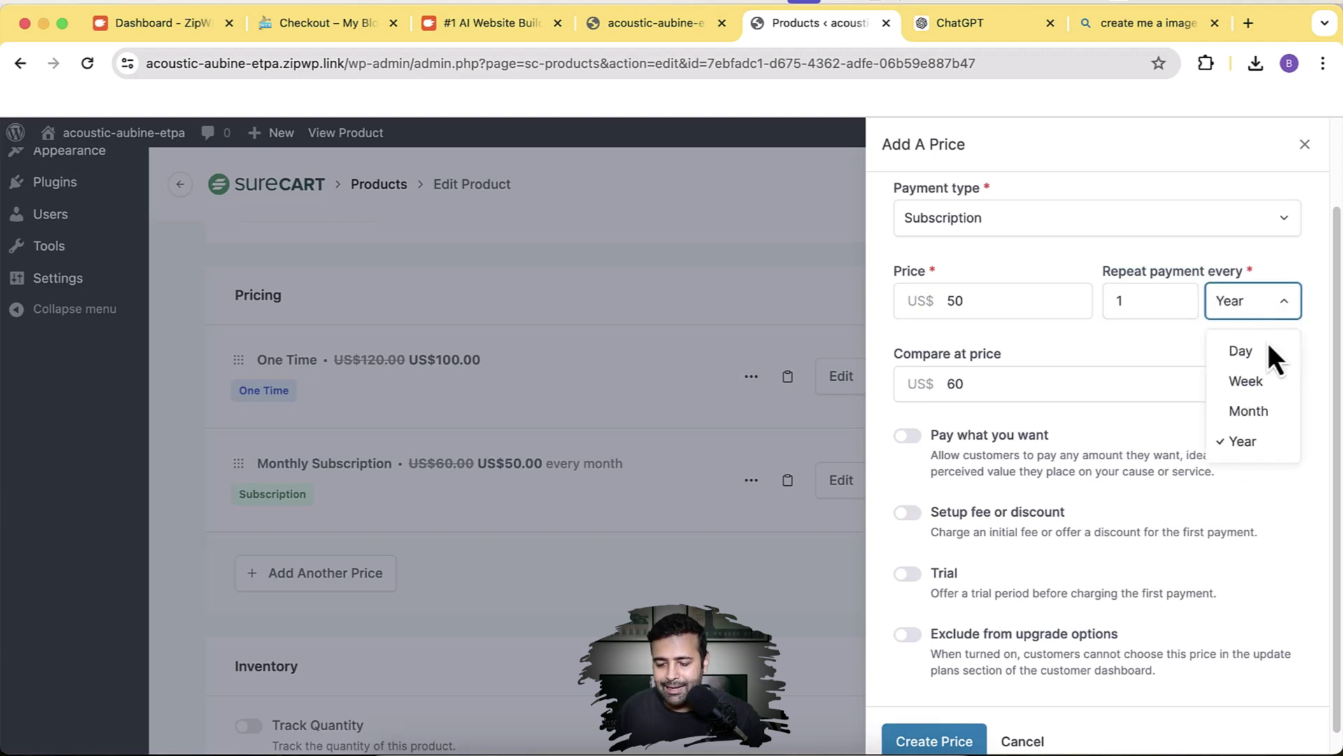
key(Down)
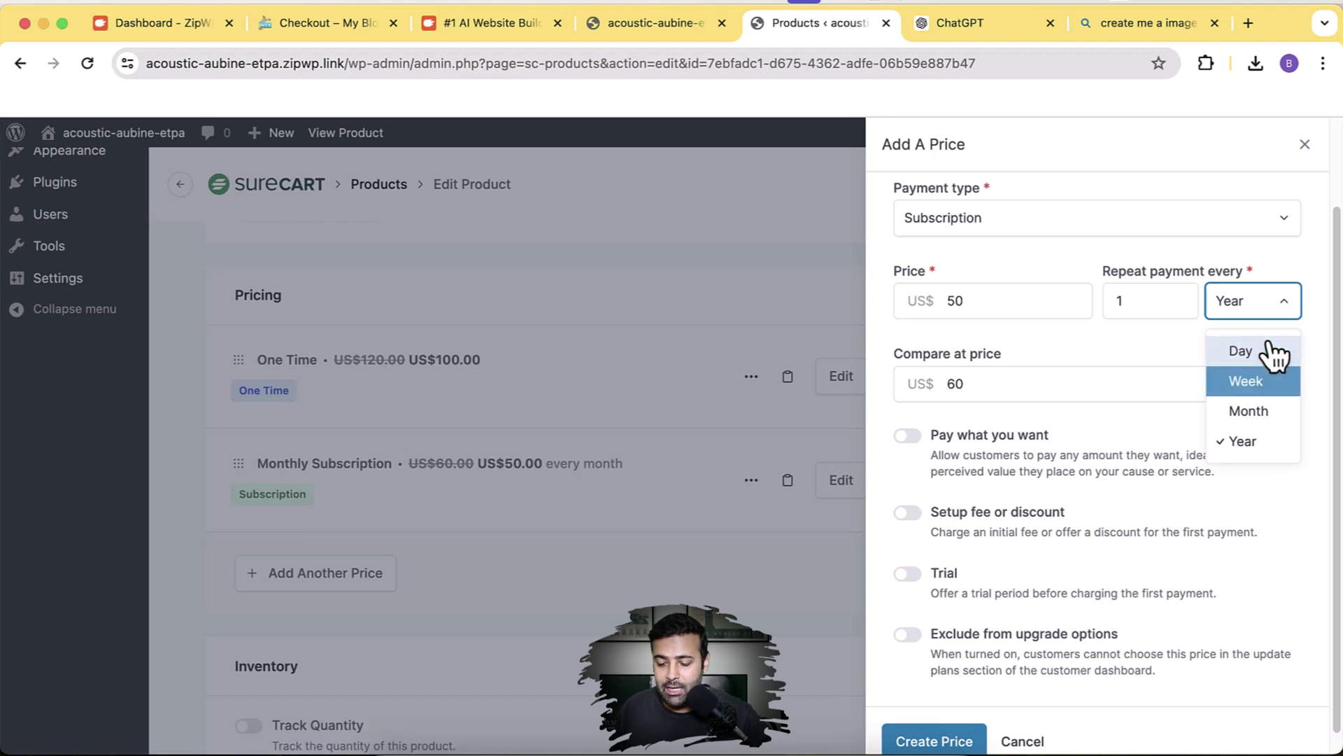
click(1259, 442)
- Set the yearly subscription's price to US$500 and its compare-at price to US$600
double_click(989, 300)
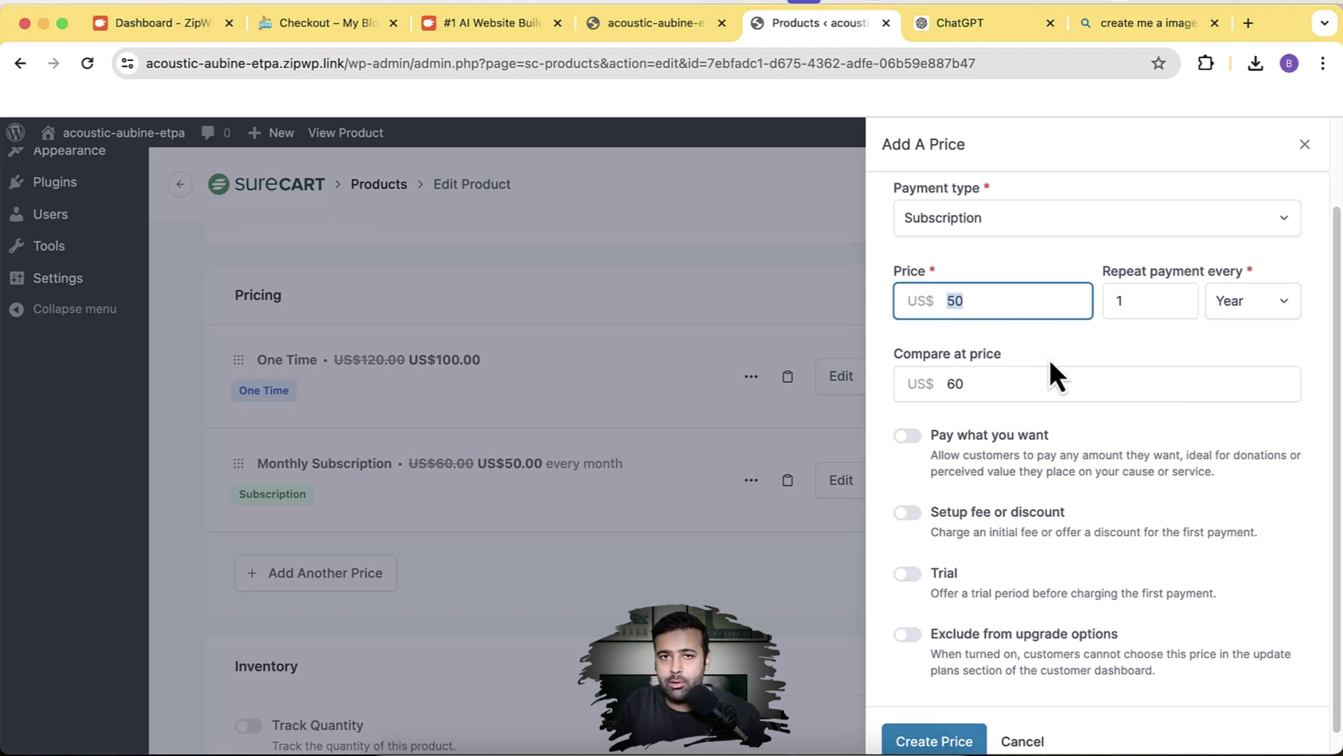
text(500)
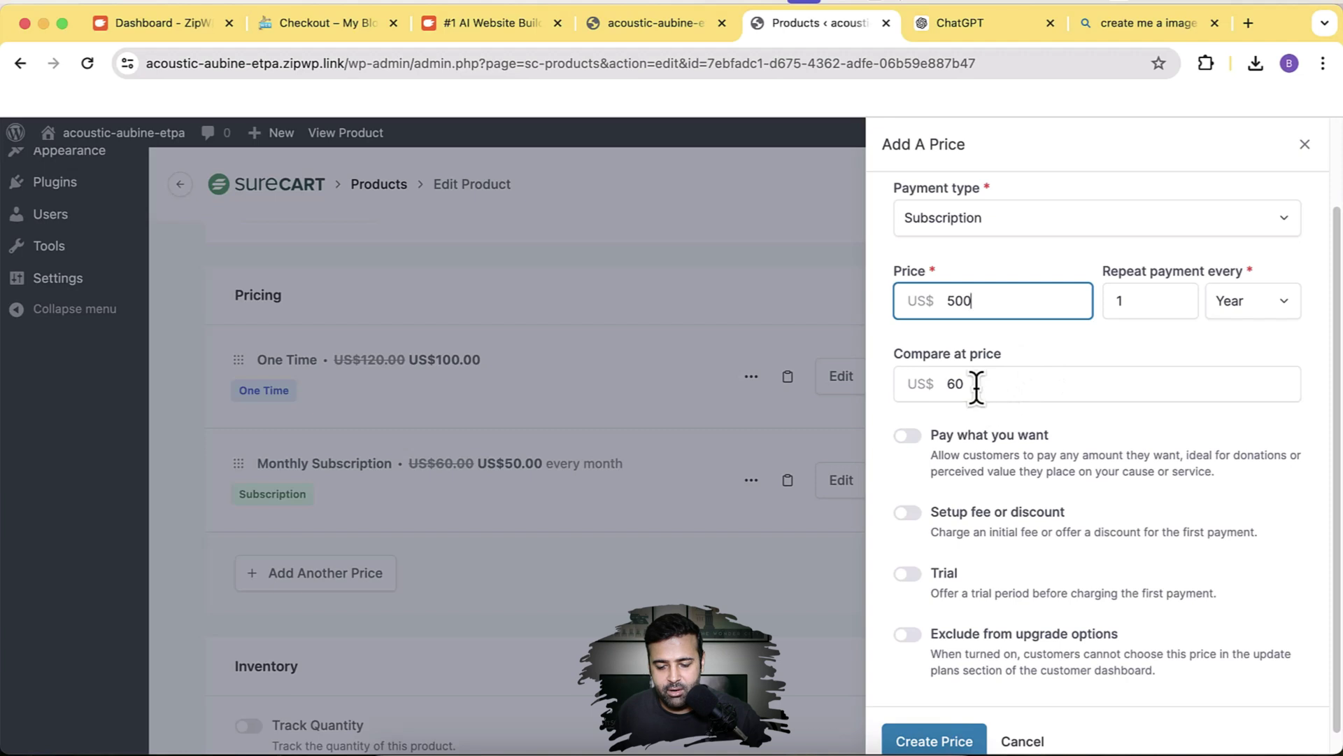
drag(975, 383, 940, 385)
text(600)
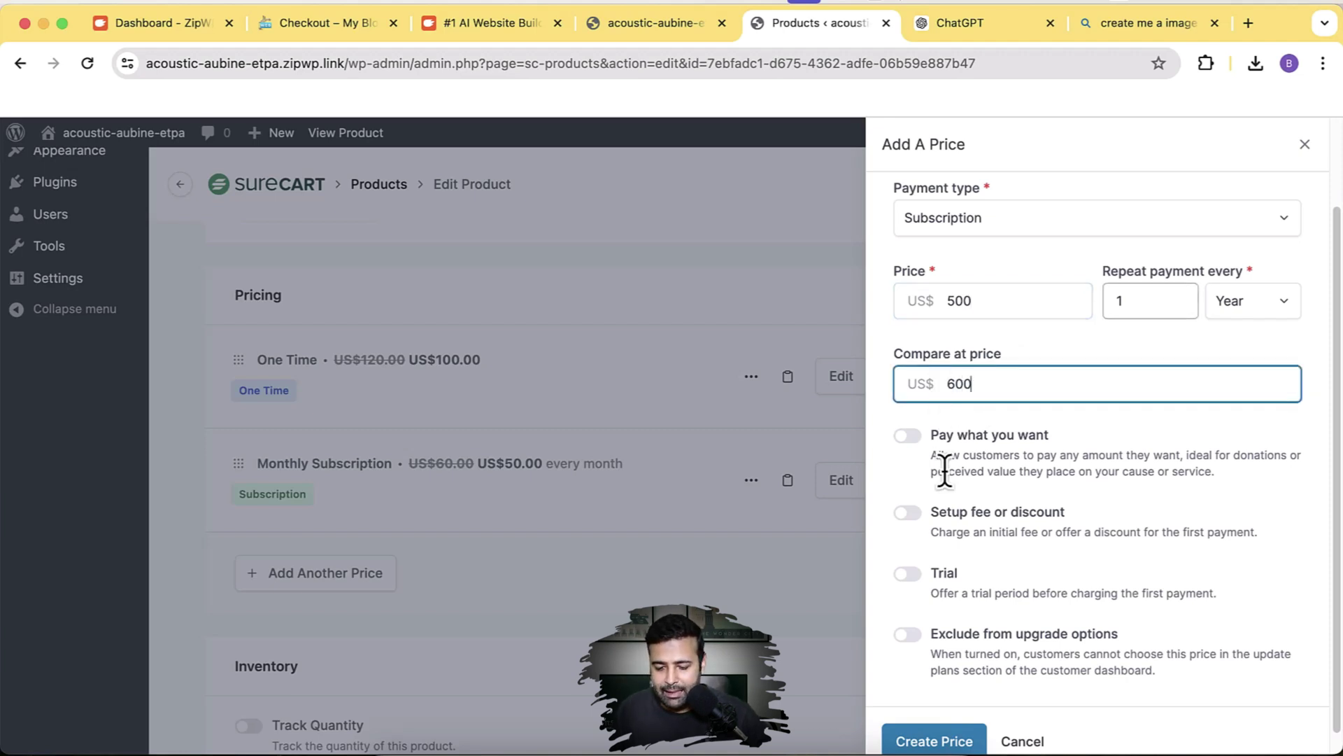
- Enable the trial for the yearly subscription price, keeping the trial period at 15 days
scroll(951, 532, down, 1)
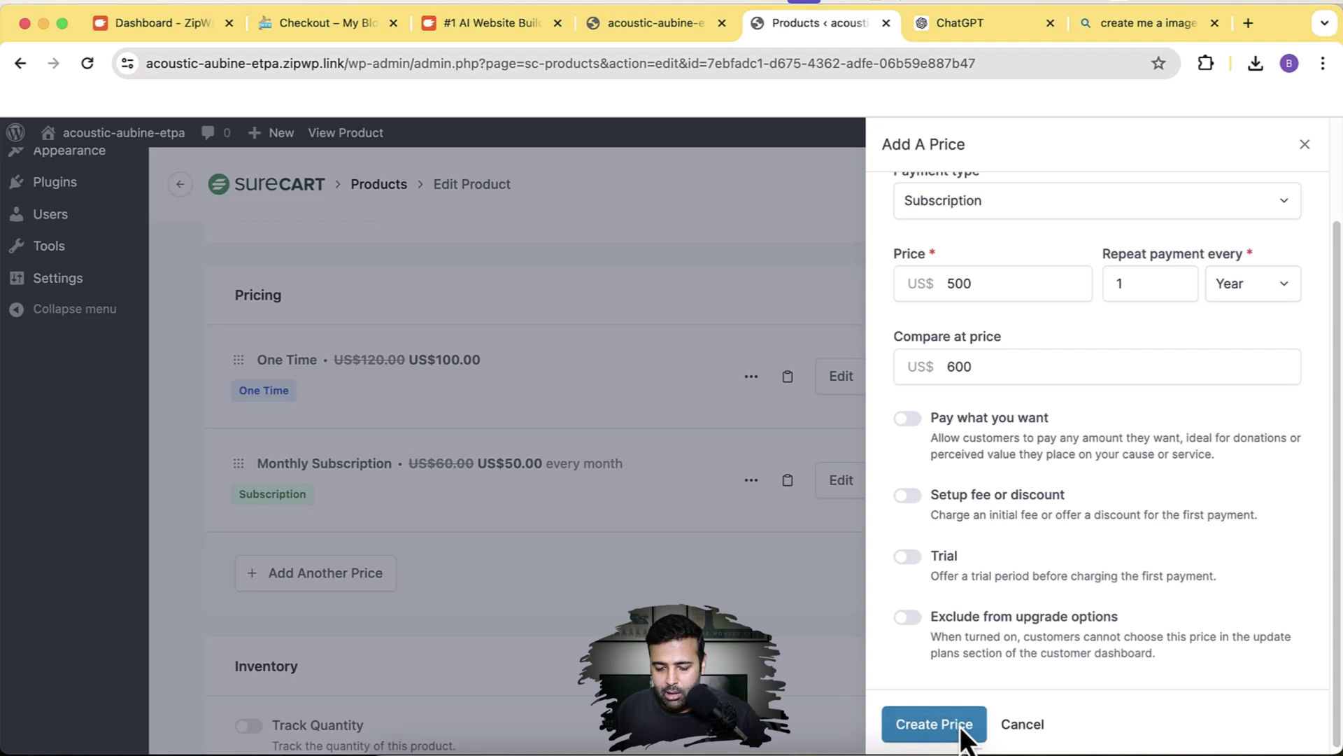
click(957, 580)
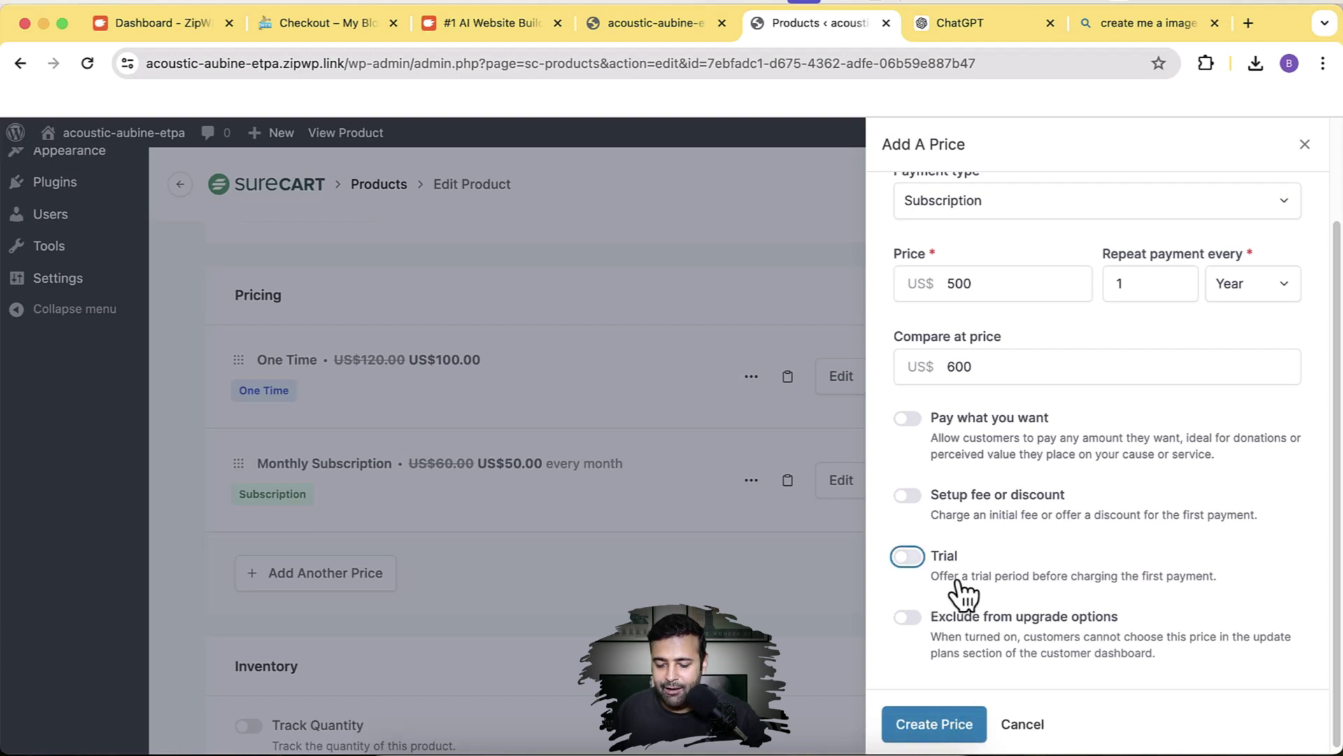
click(1189, 594)
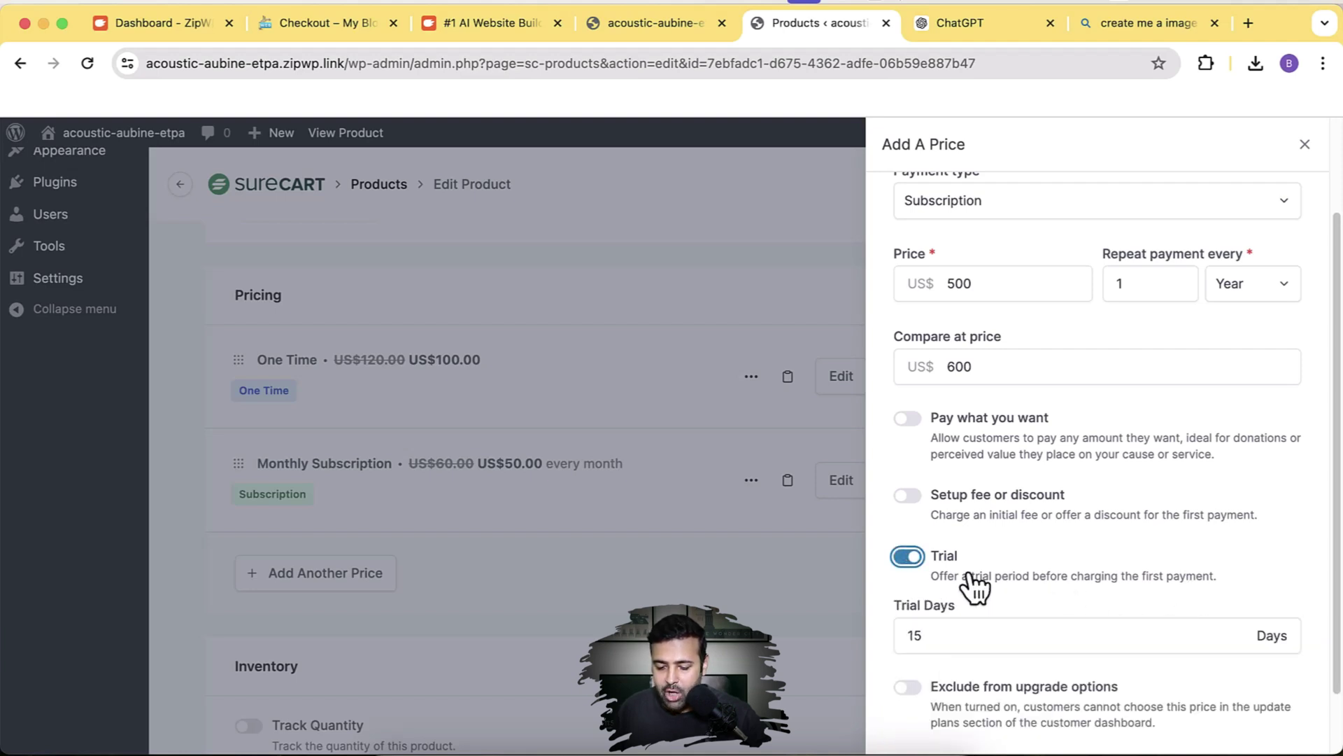
scroll(1259, 462, down, 1)
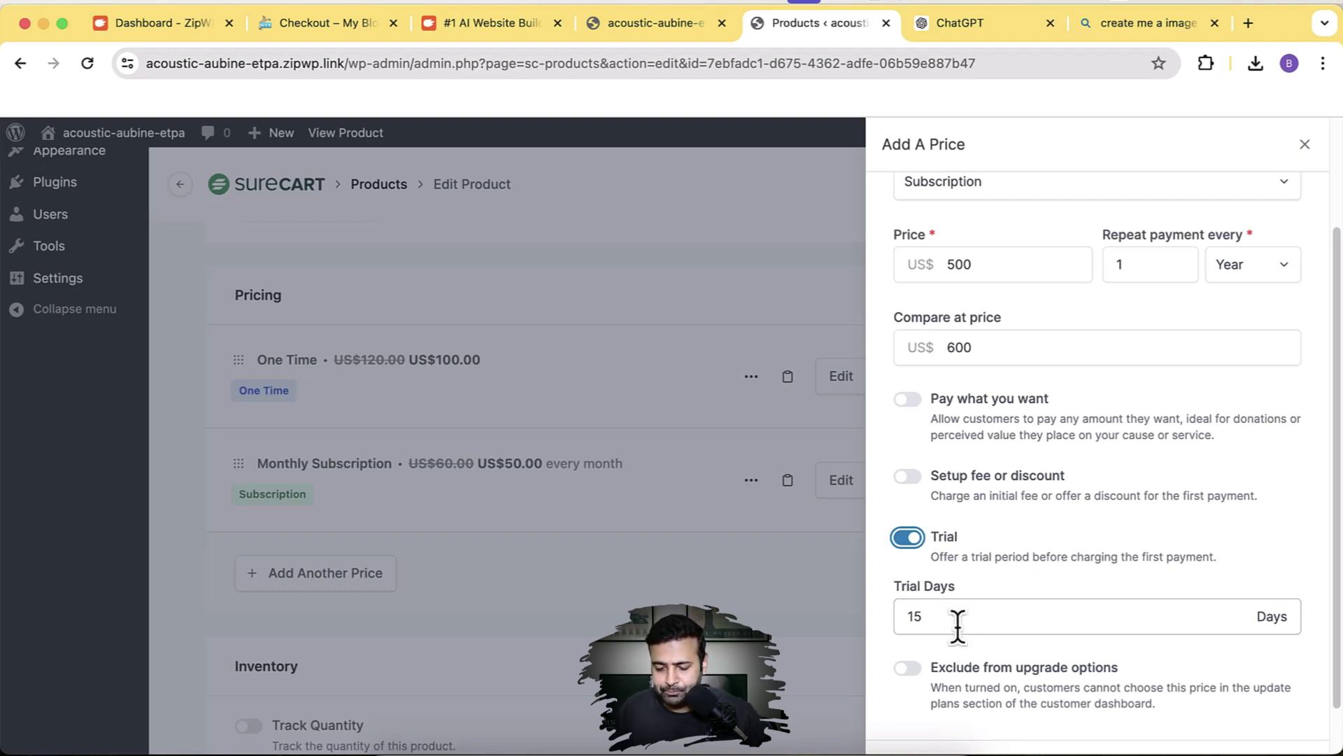
scroll(962, 602, down, 1)
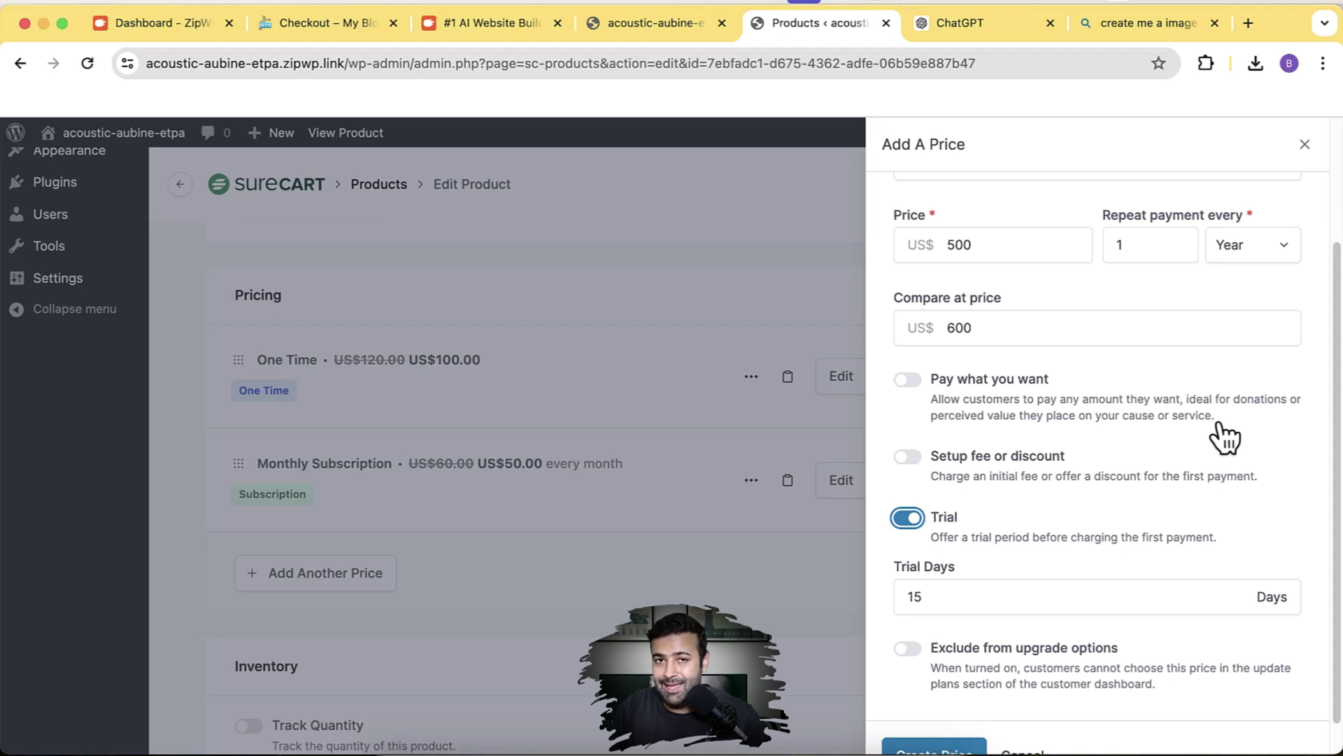
- Turn on Pay what you want to inspect its minimum and maximum price settings, and turn it back off
click(909, 382)
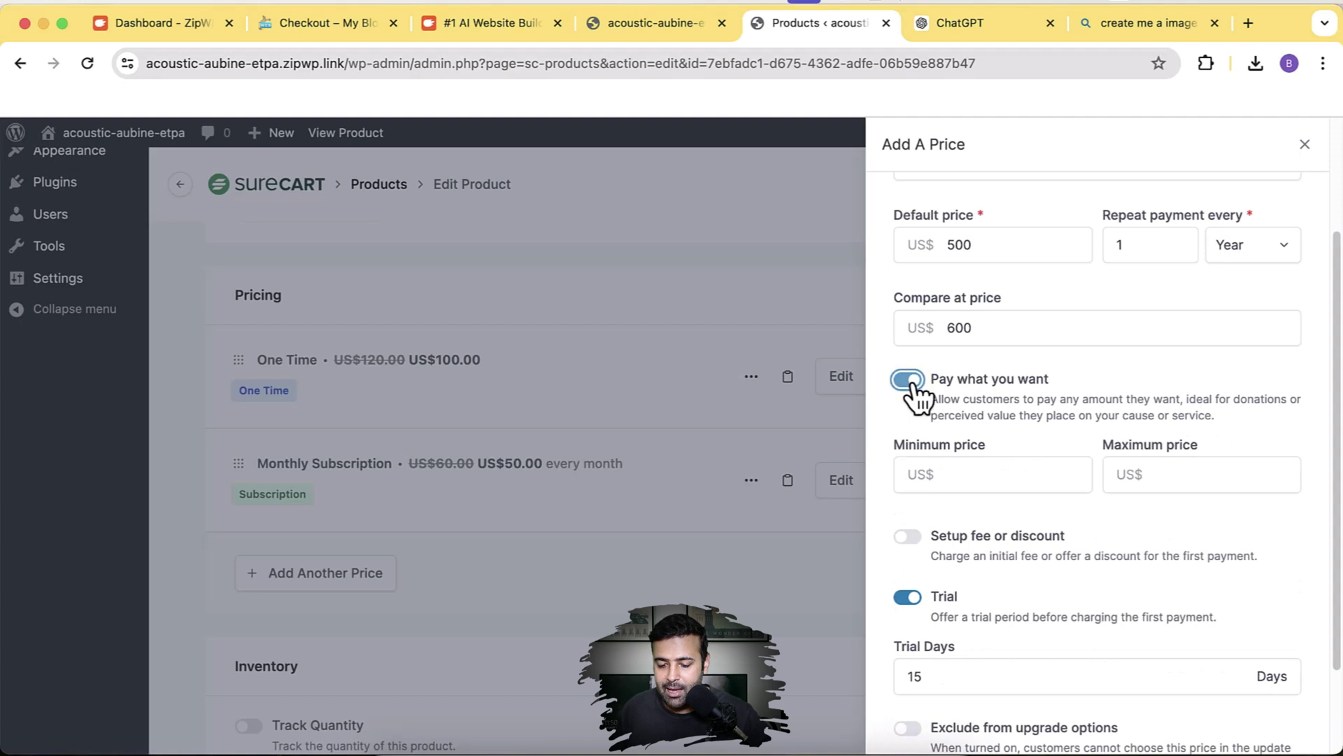
click(1106, 473)
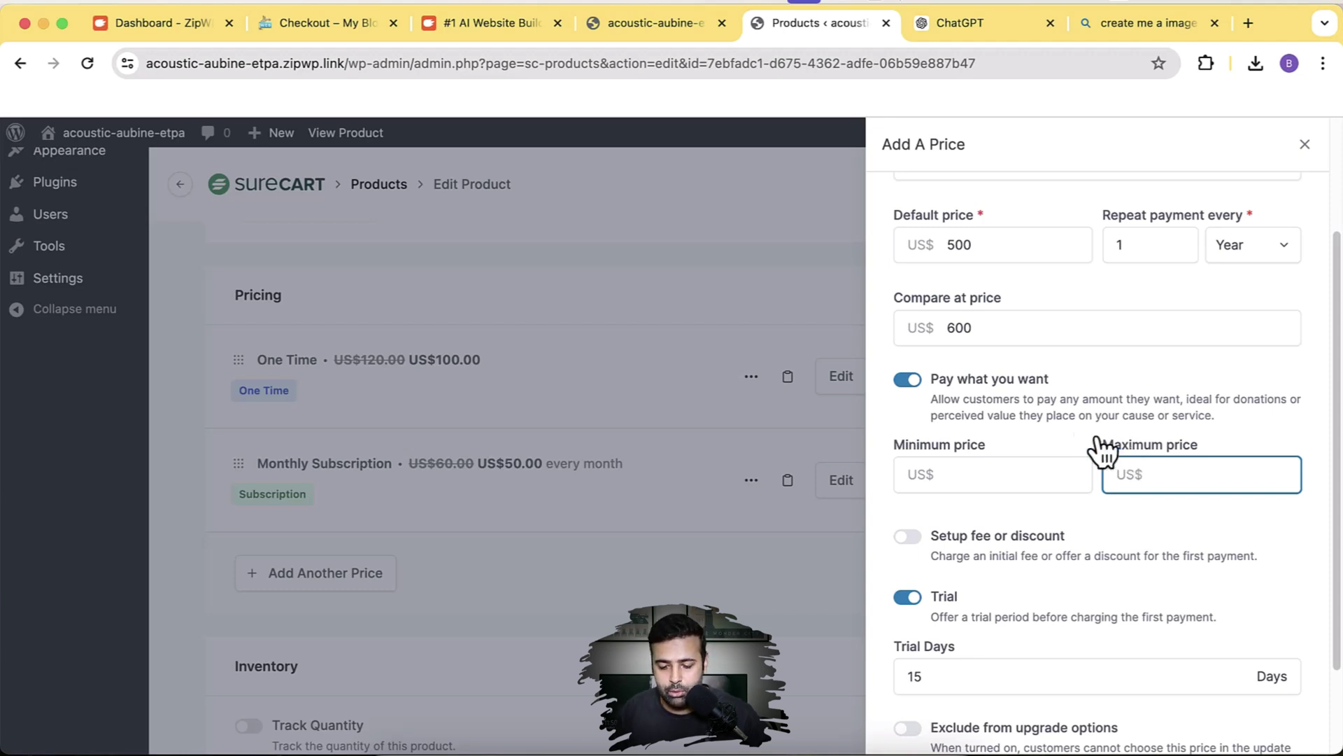
click(908, 380)
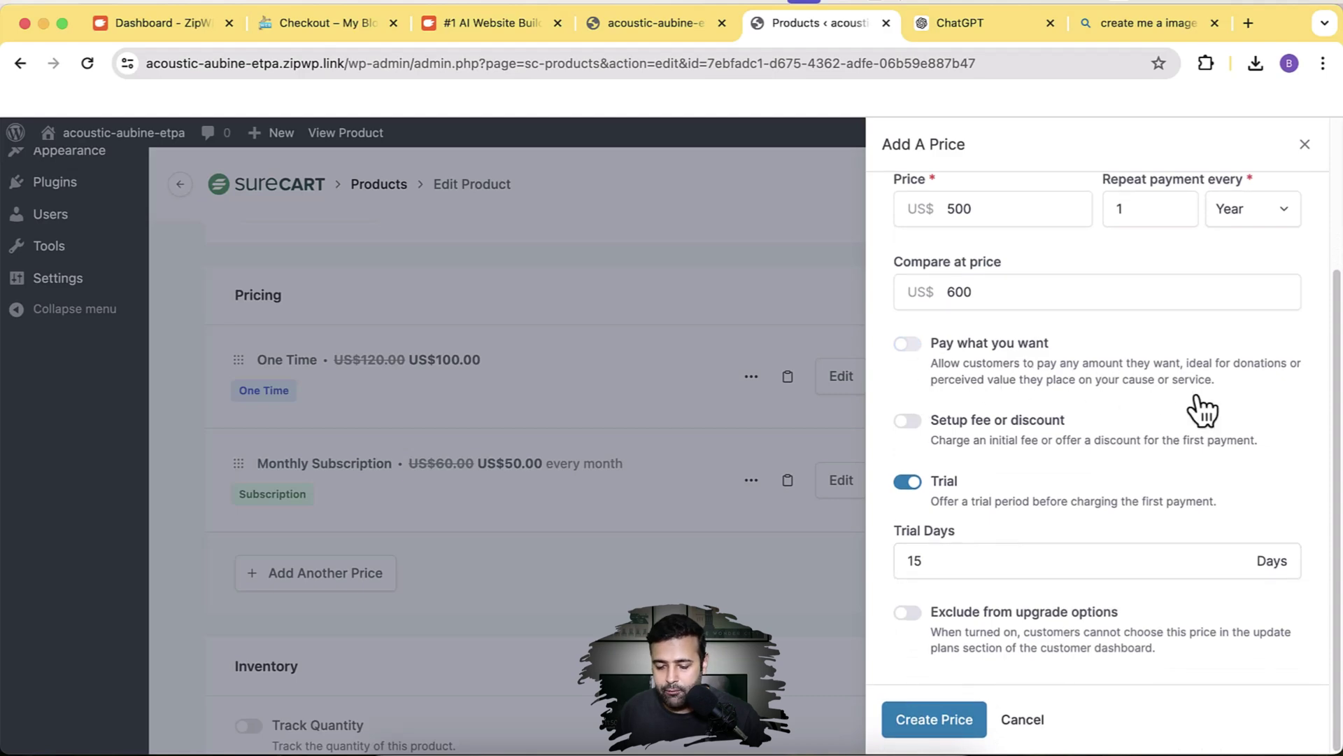
- Create the yearly subscription price and check it in the product's pricing section
click(935, 721)
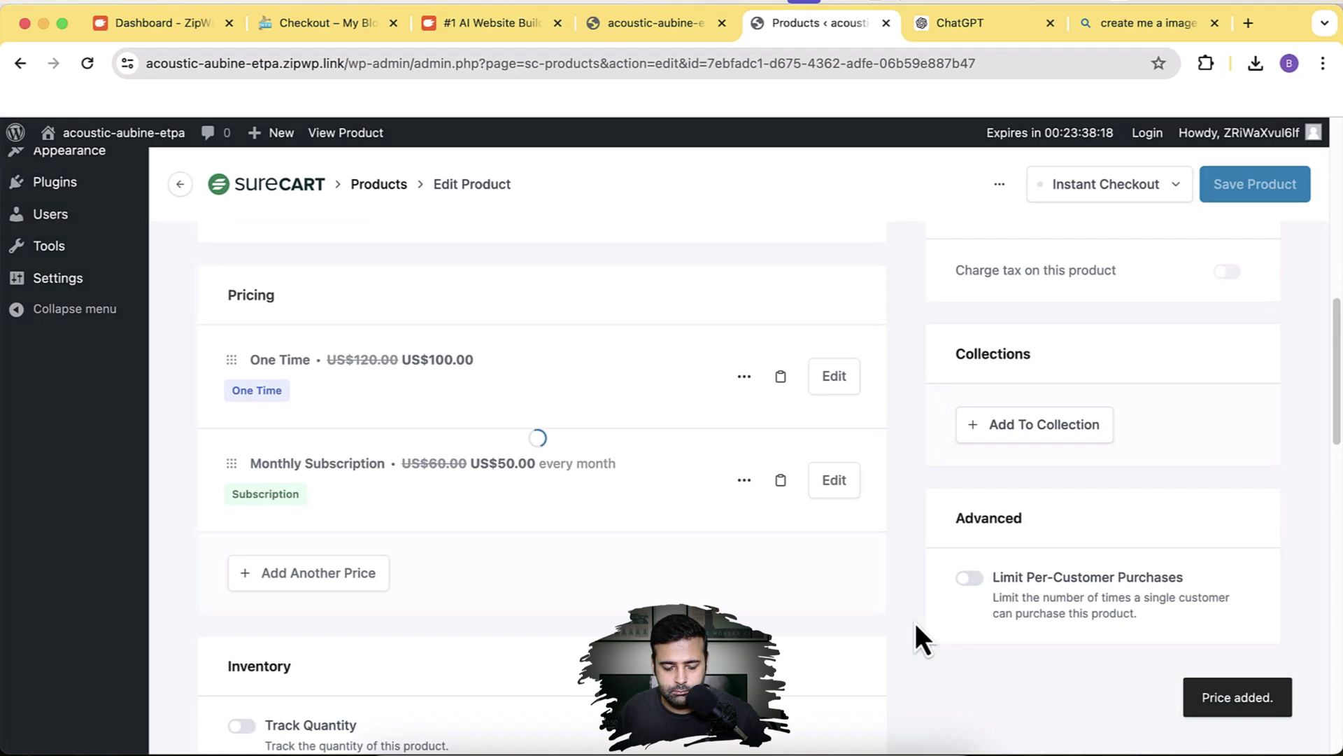
scroll(915, 623, down, 1)
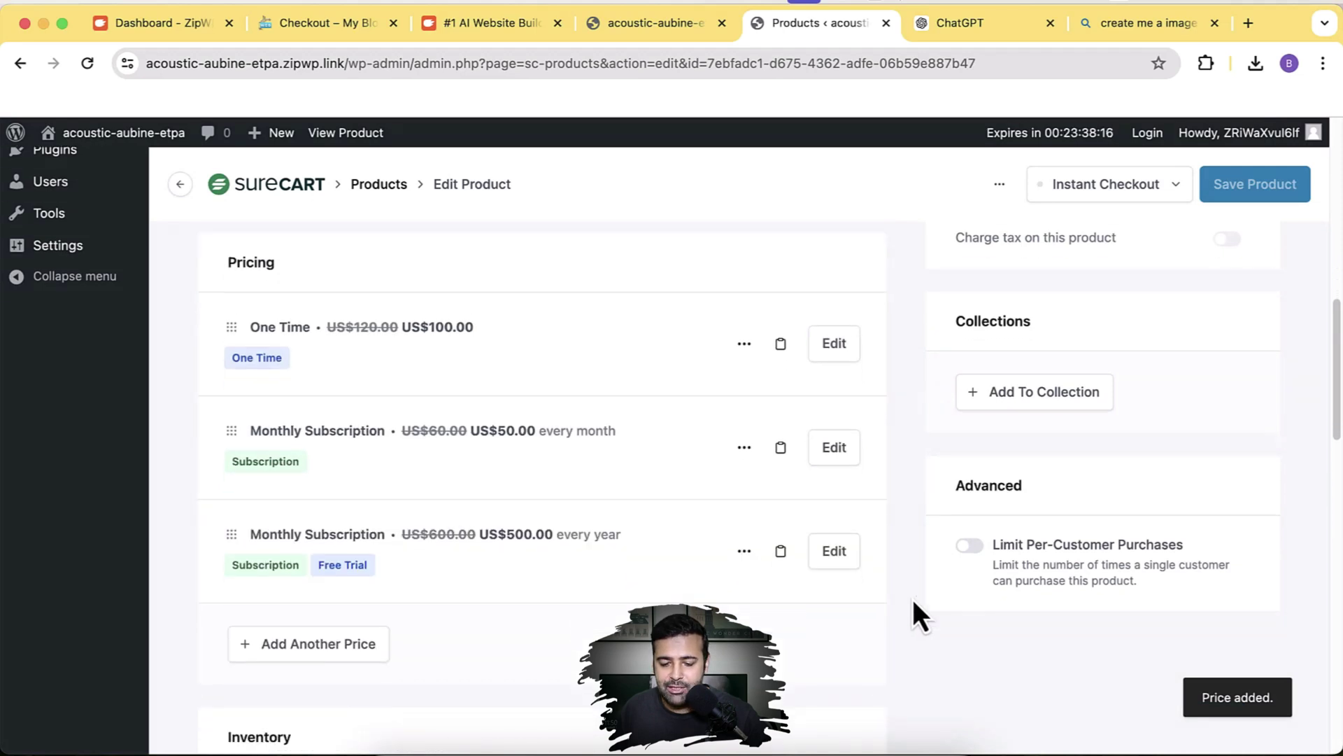
- Review the product's Inventory, Variants and Integrations sections
scroll(895, 419, down, 10)
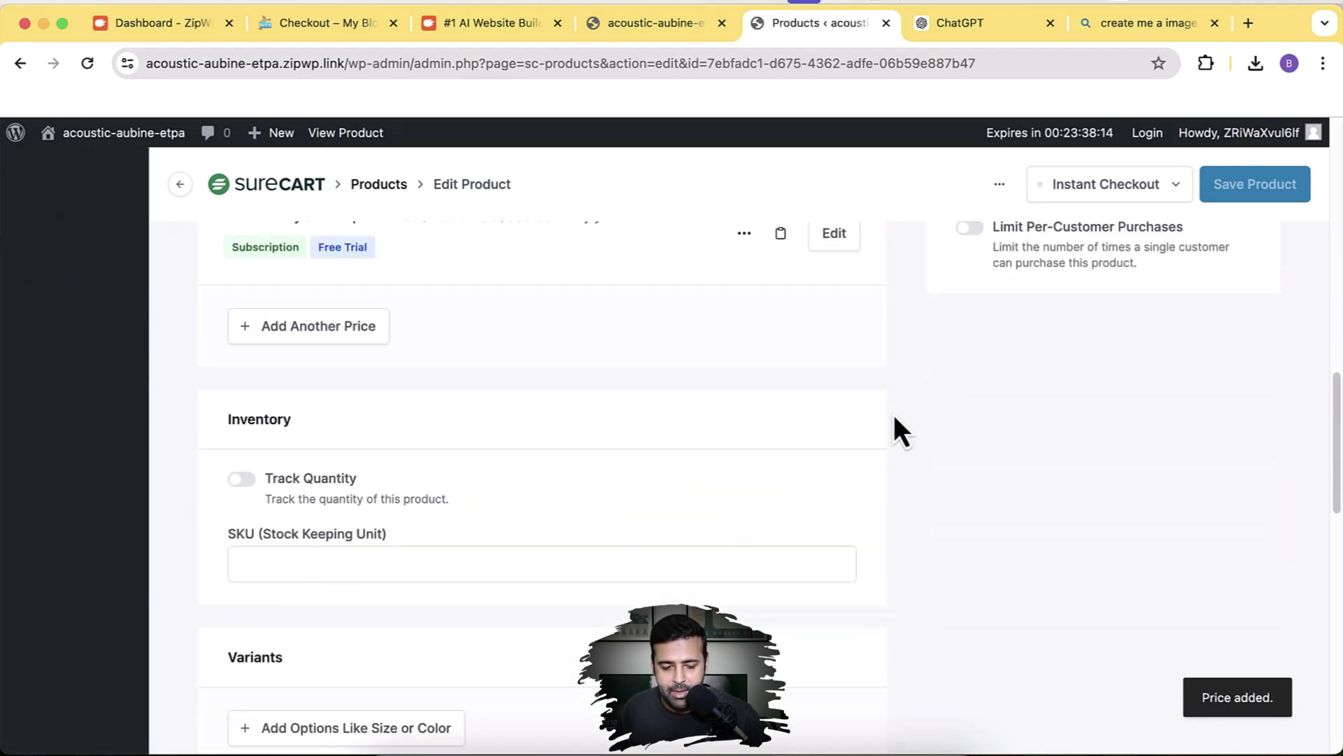
scroll(894, 419, down, 1)
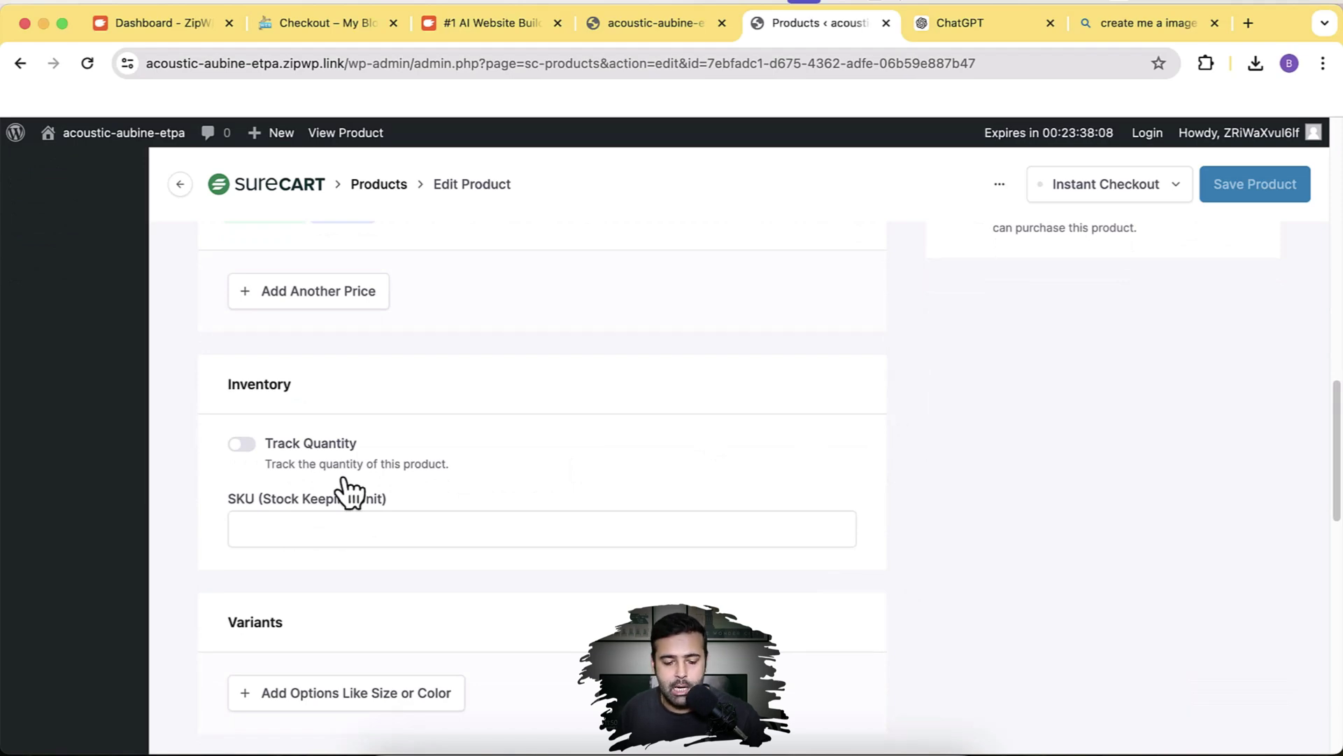
scroll(343, 478, down, 4)
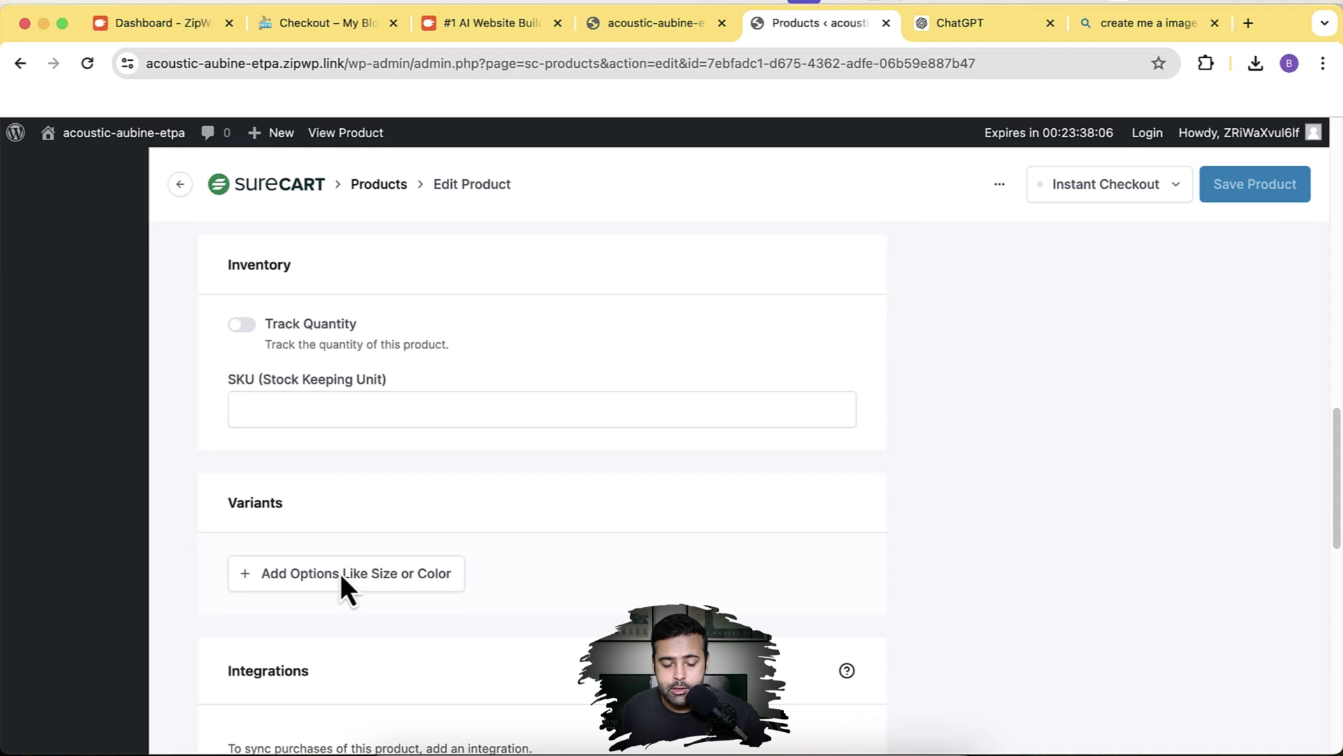
scroll(342, 573, down, 1)
scroll(343, 573, down, 1)
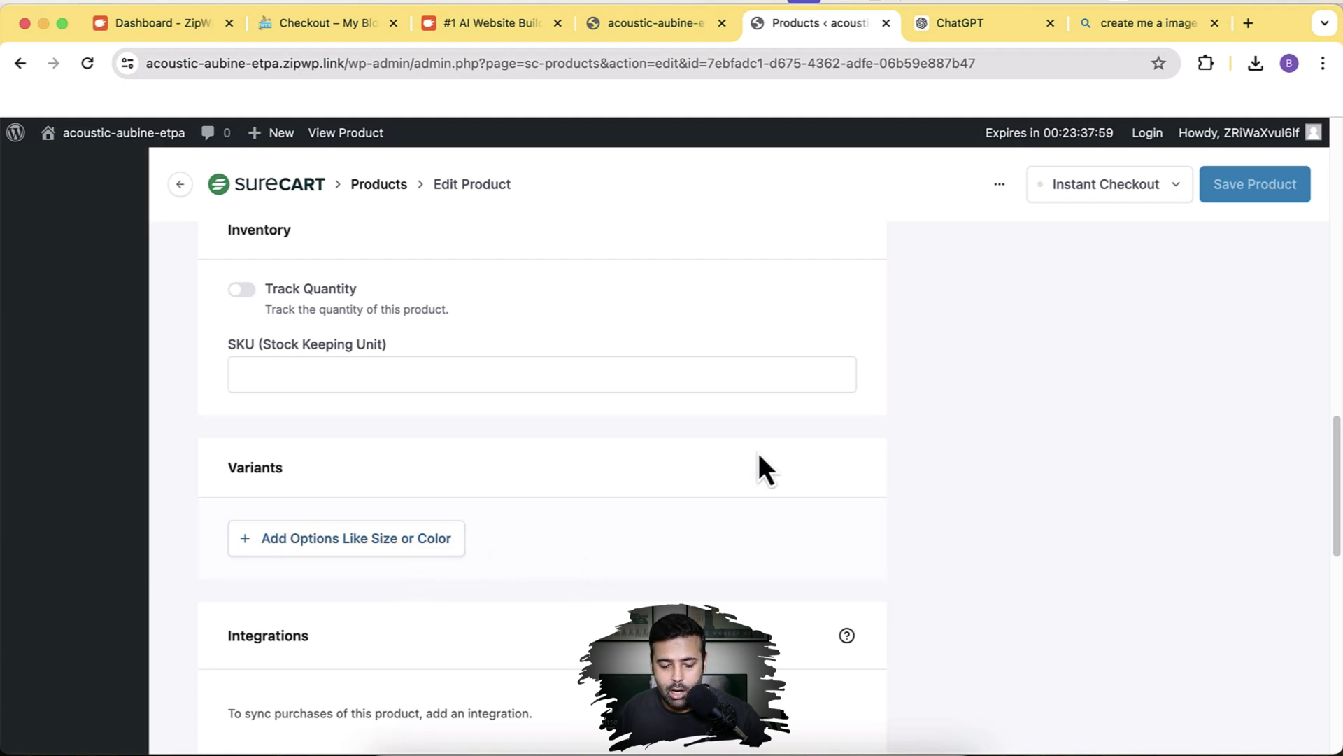
scroll(759, 465, down, 3)
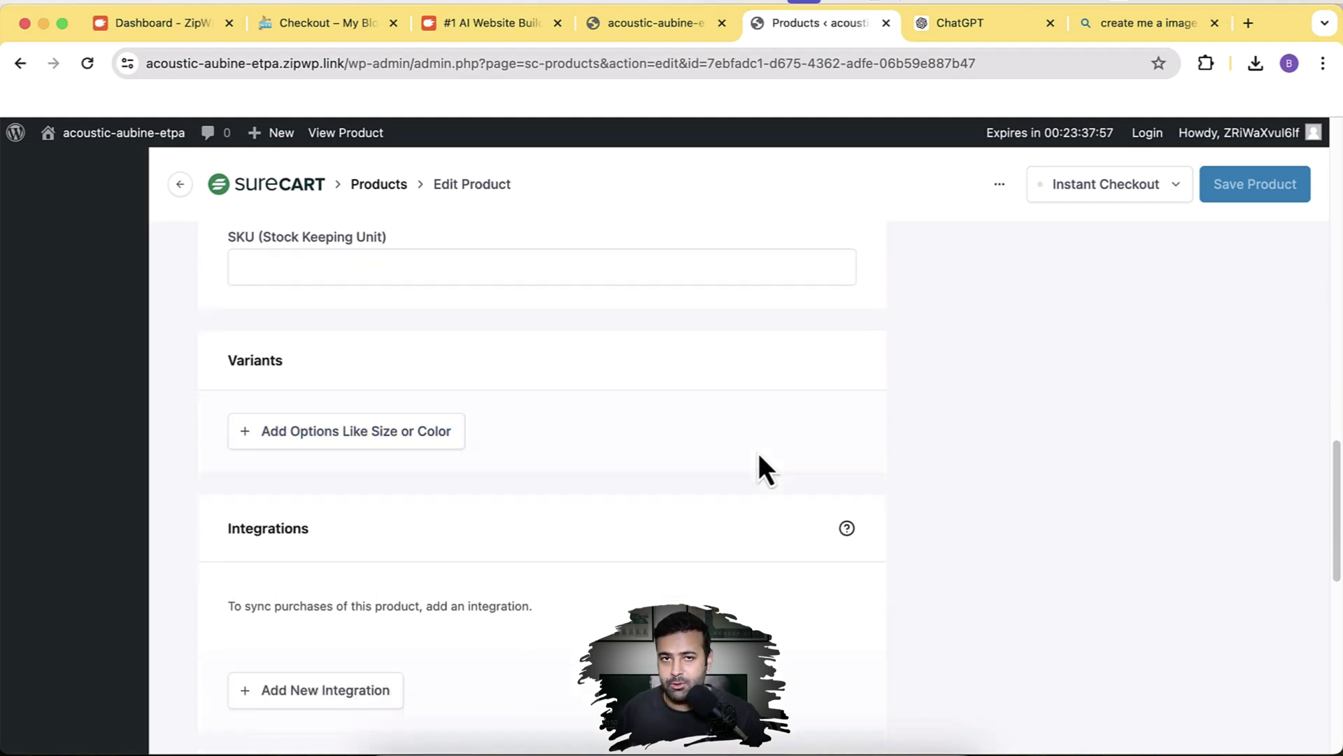
scroll(759, 455, down, 4)
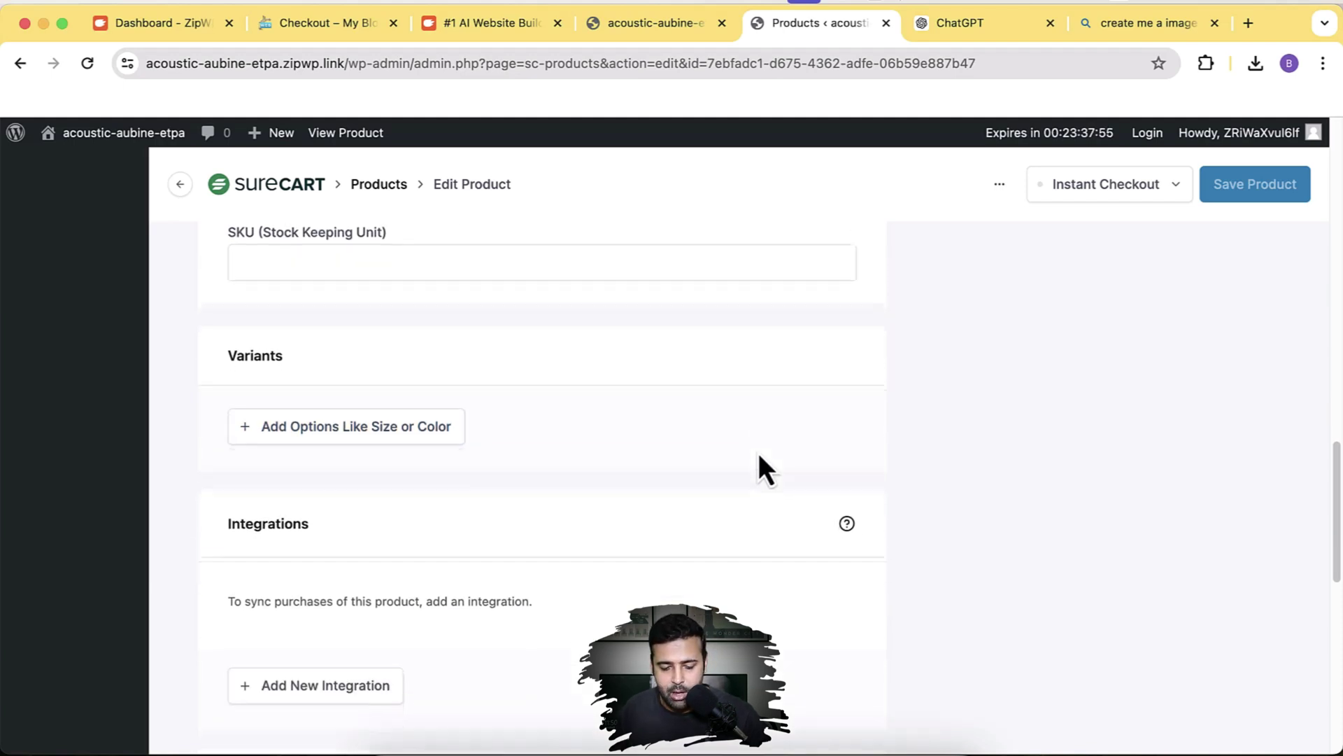
- Review the product's Integrations and Downloads sections and continue to its Licensing section
drag(316, 454, 464, 450)
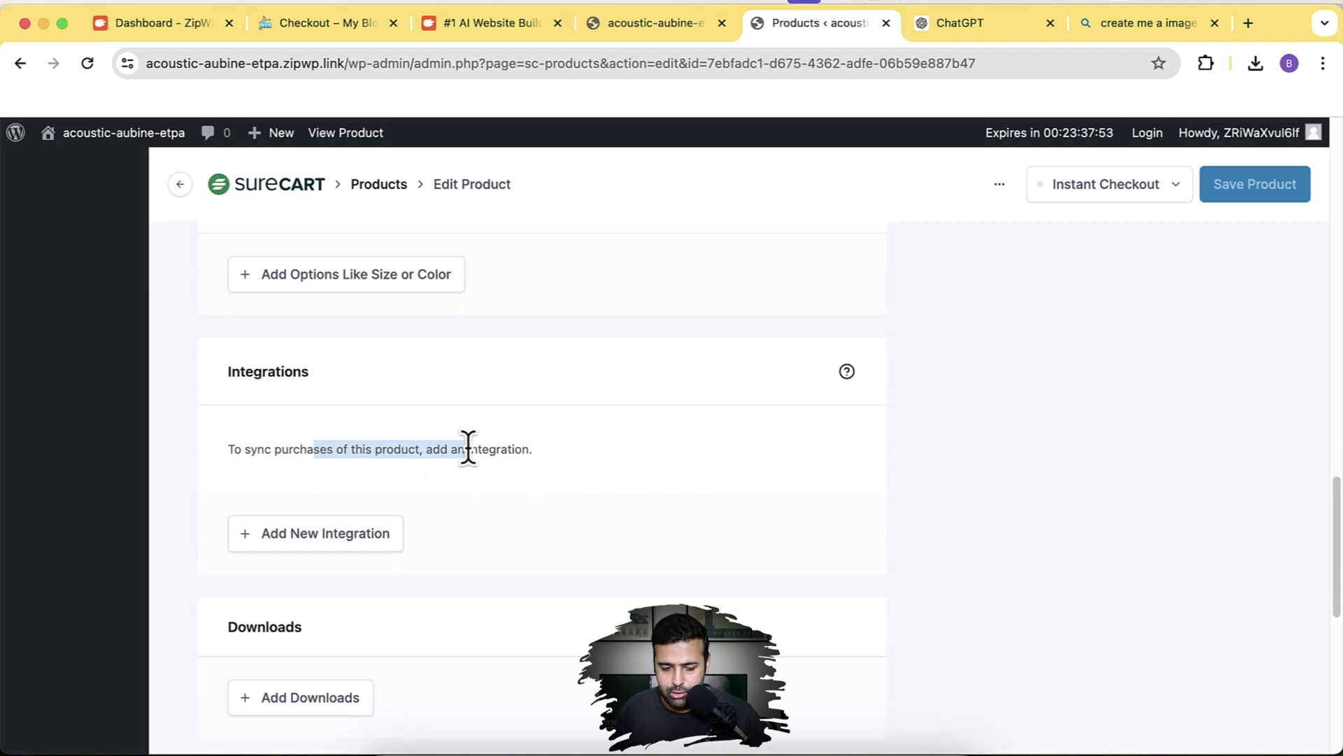
click(476, 451)
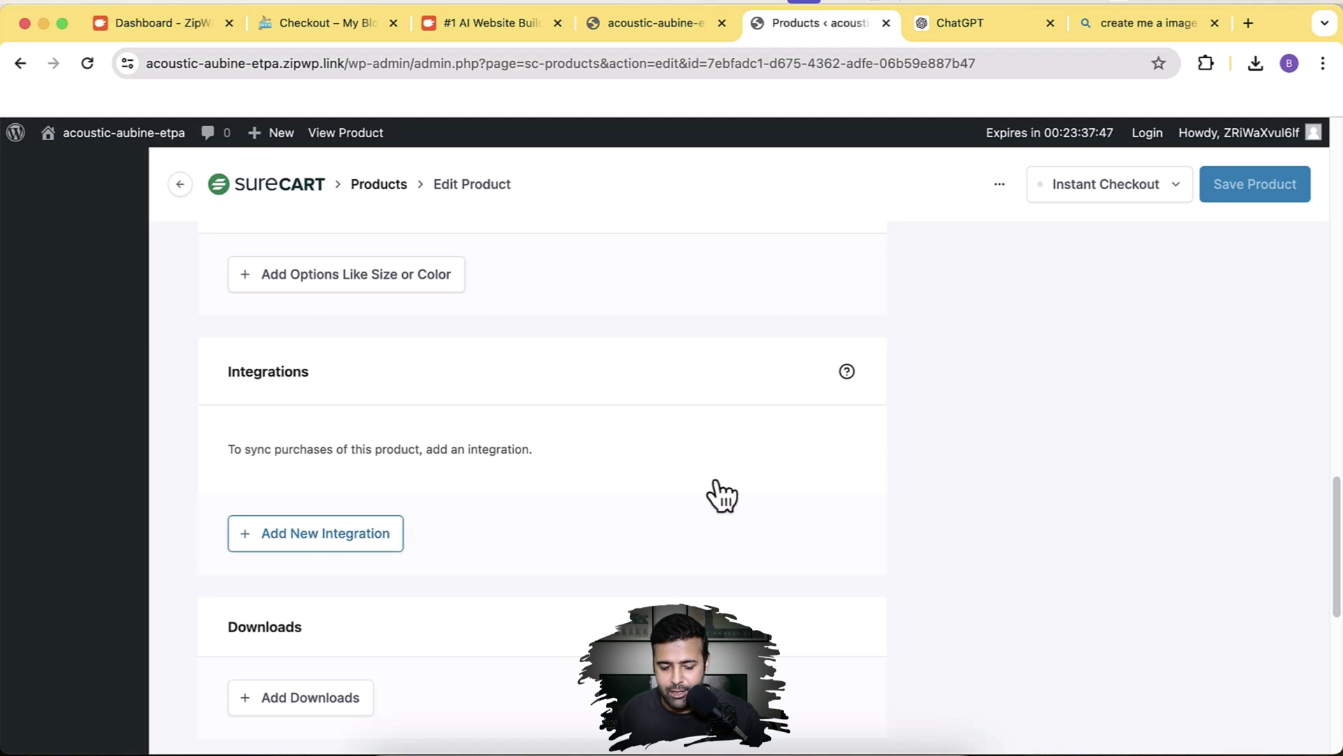
scroll(689, 490, down, 3)
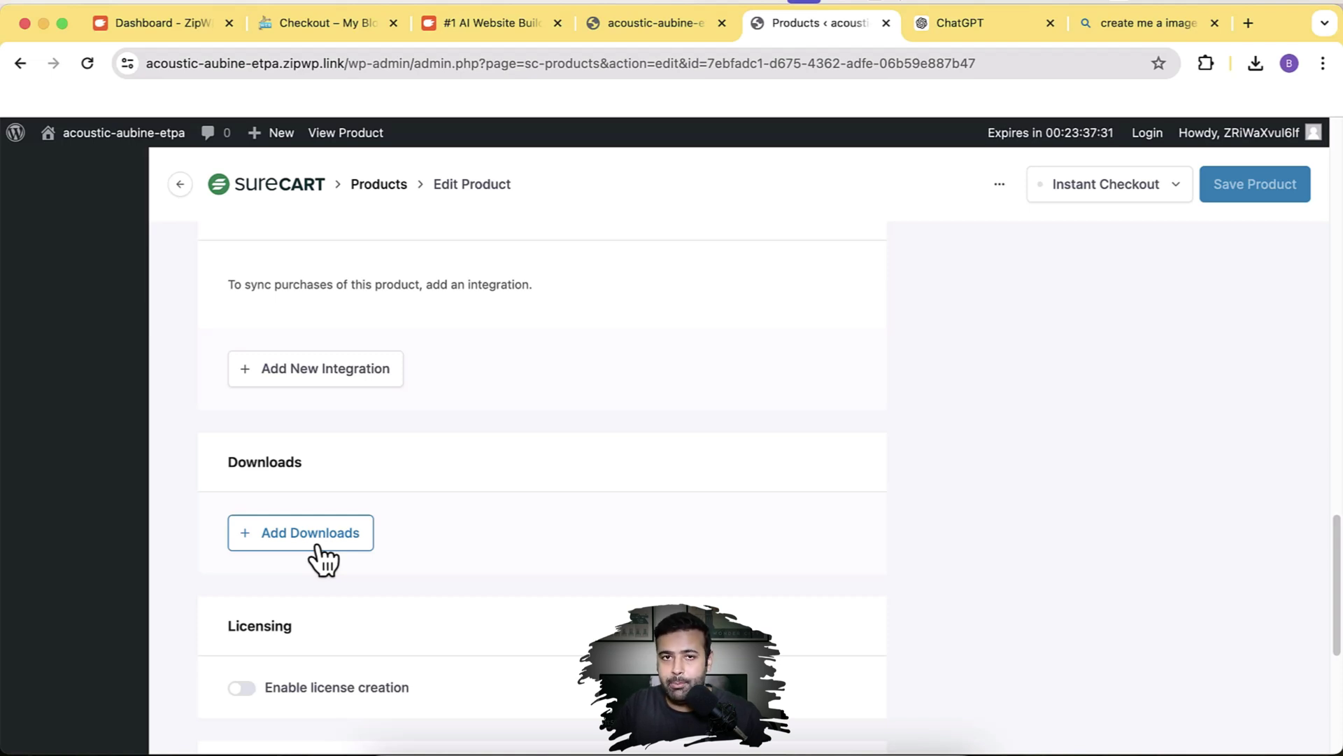
scroll(322, 559, down, 3)
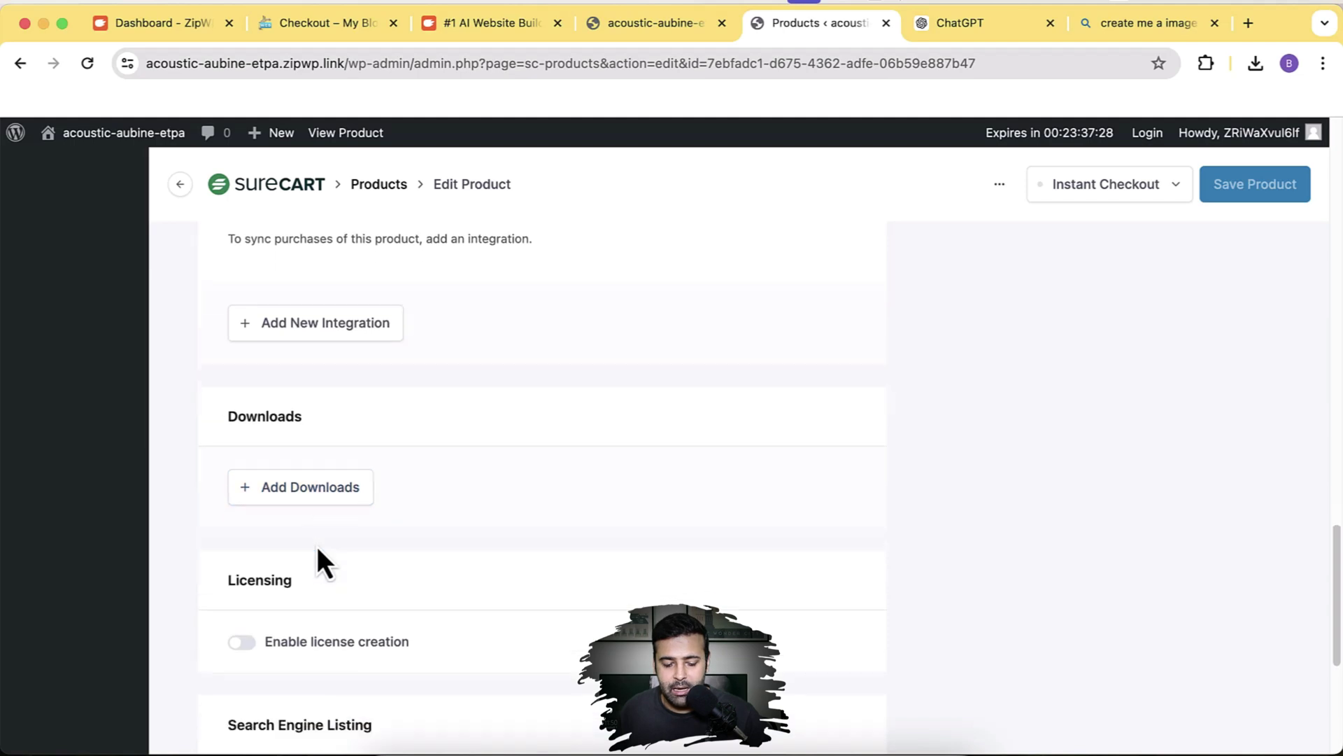
scroll(774, 265, down, 3)
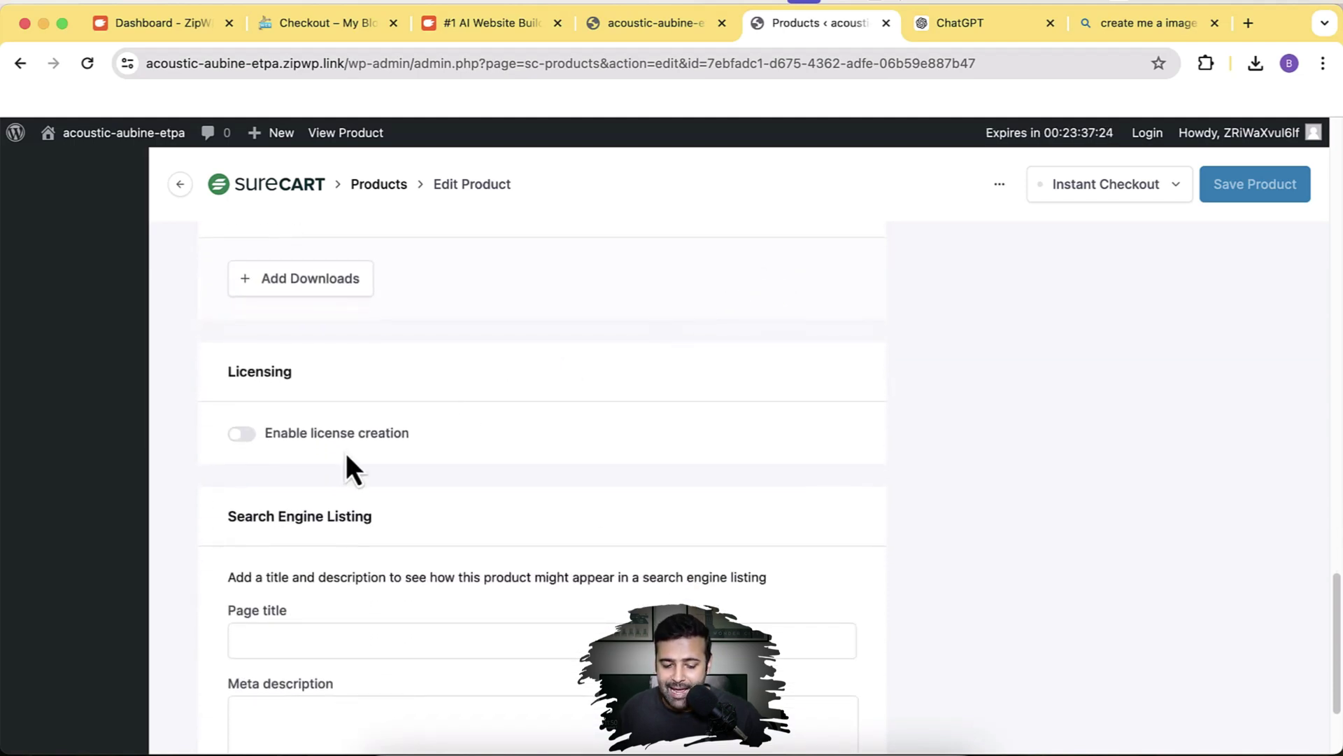
scroll(462, 452, down, 1)
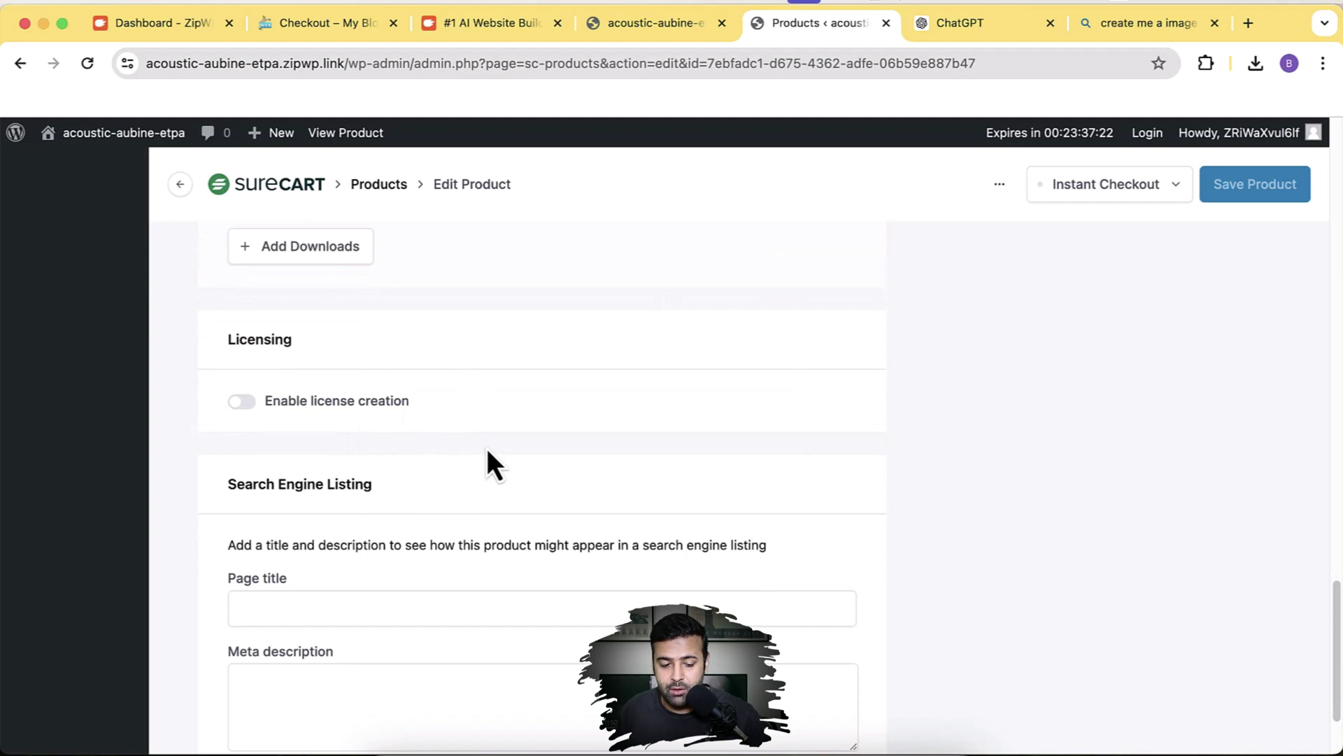
- Enable license creation for the product and inspect its Activation Limit and Current Release settings
click(243, 404)
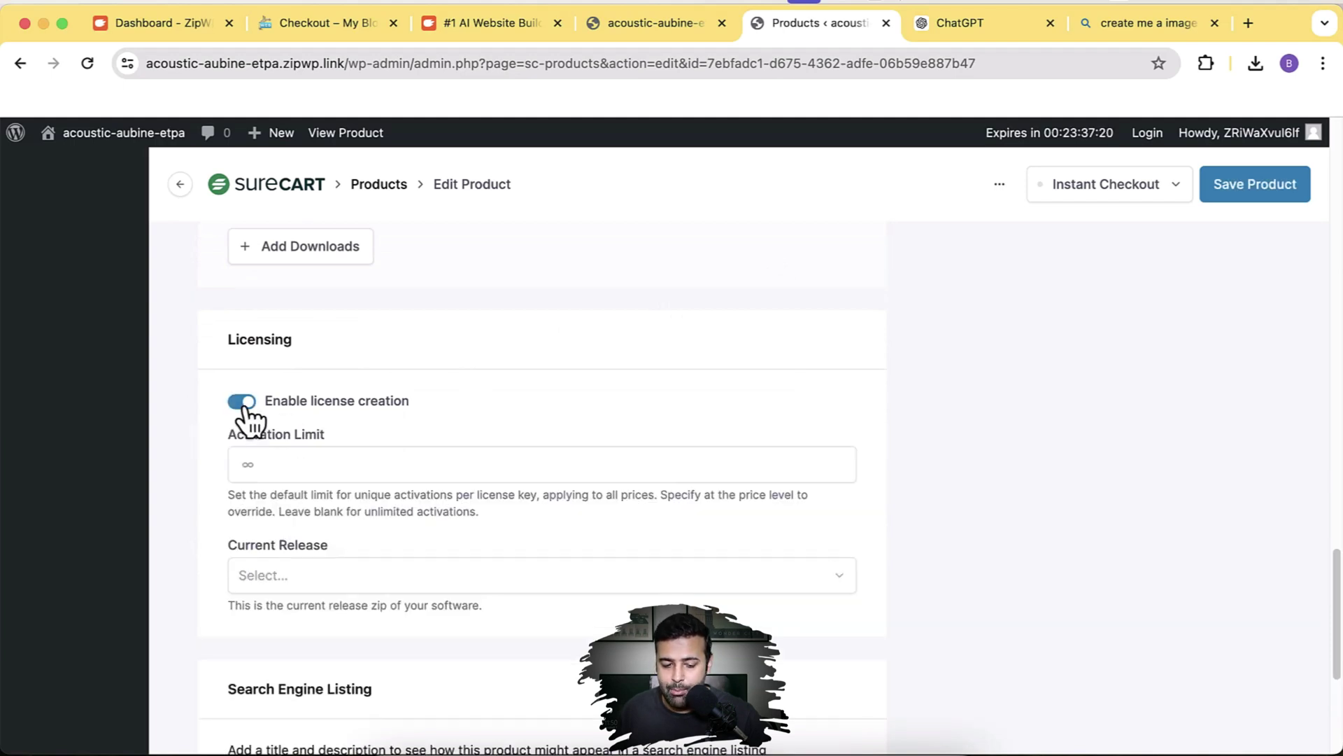
scroll(294, 420, down, 1)
click(353, 431)
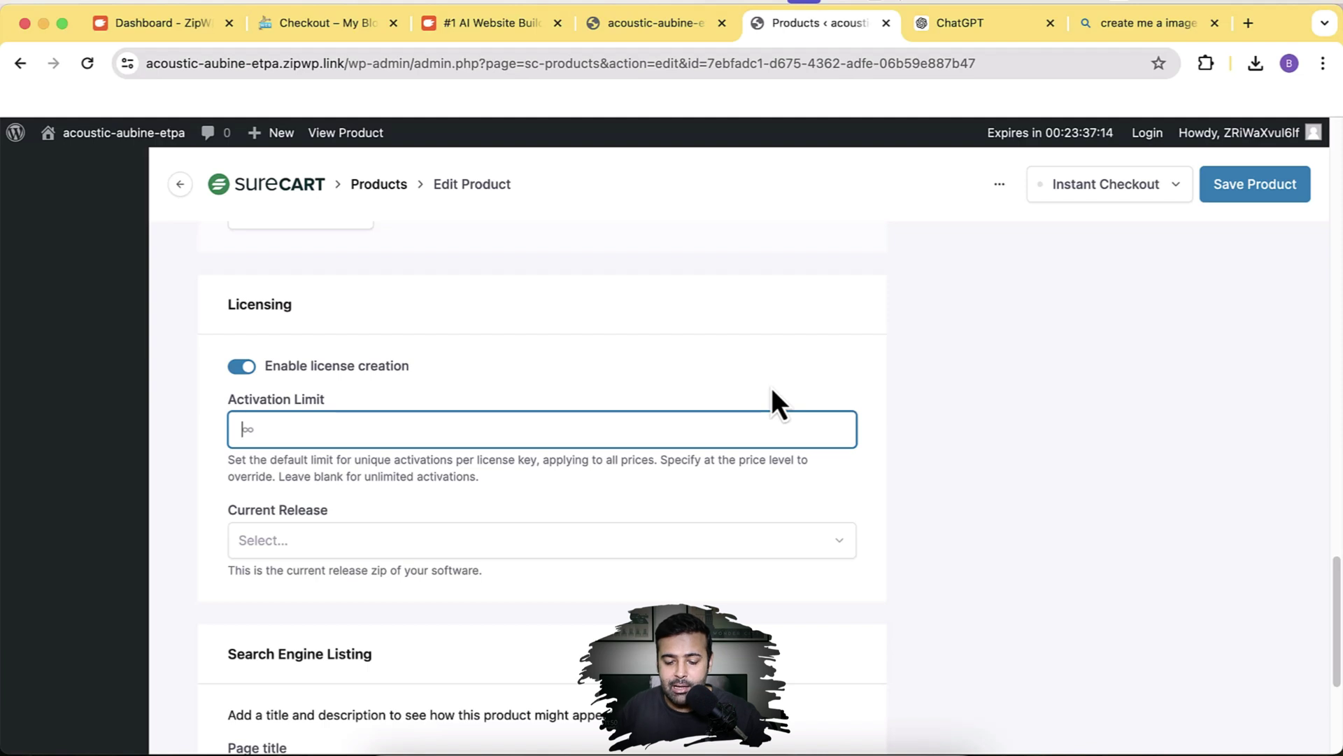
scroll(773, 401, down, 5)
scroll(748, 395, up, 5)
scroll(630, 434, down, 2)
click(440, 485)
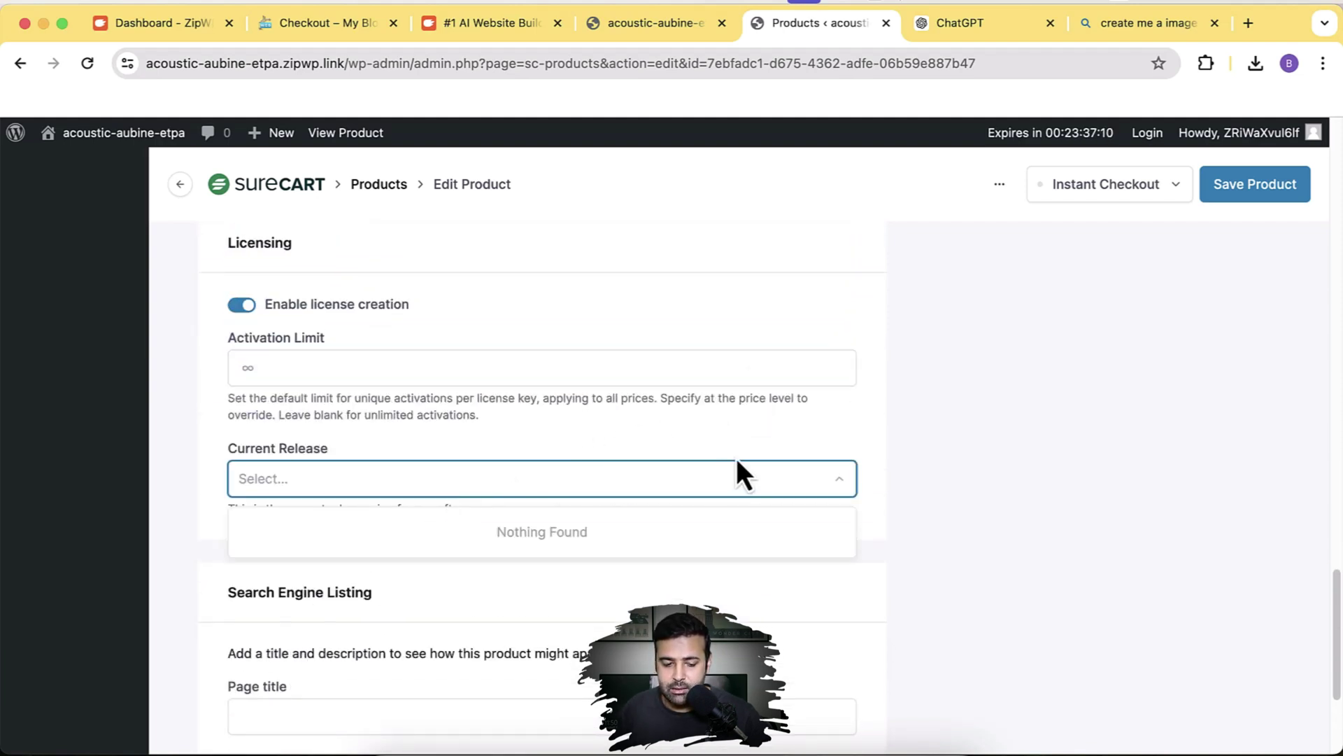
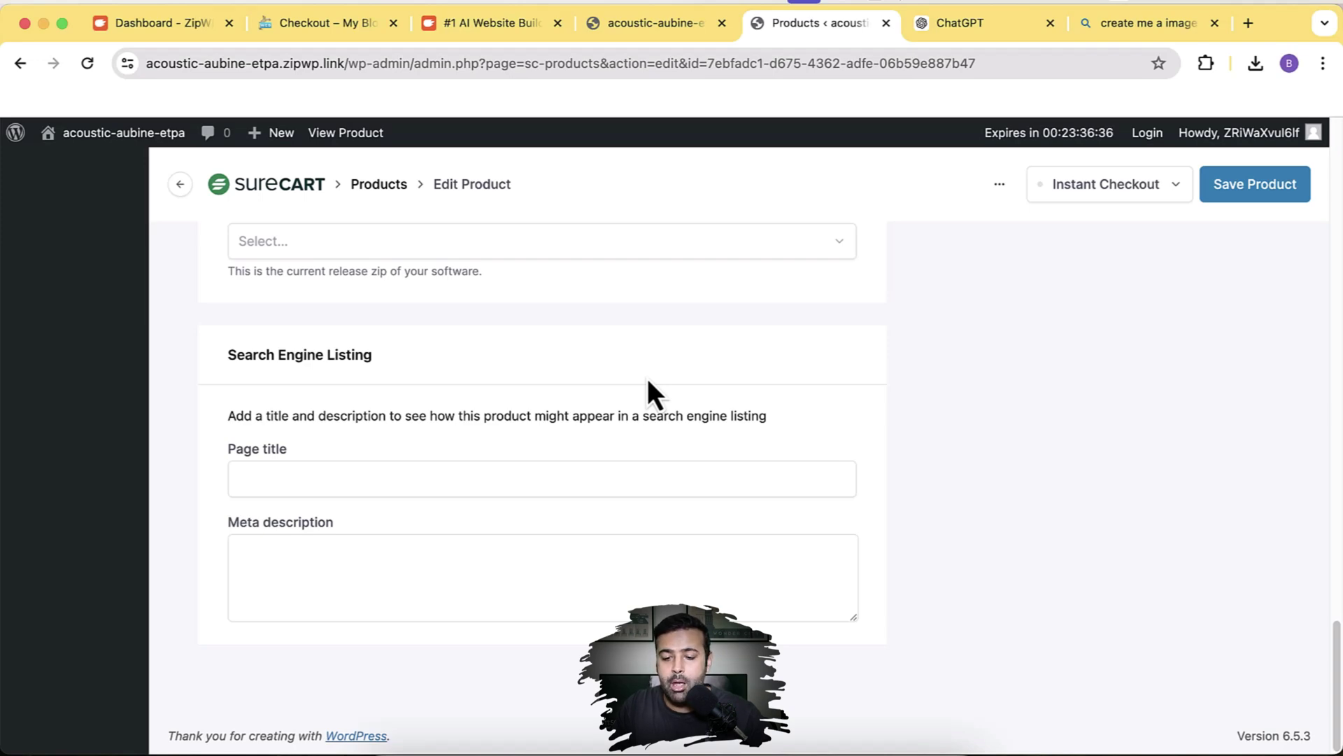
- Search Google in a new tab for "wordpress management services" and examine the first result's title and description
key(super+t)
text(w)
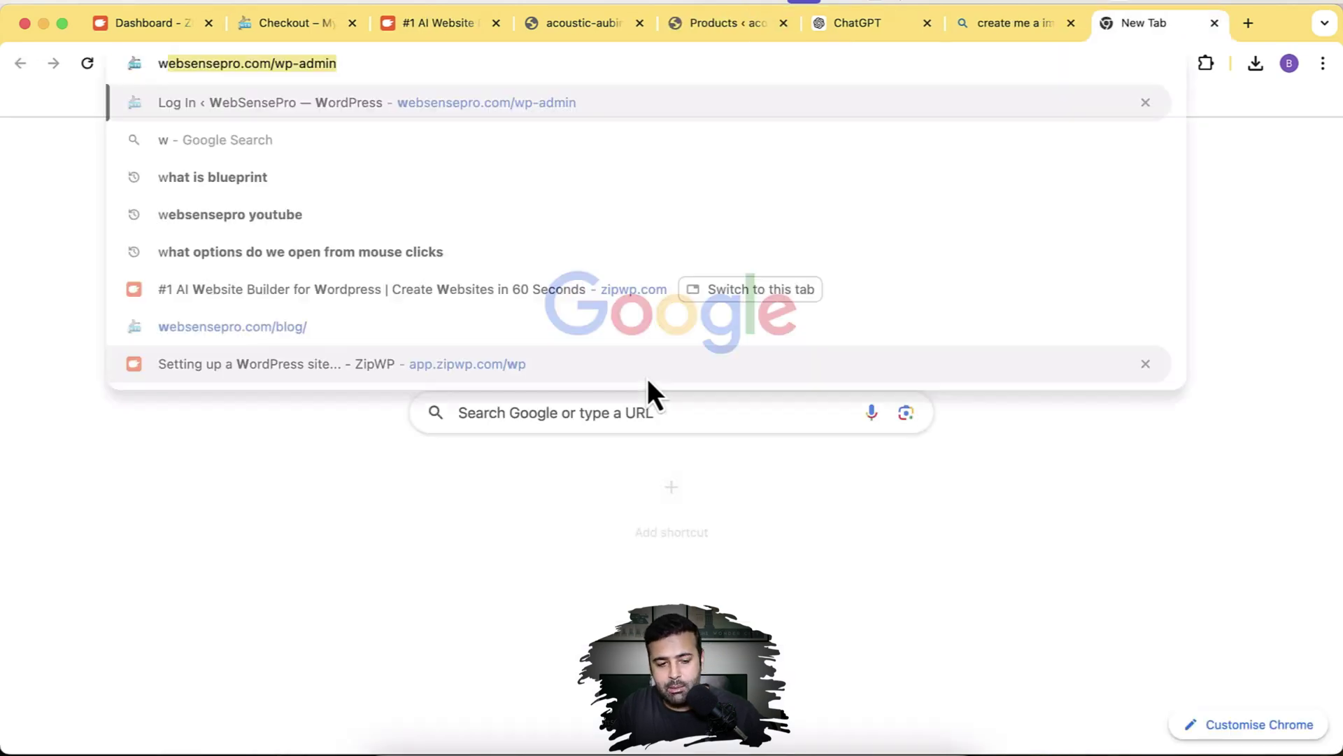
text(ordpress manageme)
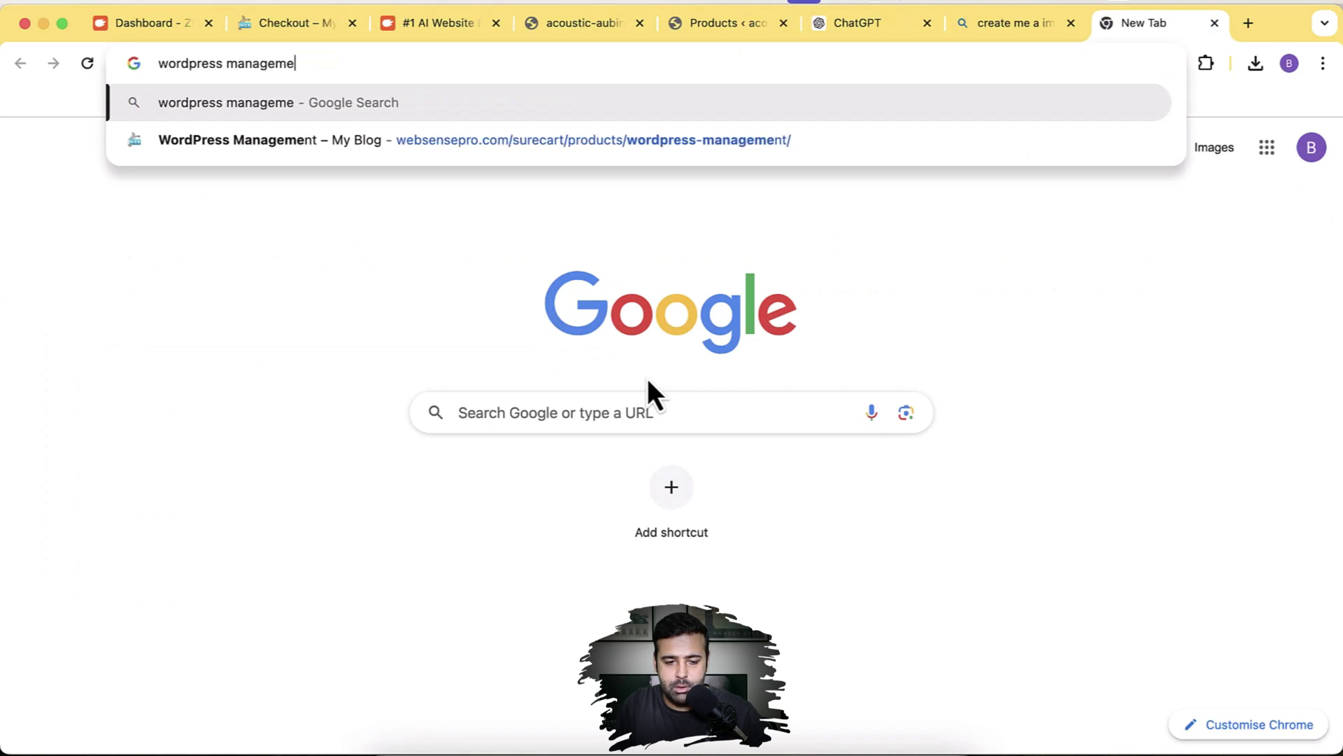
text(nt servic)
key(Return)
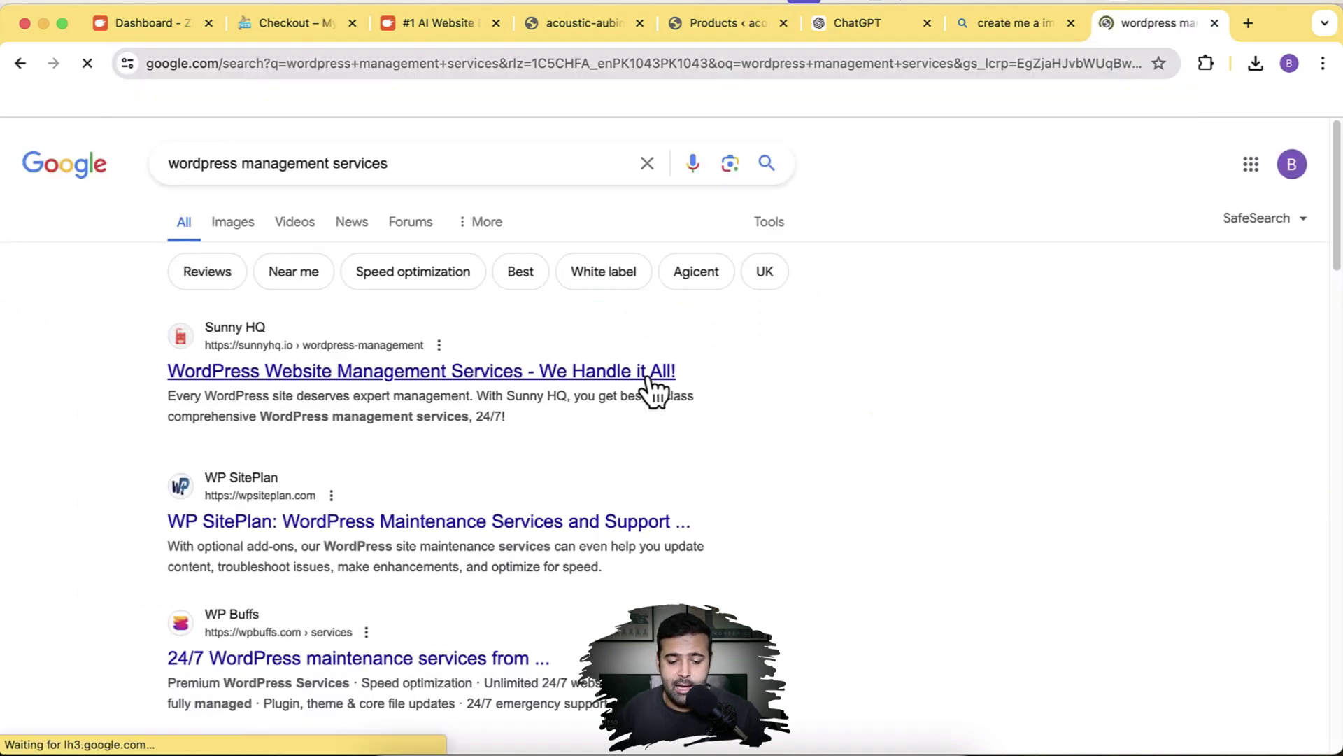
drag(156, 379, 678, 371)
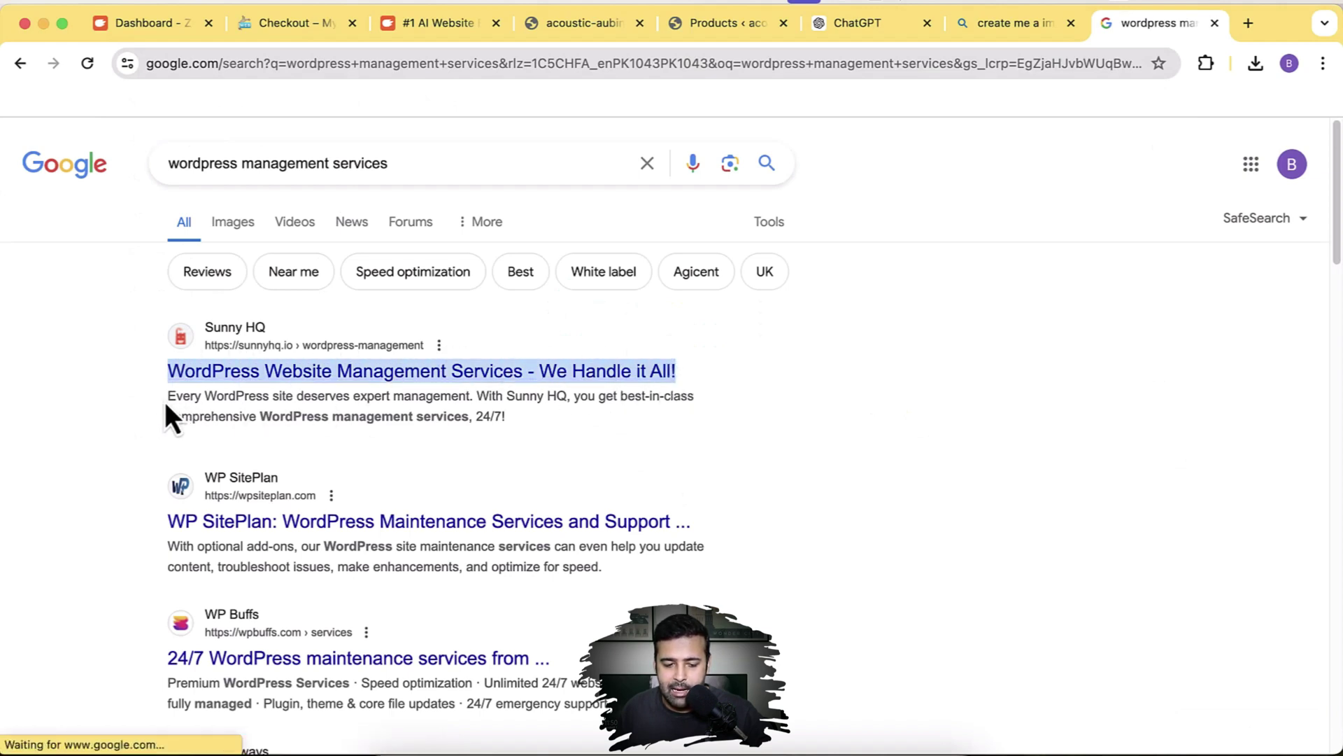
drag(165, 401, 543, 440)
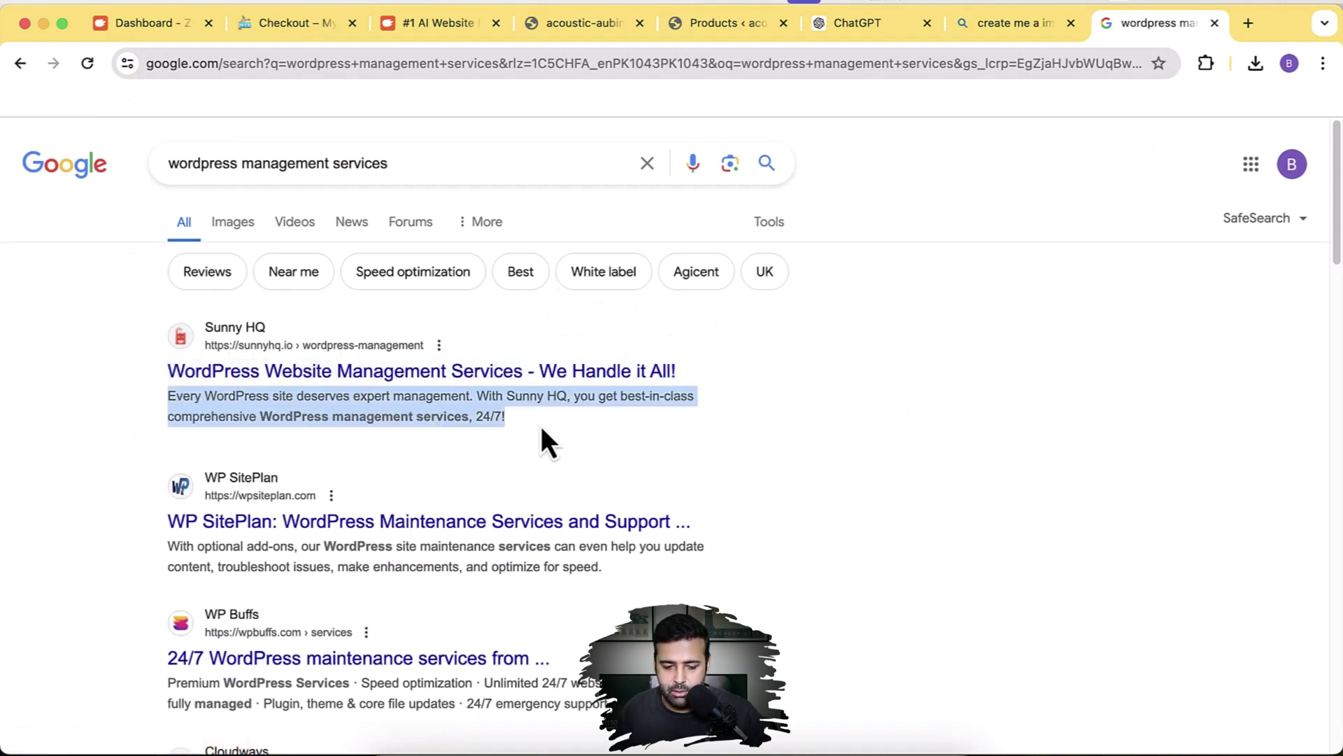
click(475, 423)
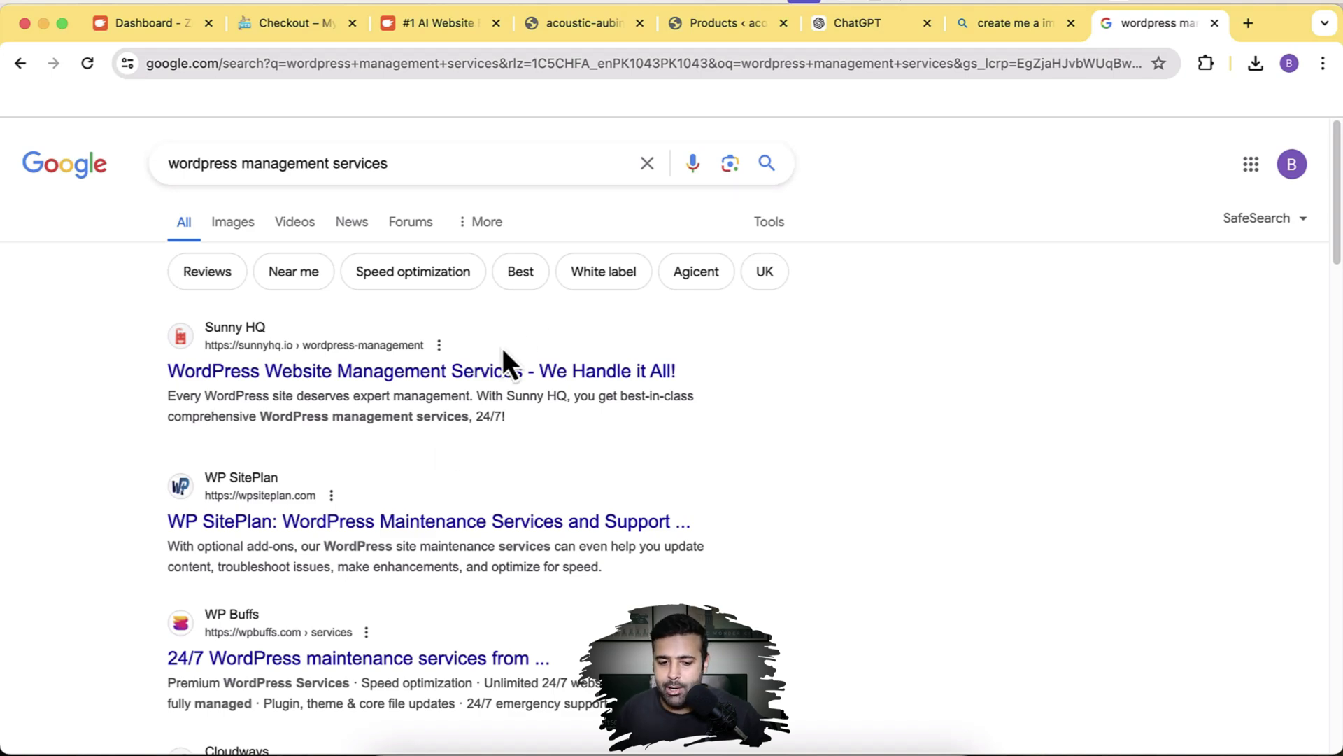
- Return to the product editor and copy the product name into the search engine listing's page title
click(711, 25)
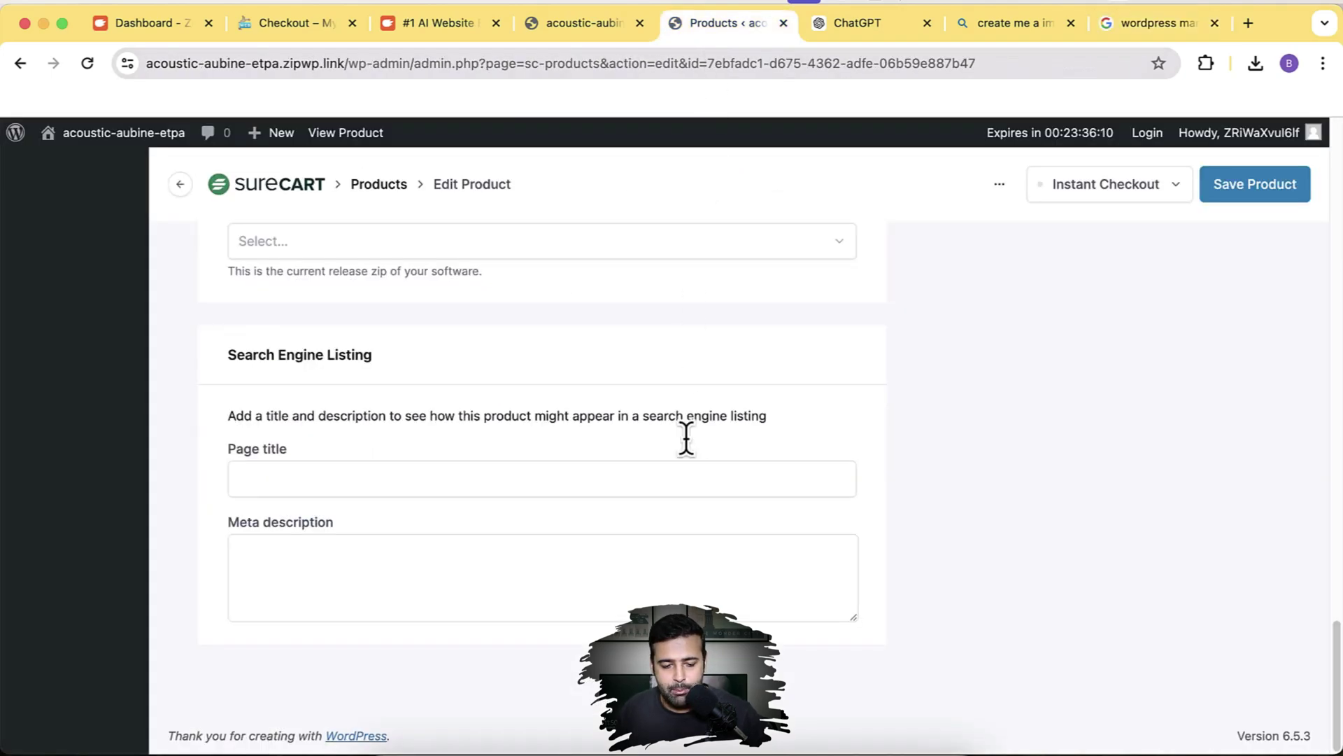
scroll(685, 439, up, 20)
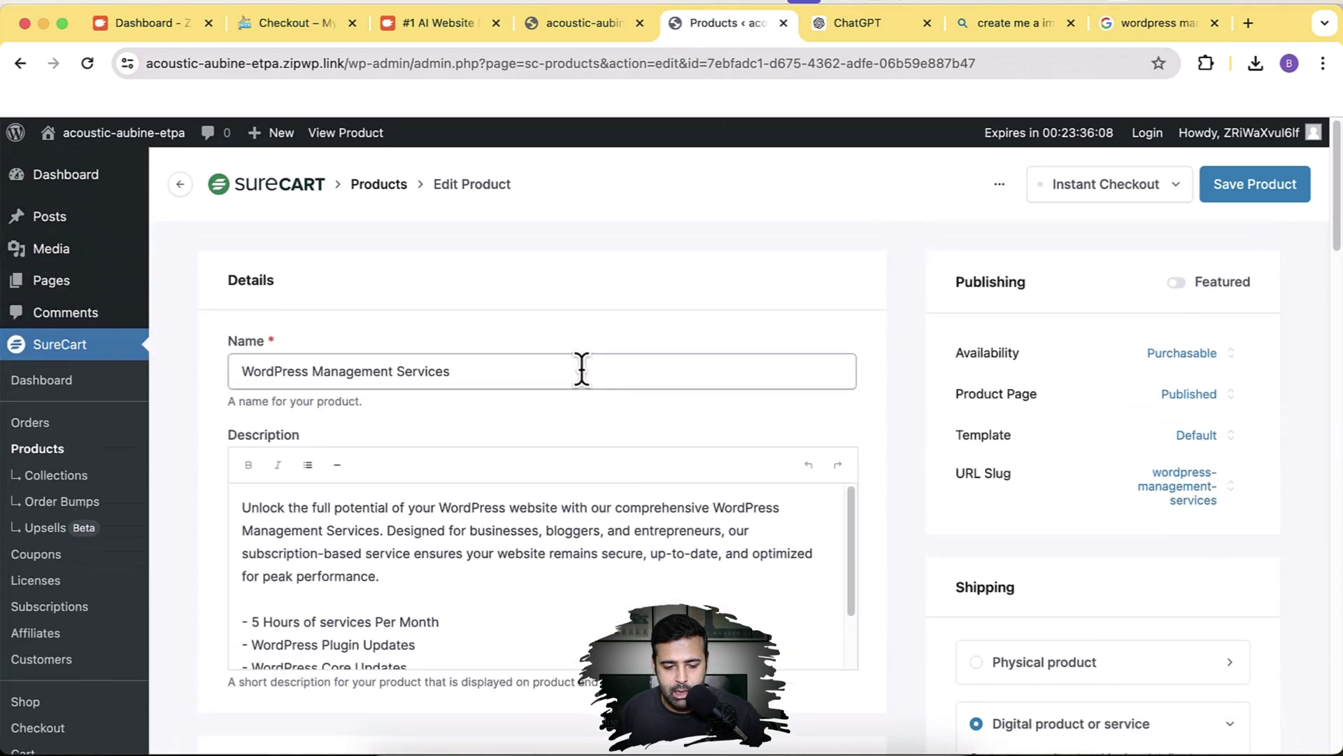
triple_click(581, 369)
key(super+c)
scroll(908, 329, down, 15)
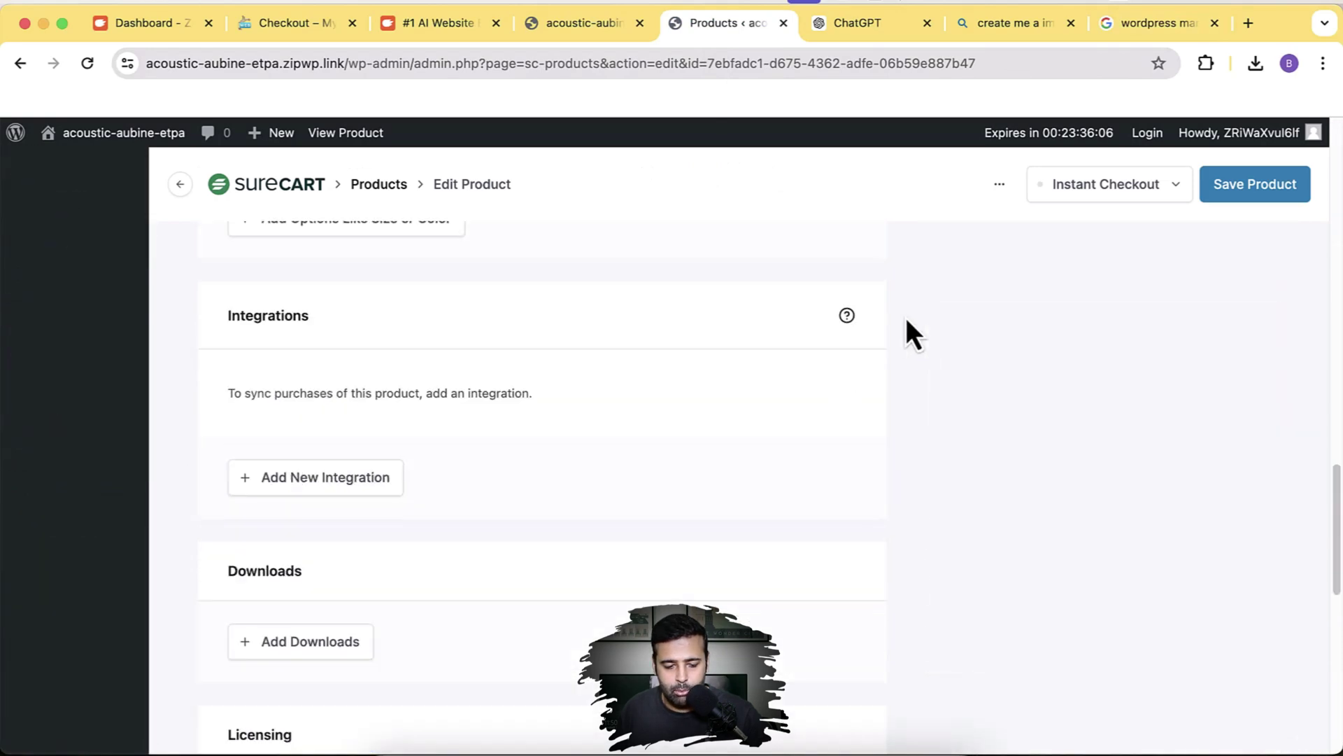
scroll(905, 318, down, 10)
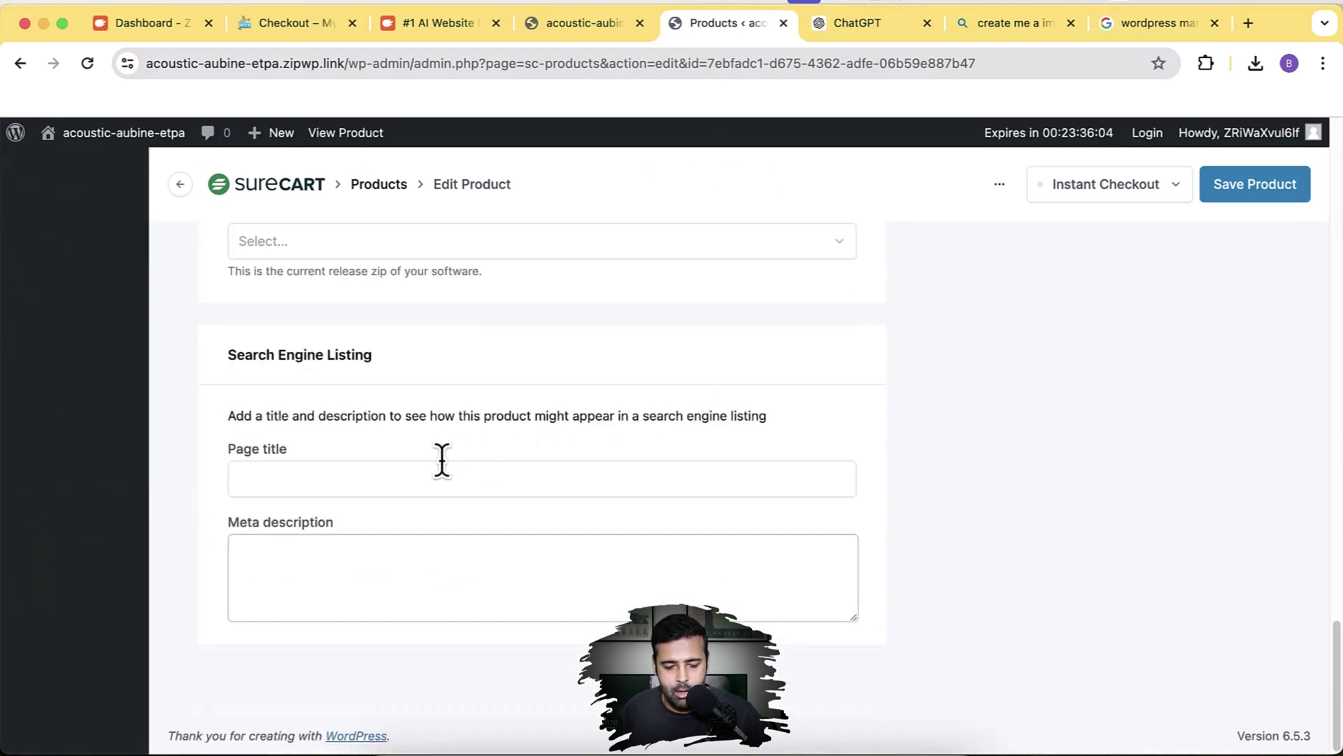
click(431, 463)
key(super+v)
- Append " - Top WordPress Management Services" to the search engine listing's page title
text(-)
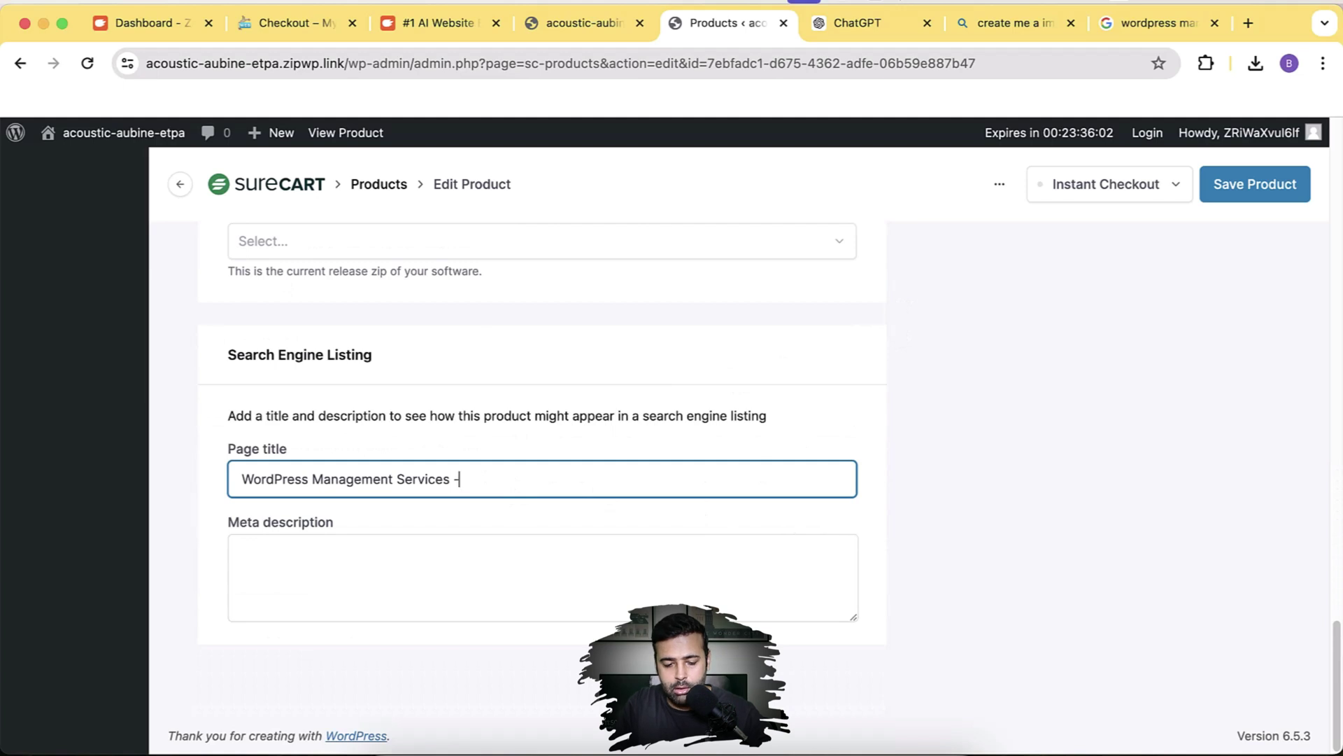
text( Top W)
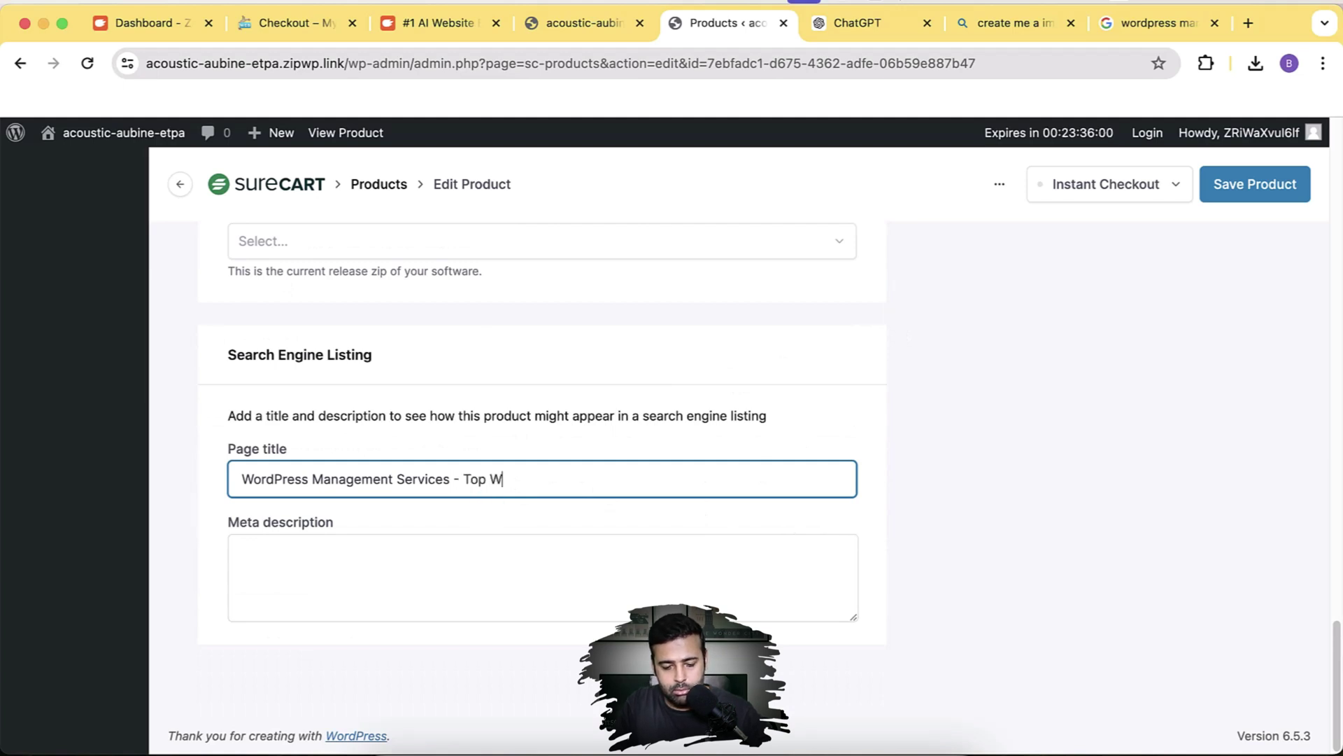
text(ordPress Mana)
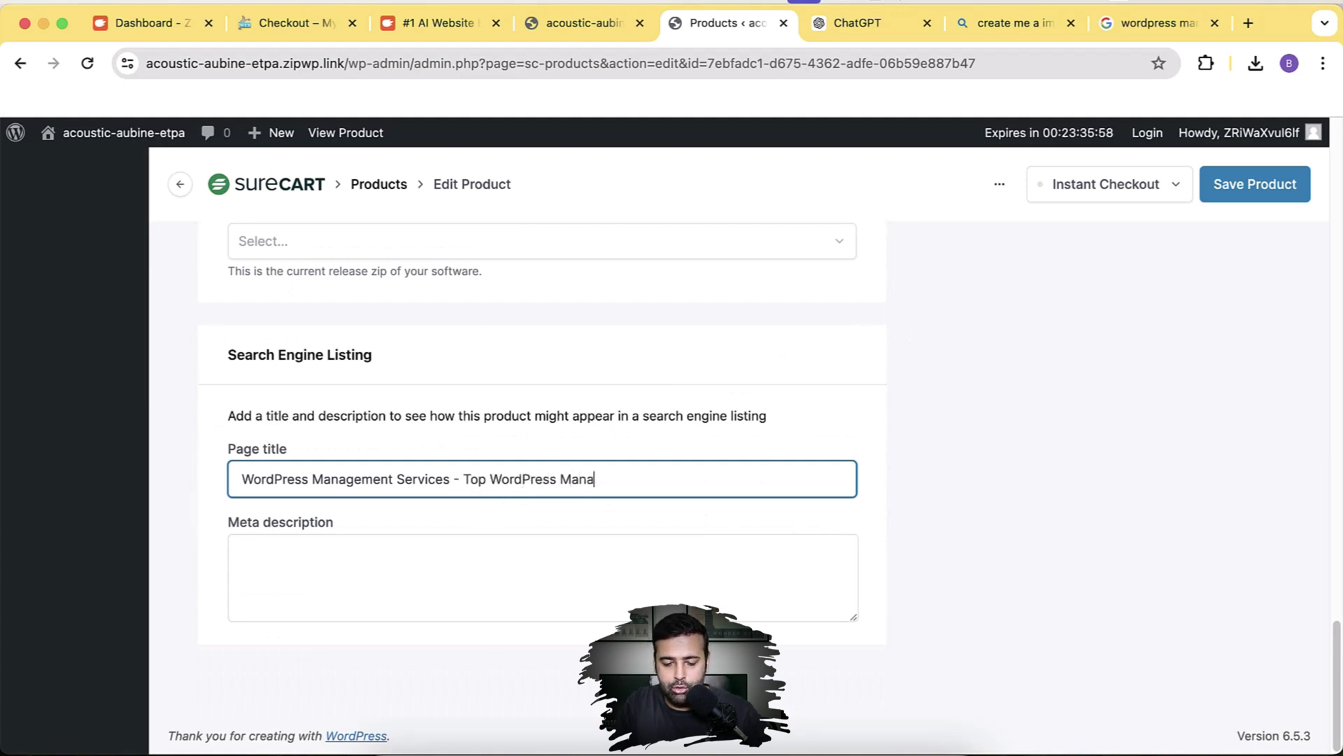
text(gemnet)
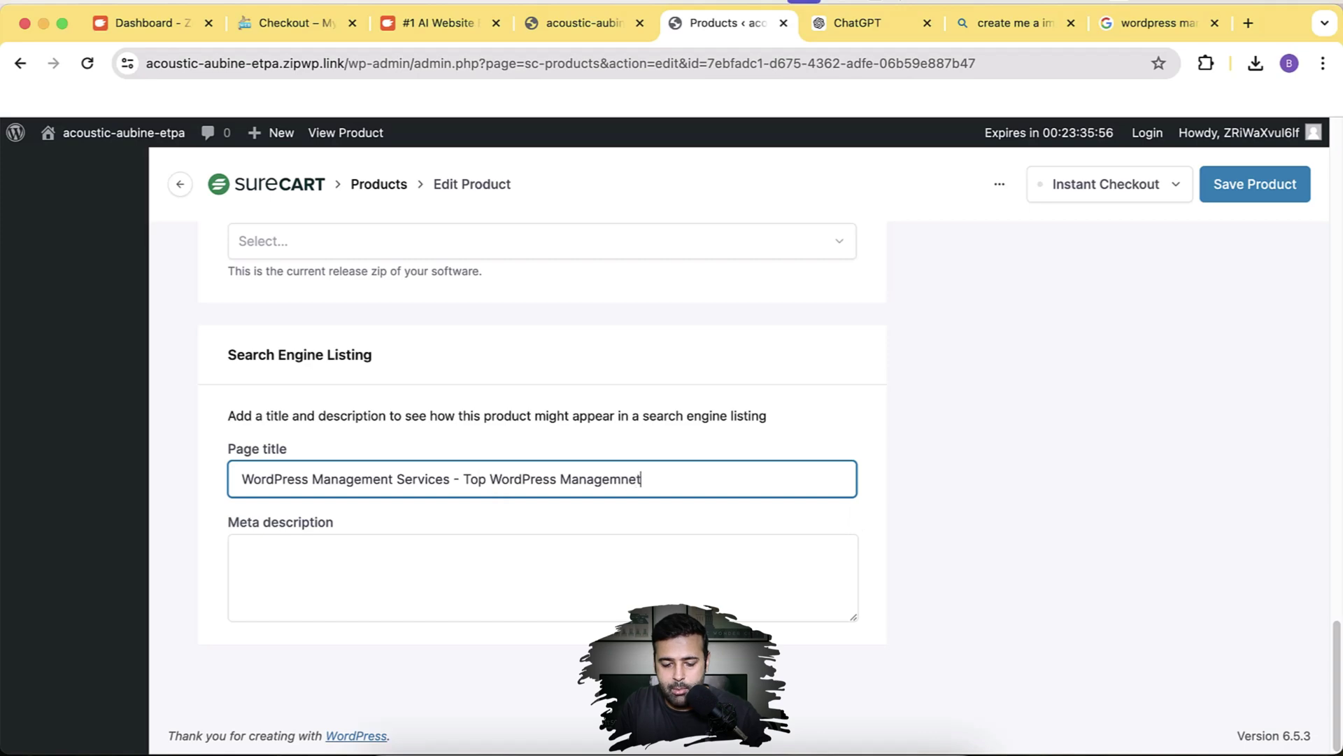
key(BackSpace)
key(BackSpace)
key(BackSpace)
text(ent Servi)
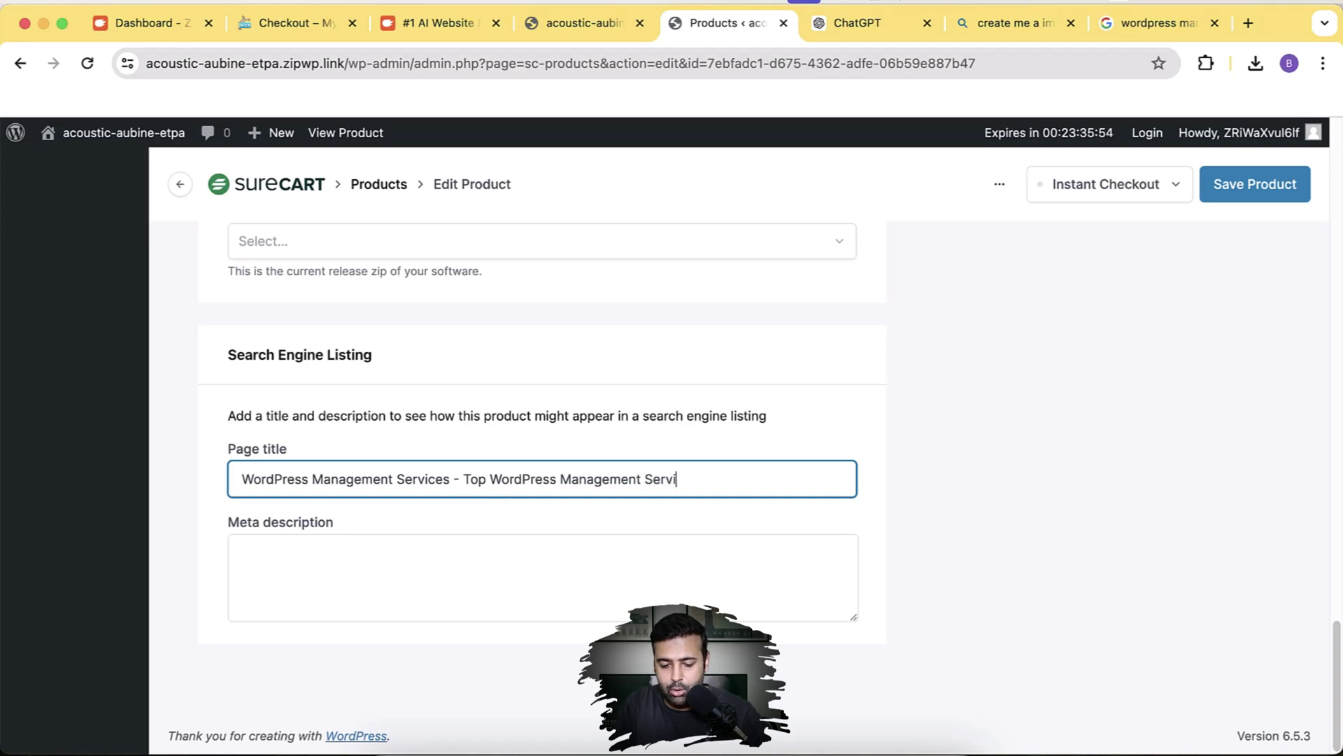
text(ces)
key(Tab)
- Copy the product description's opening, through "entrepreneurs, our", into the meta description and save the product
scroll(800, 511, up, 7)
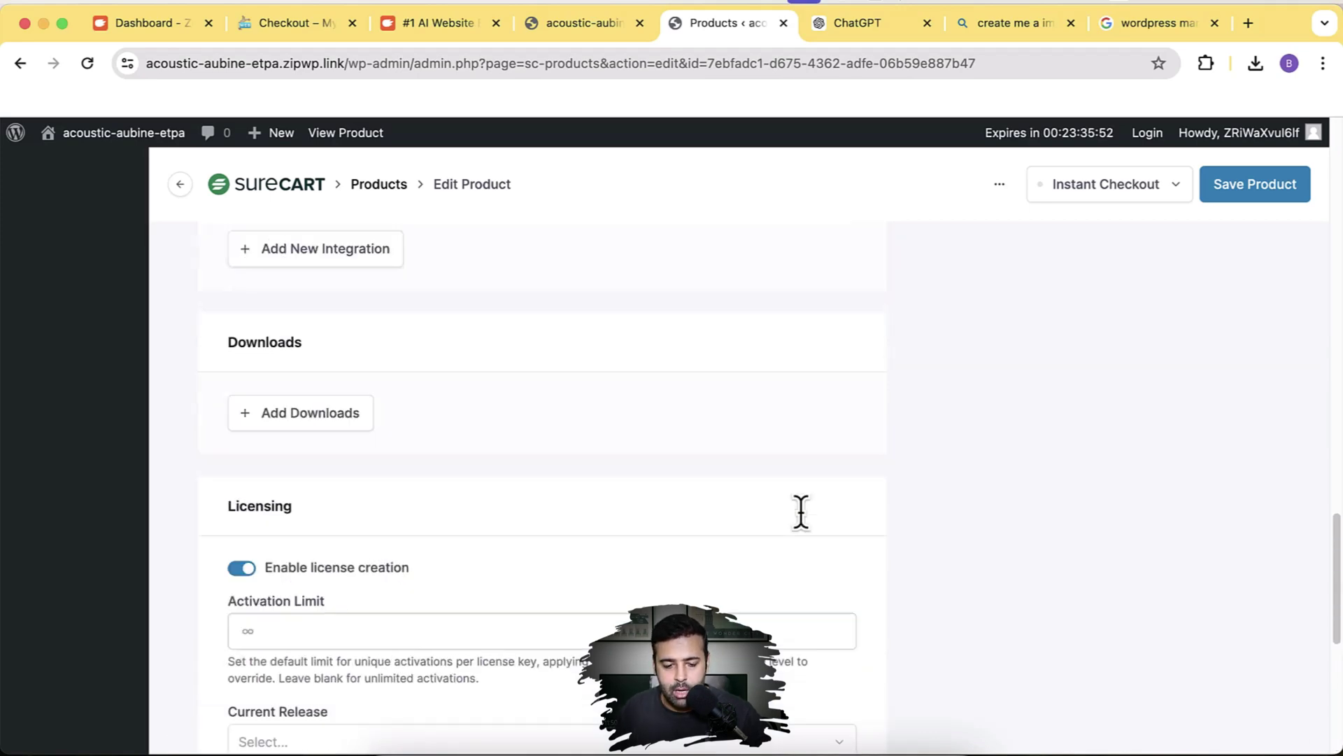
scroll(801, 512, up, 20)
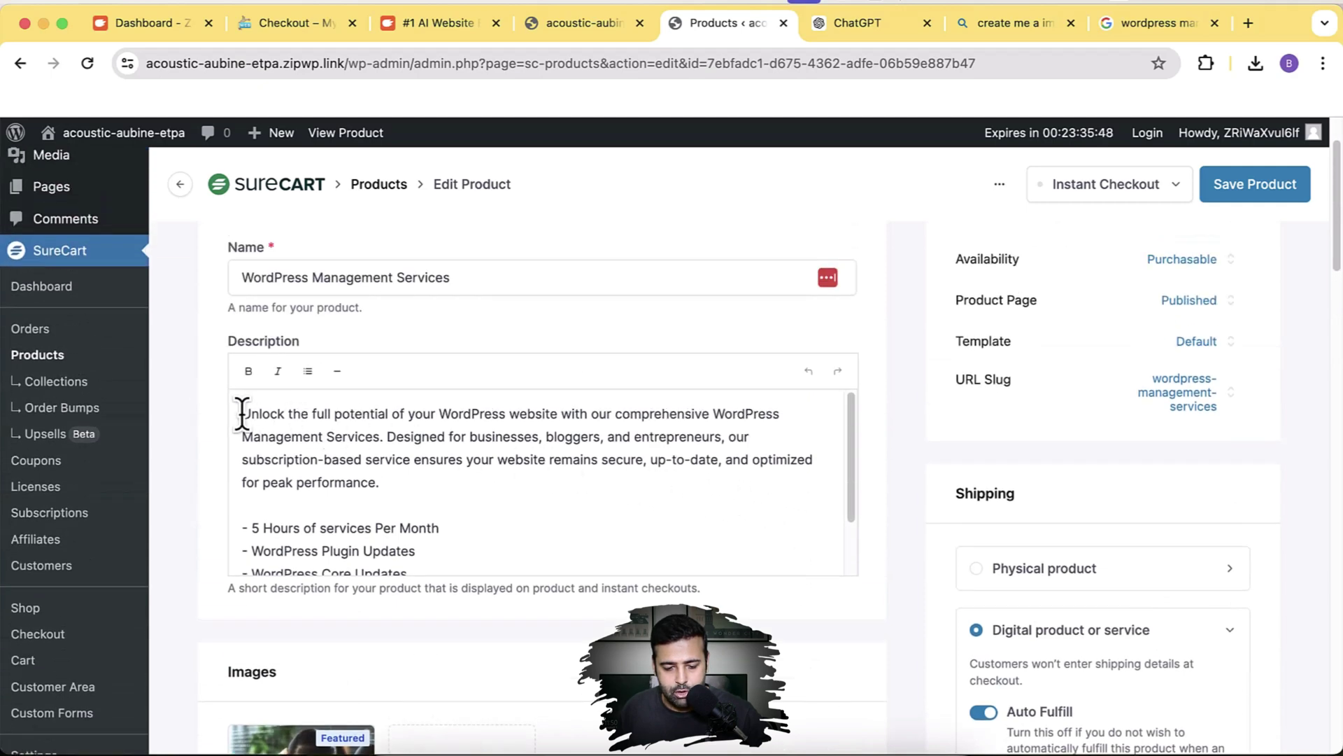
drag(242, 413, 767, 427)
key(super+c)
scroll(906, 411, down, 20)
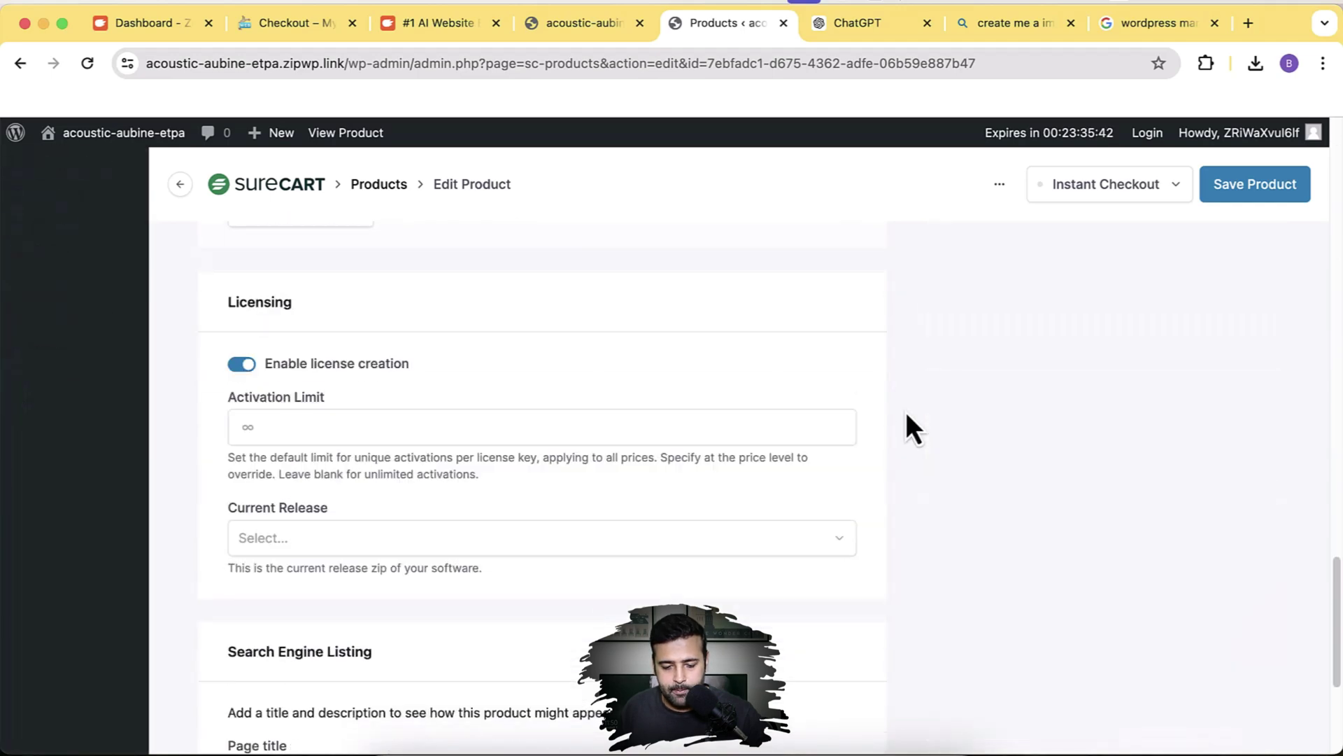
click(682, 556)
key(super+v)
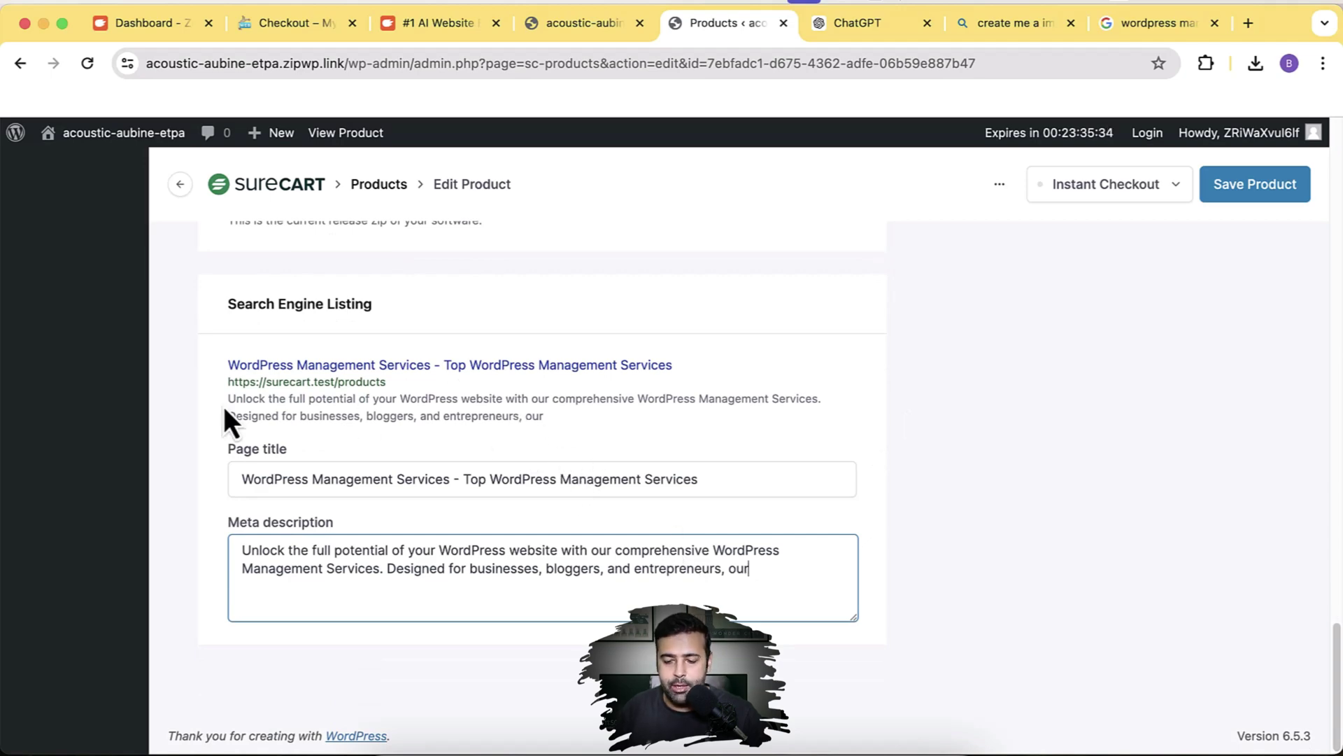
scroll(748, 458, up, 6)
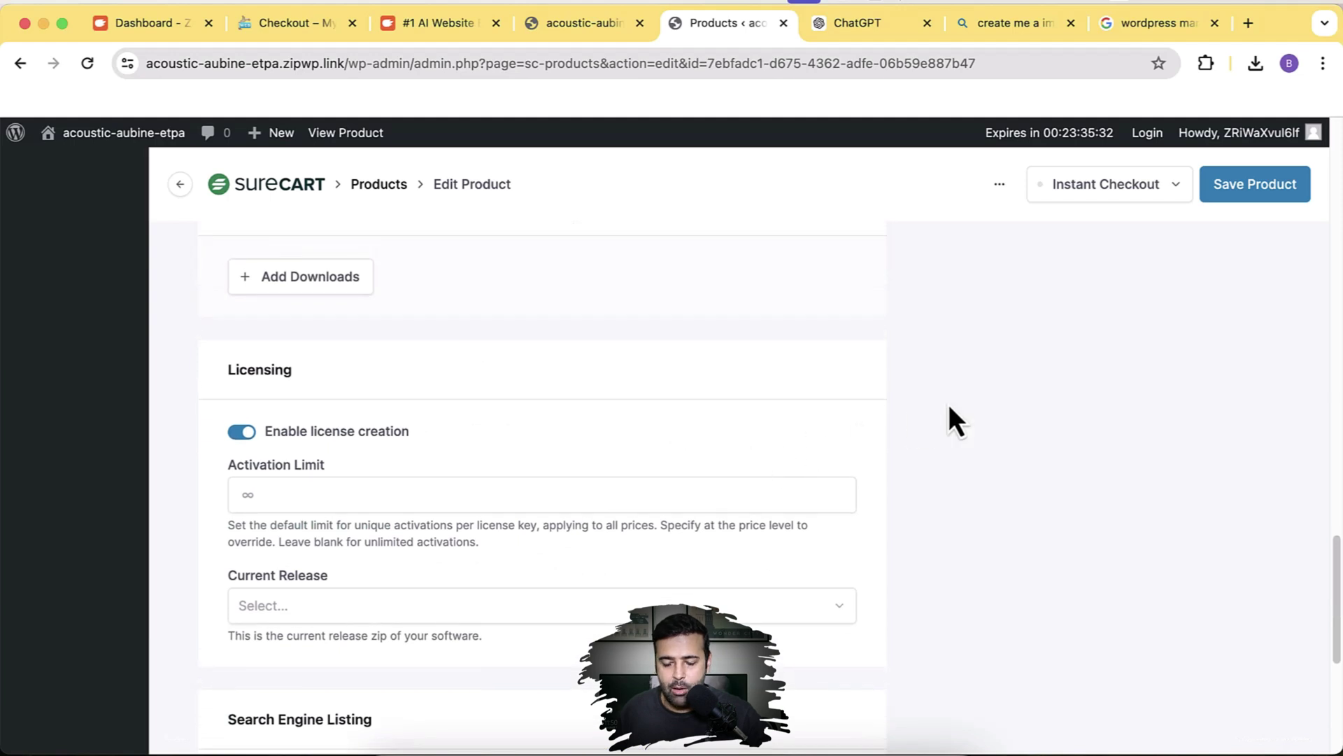
click(1266, 198)
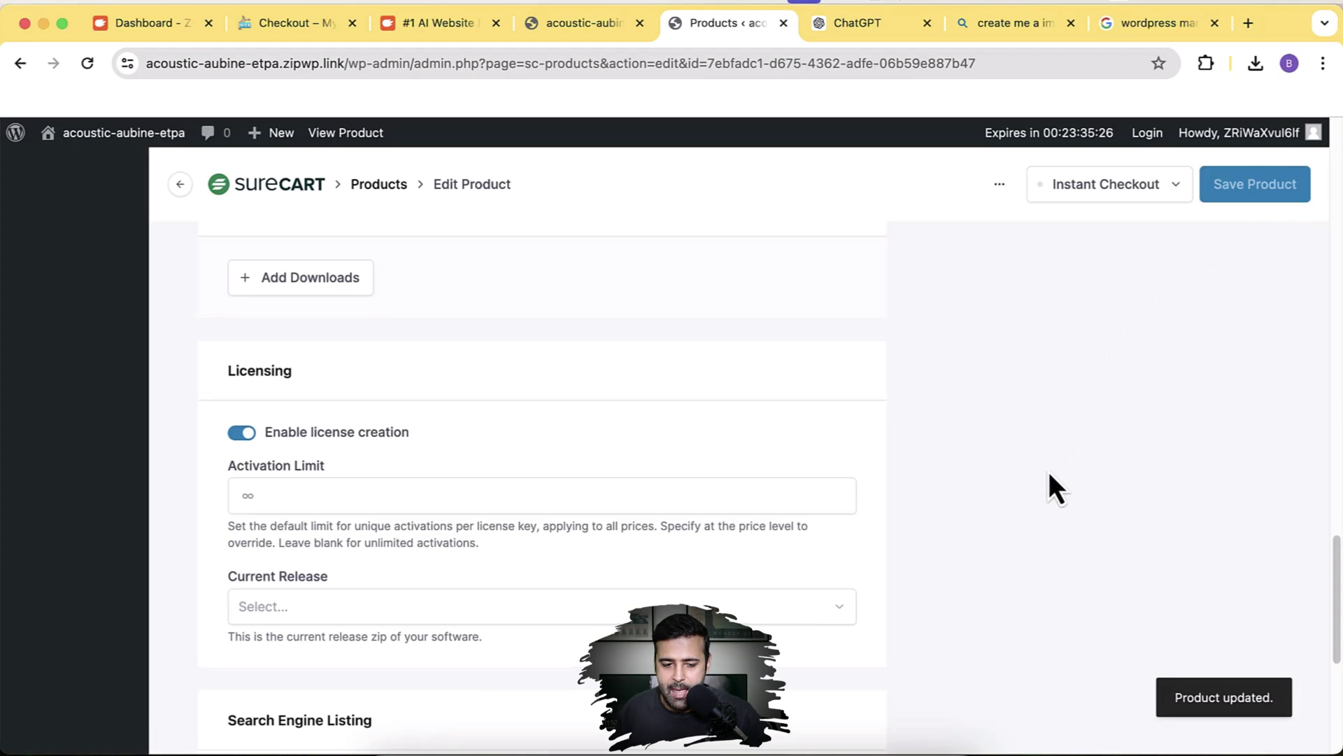
- Open the product's URL slug settings and select its permalink to inspect it
scroll(1049, 474, up, 15)
scroll(1048, 474, up, 1)
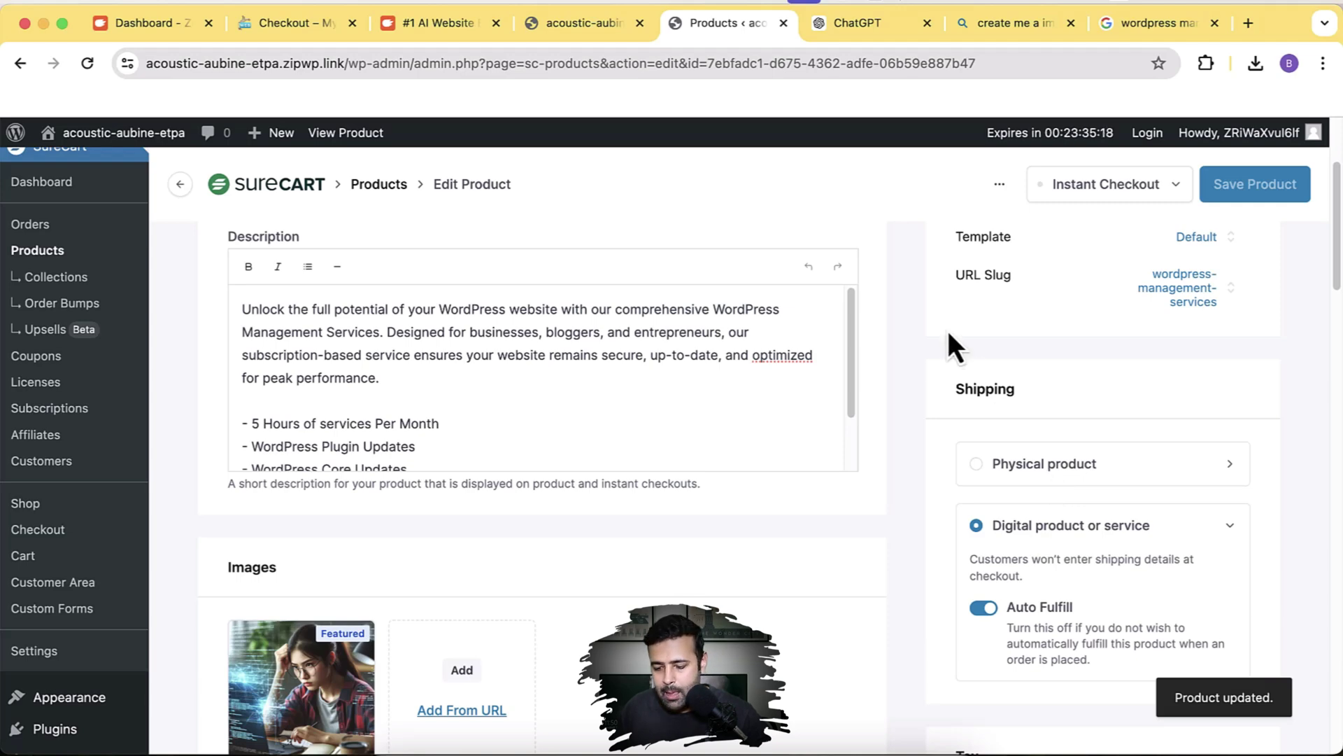
scroll(1015, 329, up, 1)
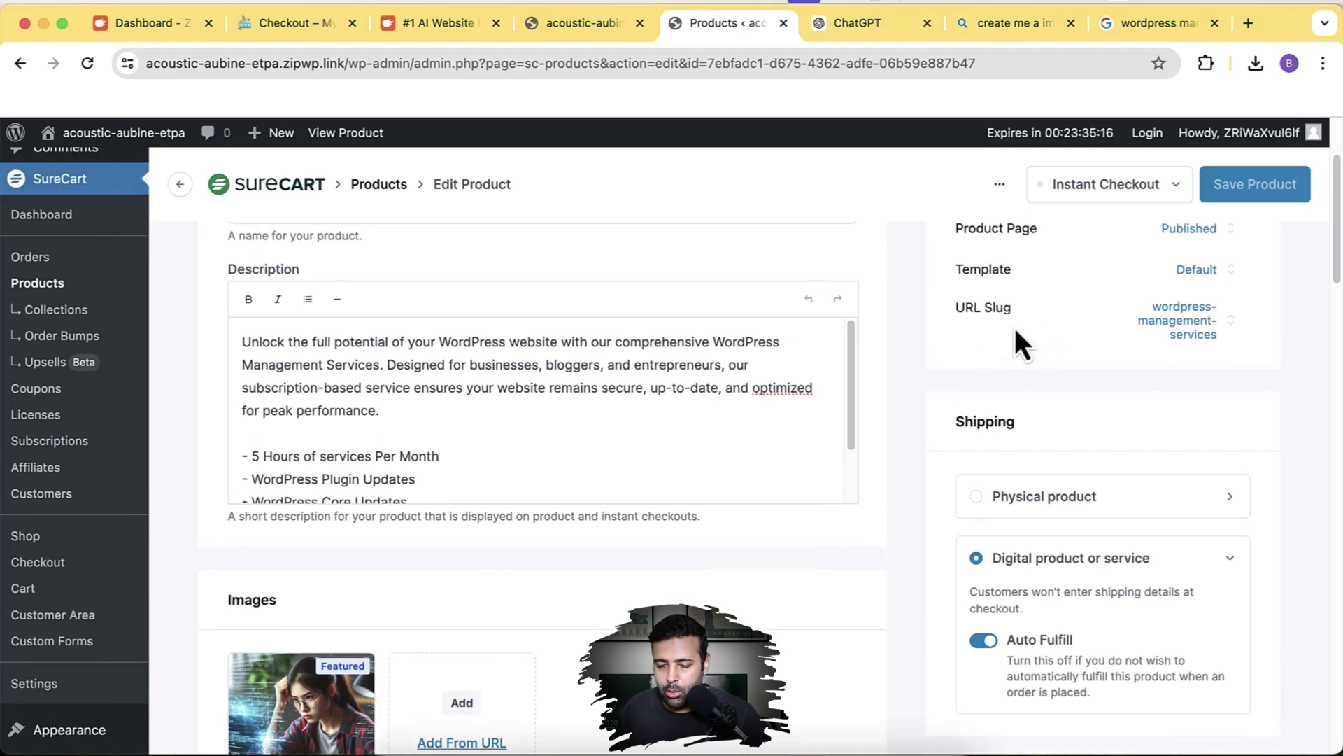
click(1182, 323)
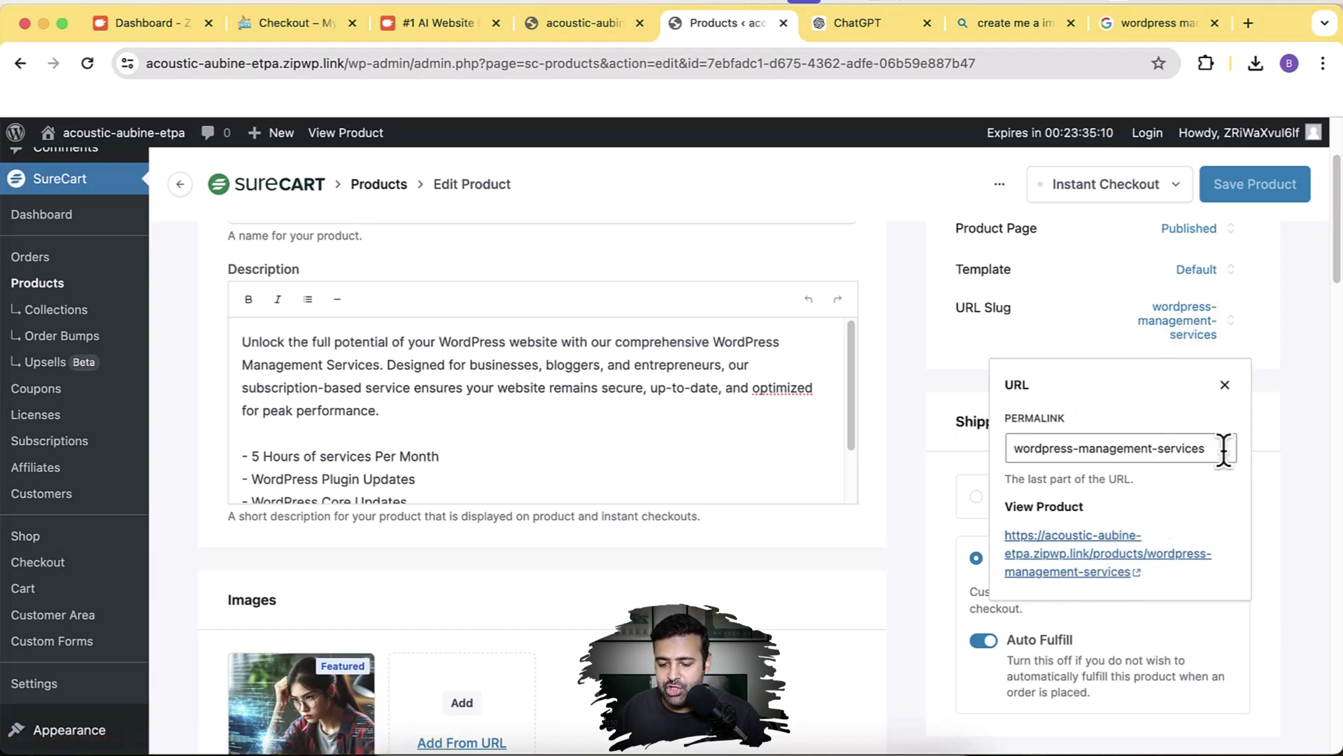
triple_click(996, 459)
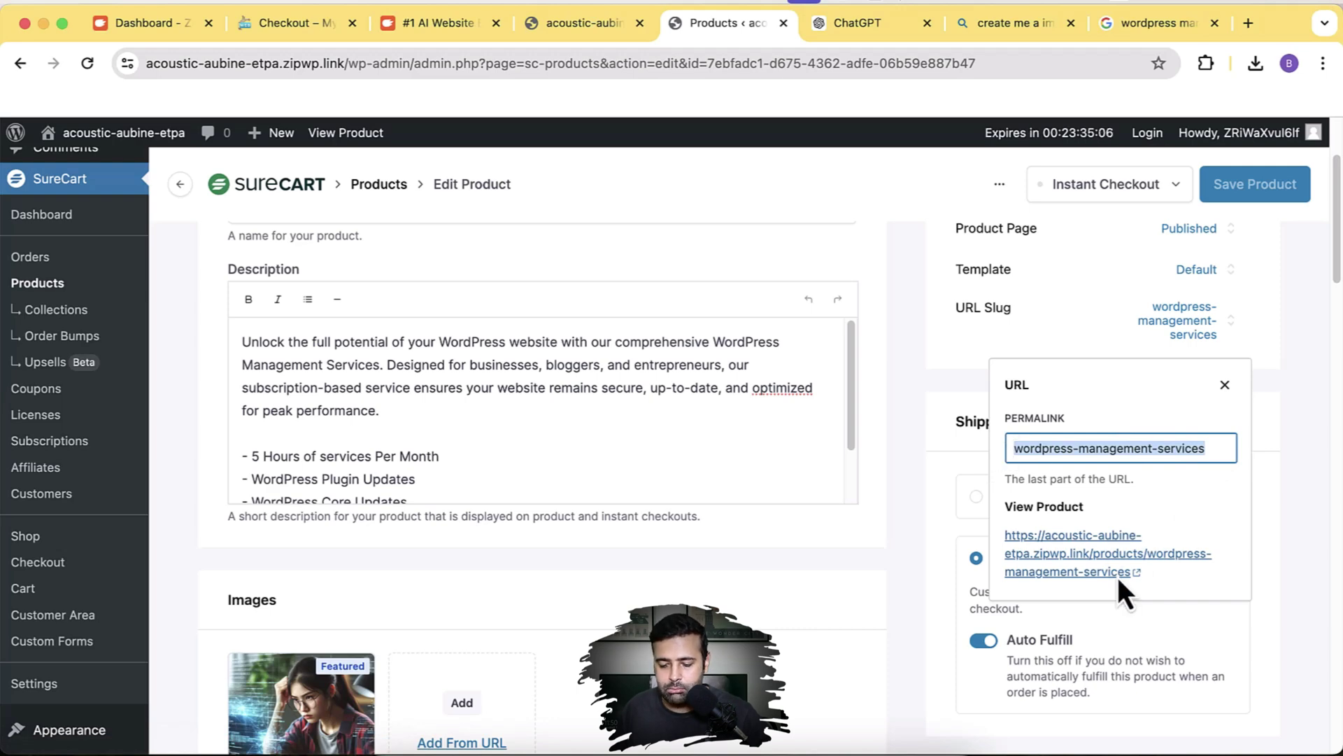
- Open the published product page and examine its images, description and pricing options
click(1094, 553)
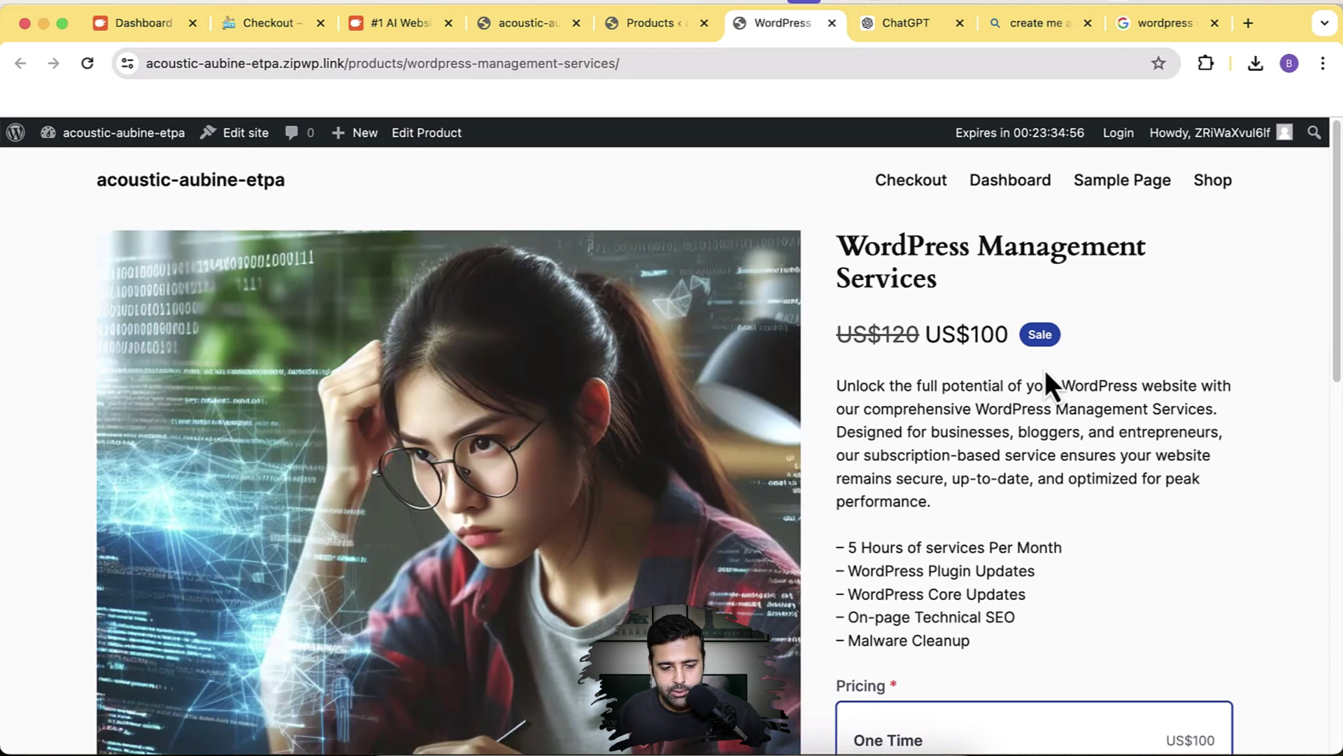
scroll(1044, 370, down, 10)
scroll(1124, 471, up, 9)
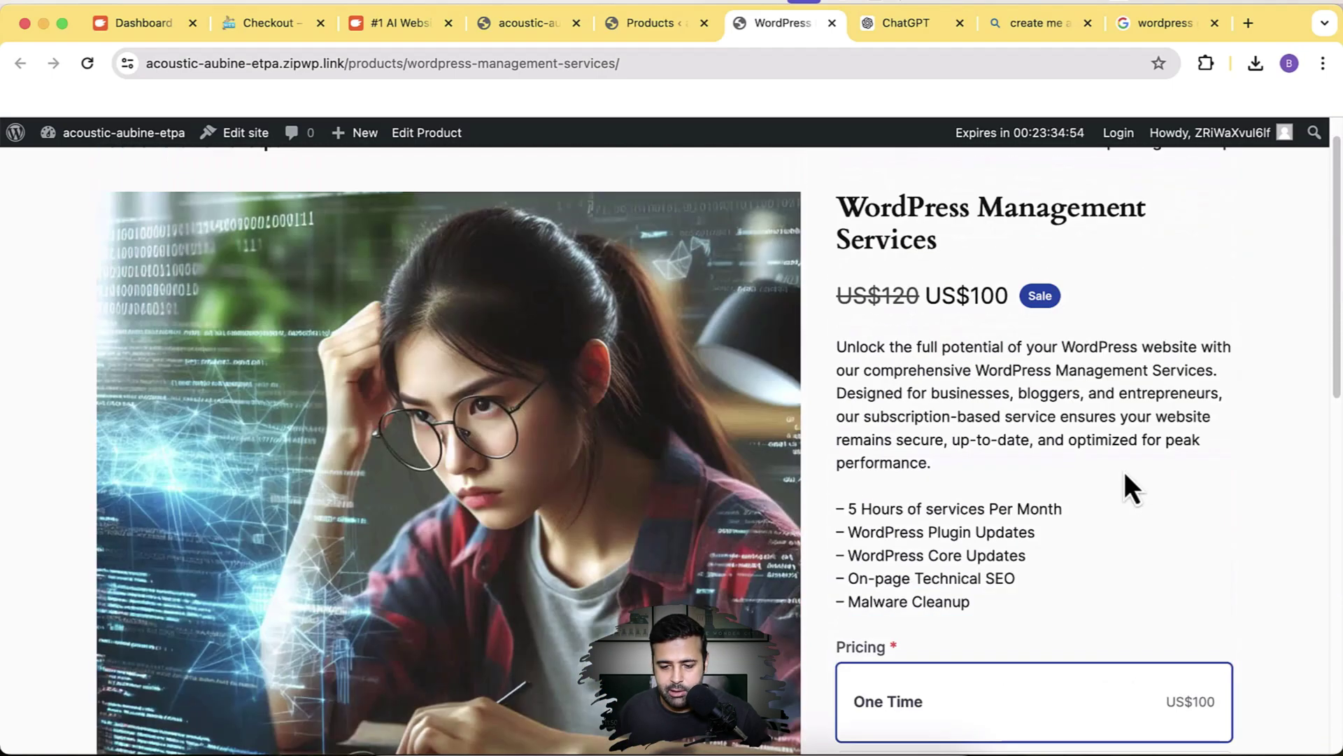
scroll(1125, 476, up, 1)
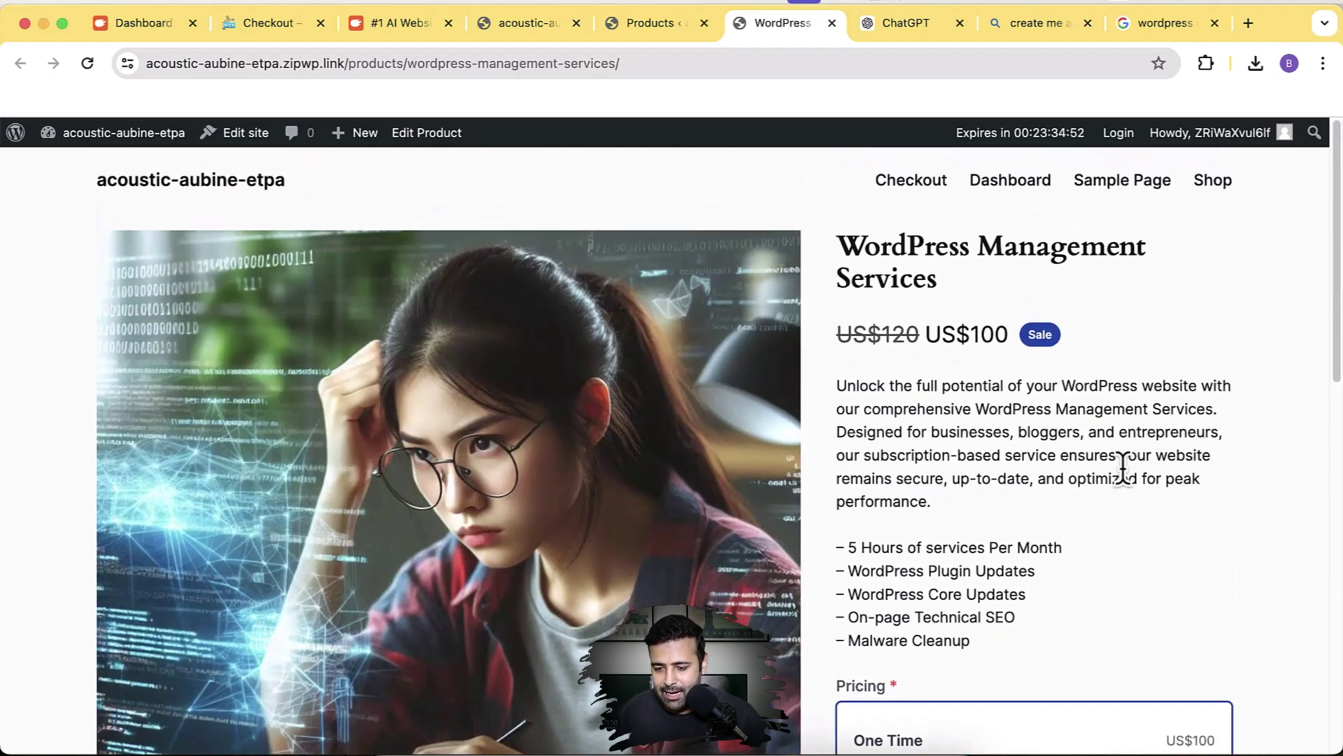
scroll(1237, 274, down, 3)
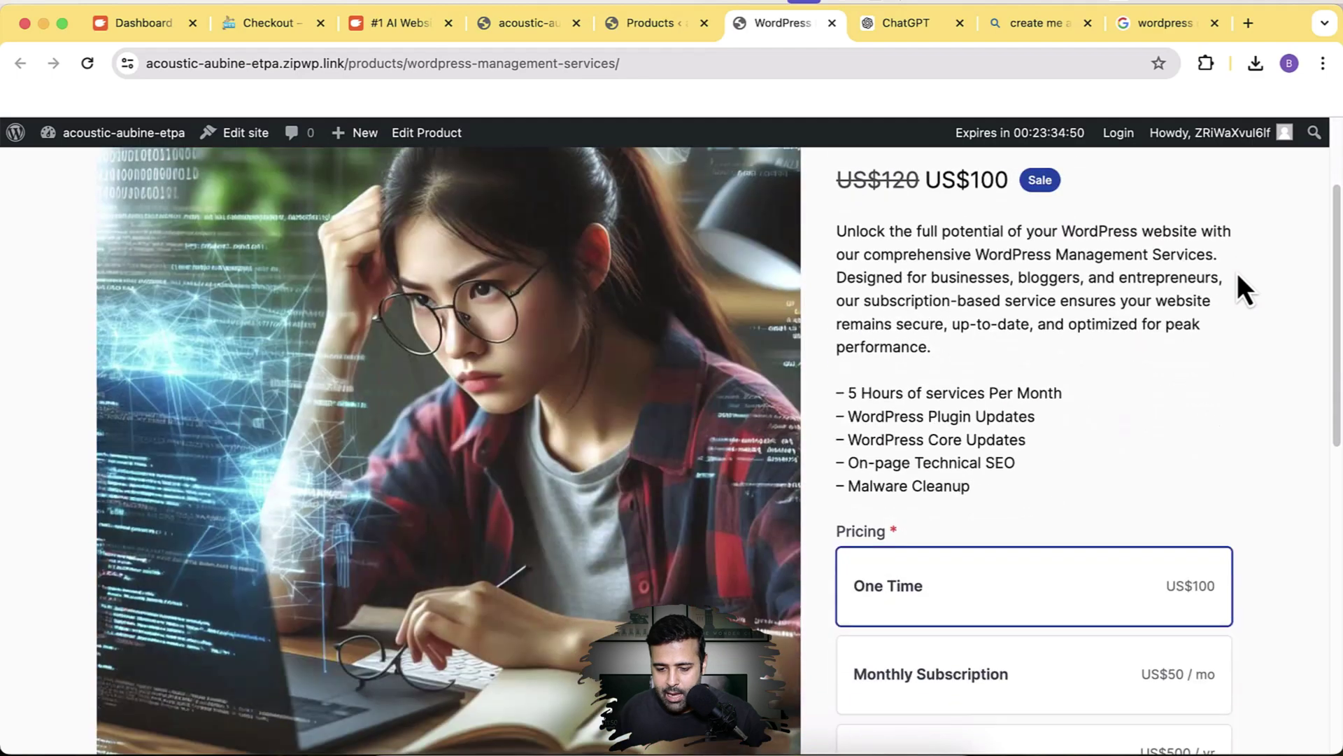
scroll(1238, 274, up, 3)
scroll(1238, 274, down, 3)
scroll(1239, 275, down, 2)
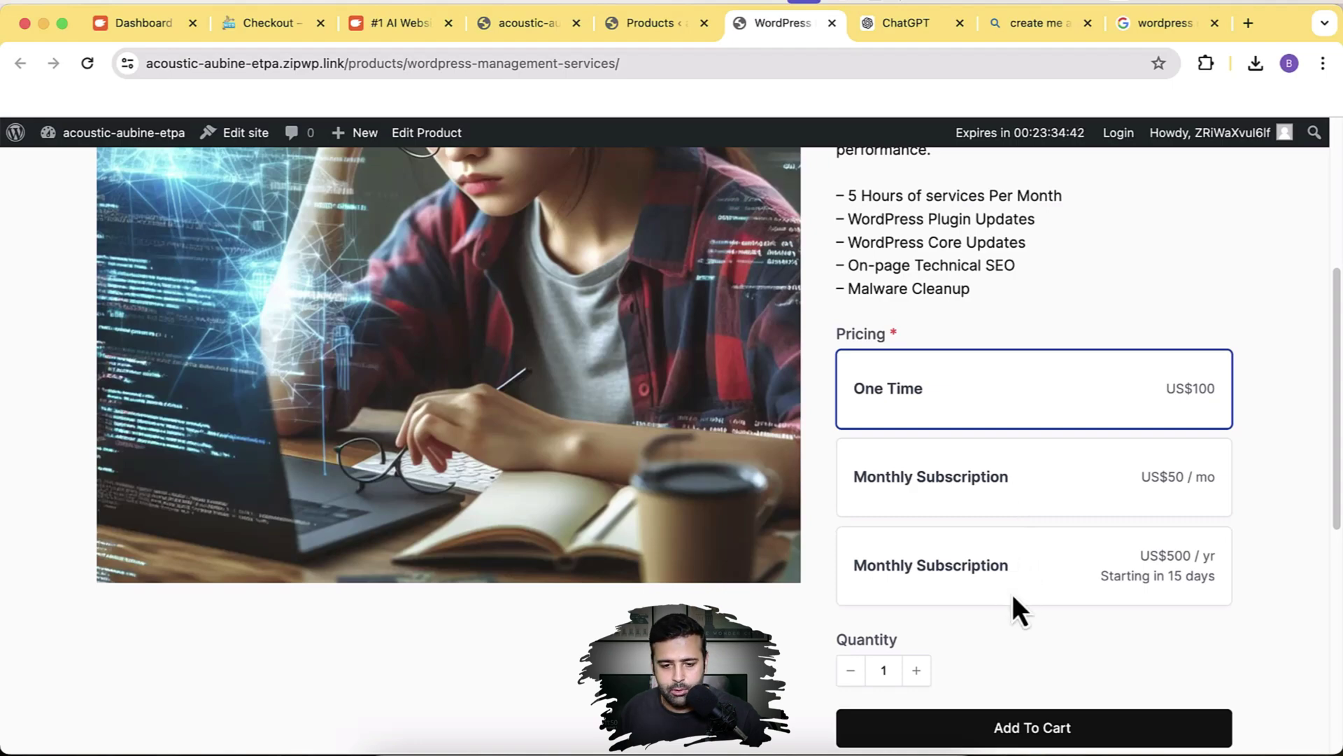
- In the product editor, rename the yearly price "Annual Subscription" and update the price
click(657, 28)
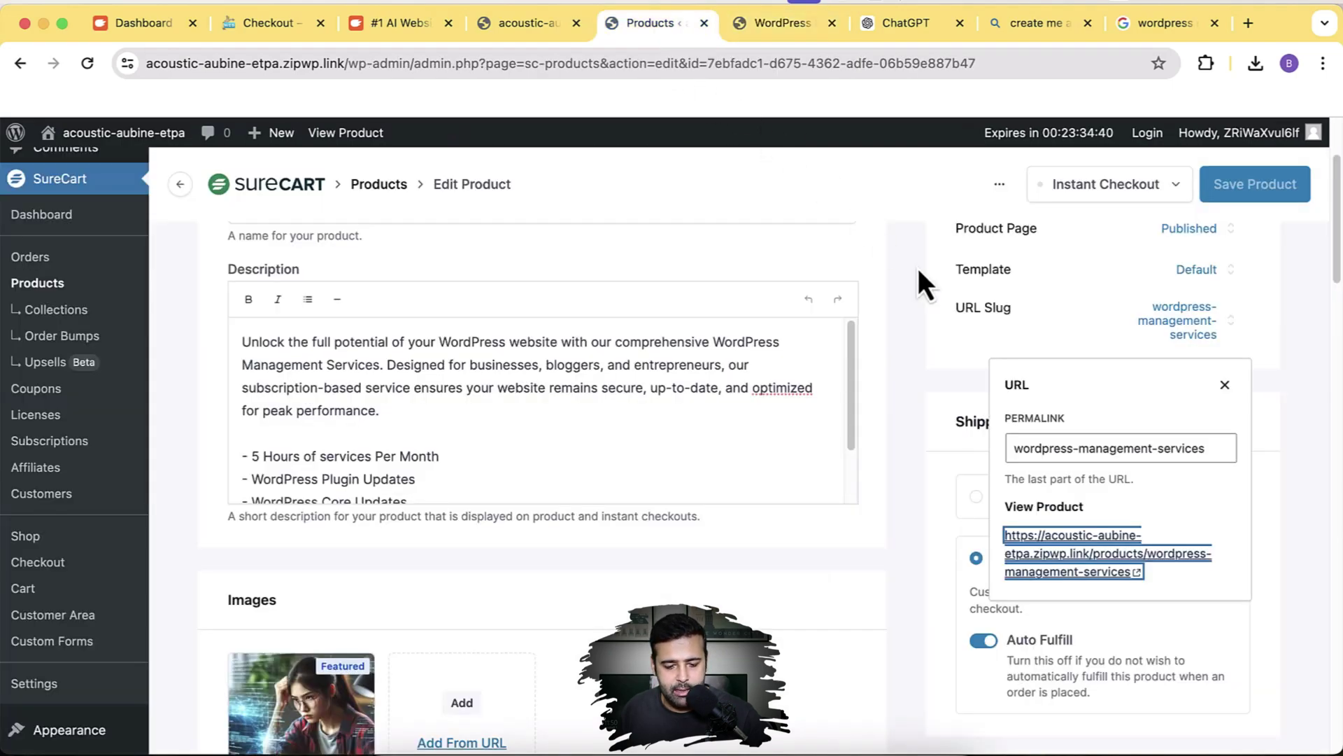
scroll(918, 272, down, 15)
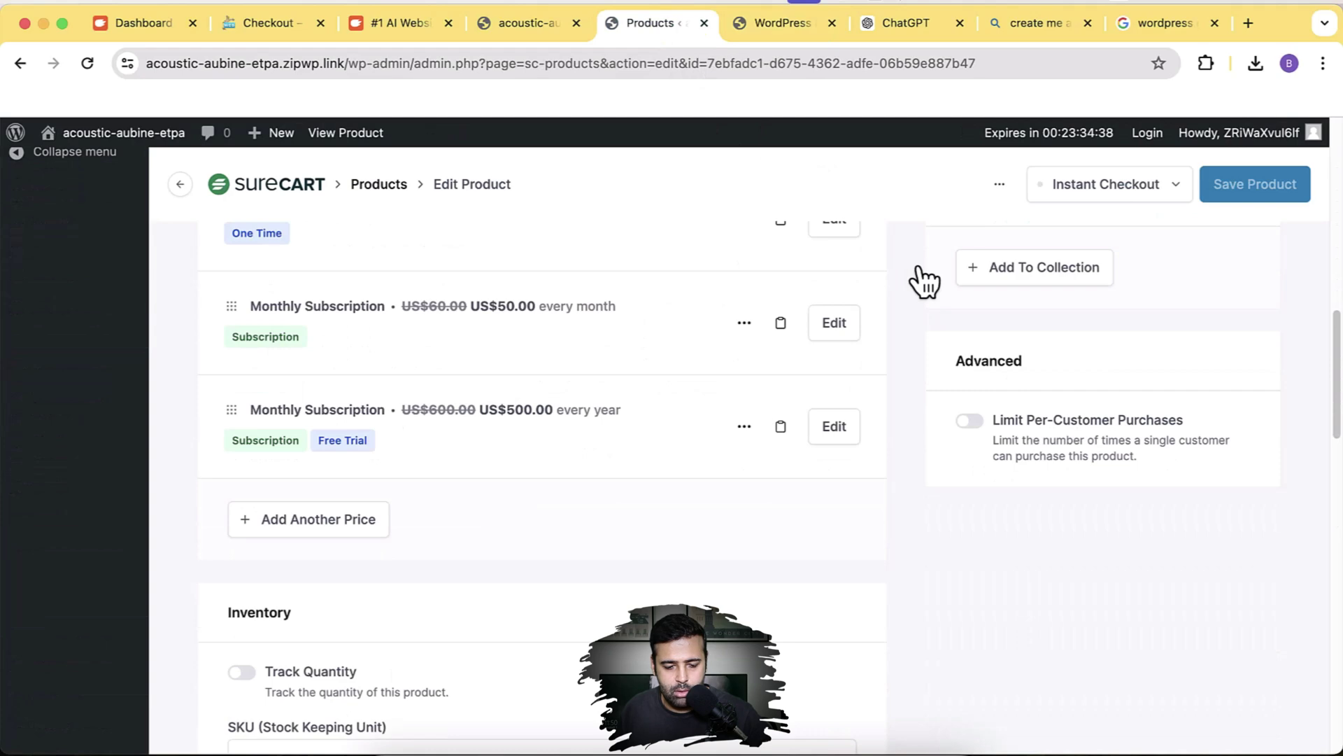
click(849, 428)
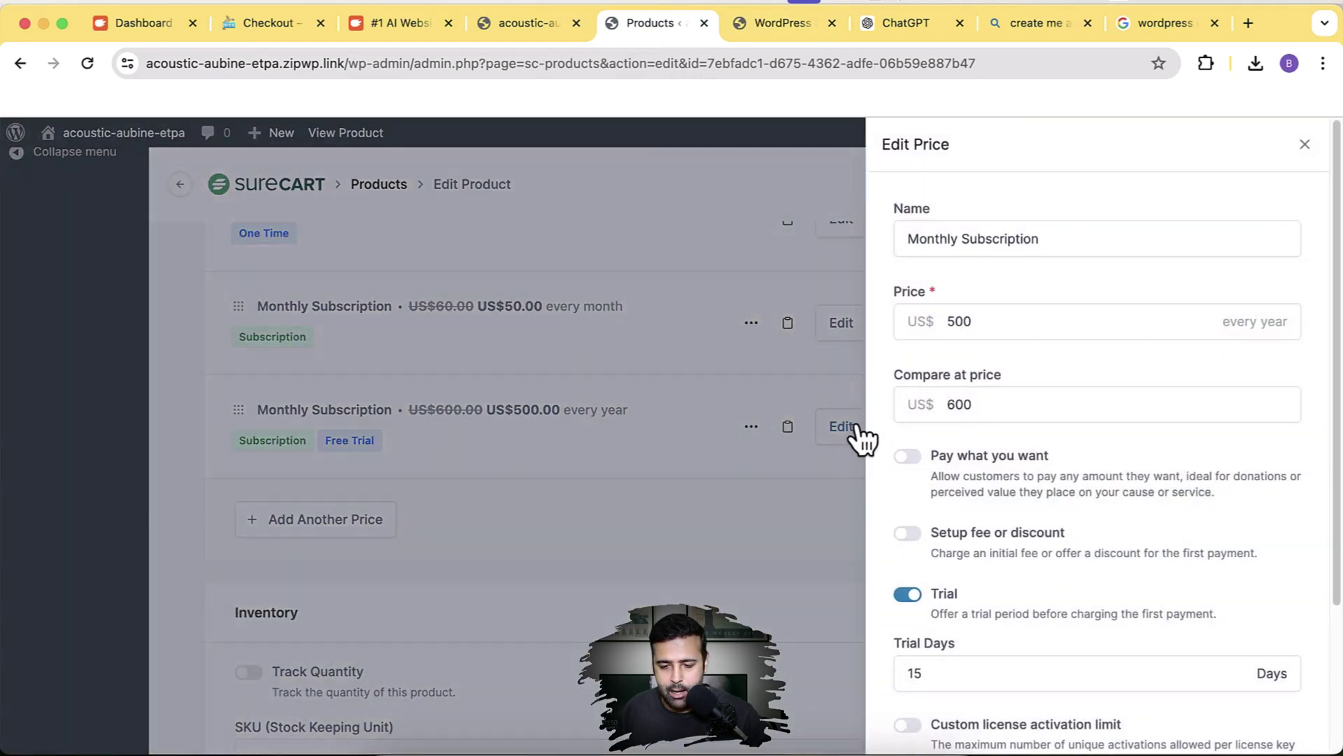
double_click(954, 239)
text(Annual)
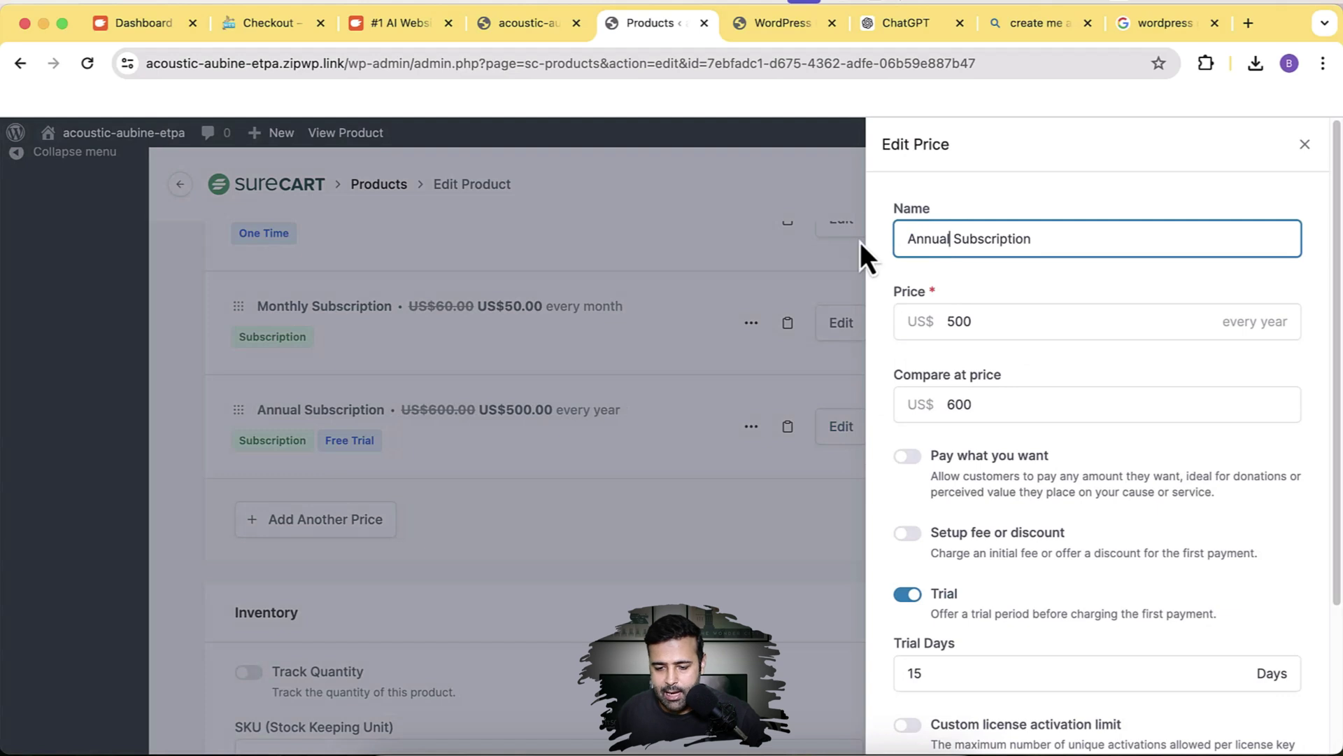
scroll(859, 241, up, 3)
drag(954, 238, 903, 238)
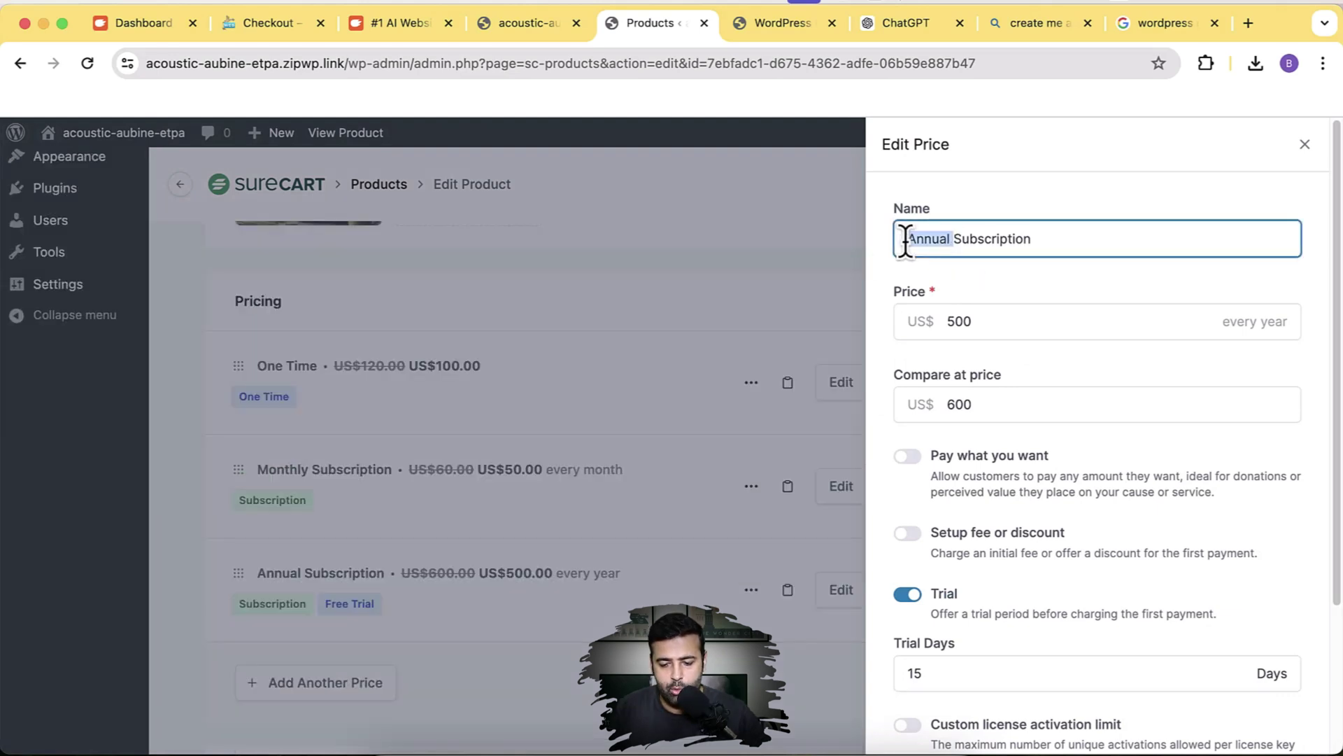
click(1005, 280)
scroll(1006, 279, down, 5)
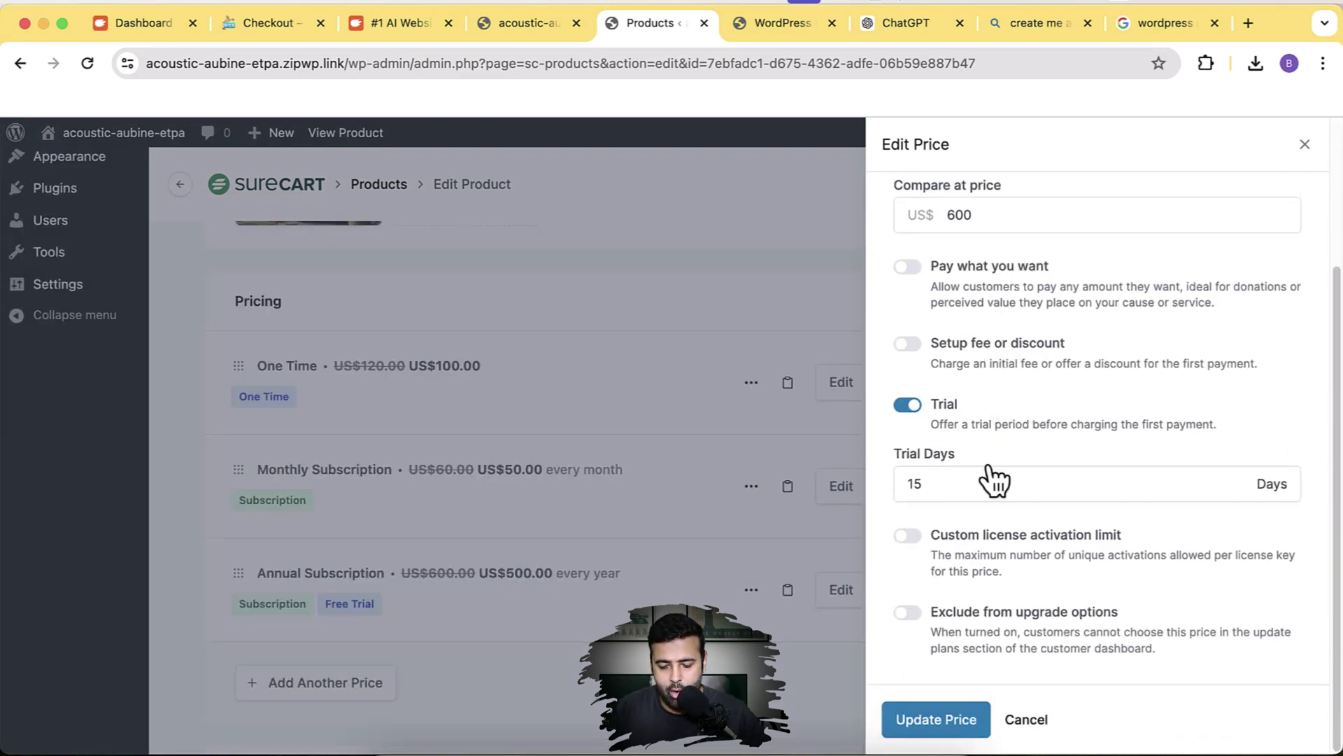
click(966, 728)
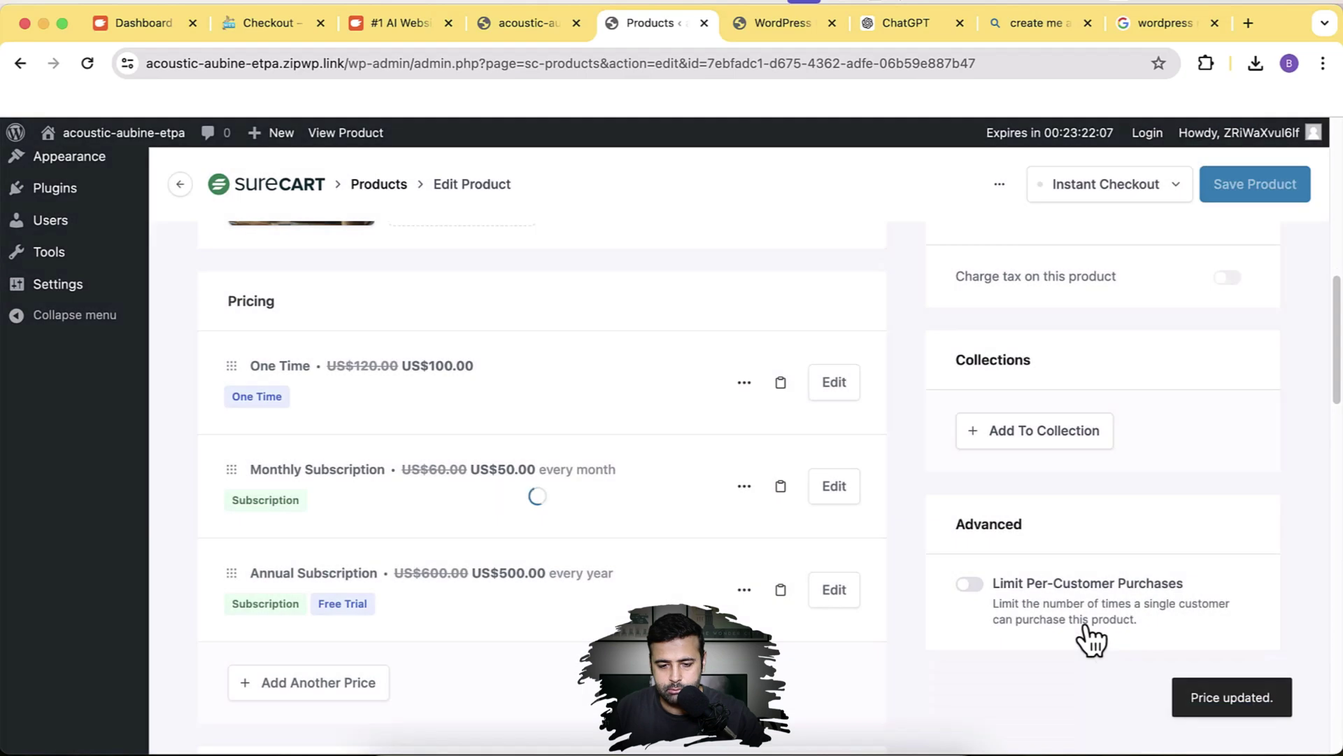
- Return to the published product page, reload it and check the names of the pricing options
click(776, 36)
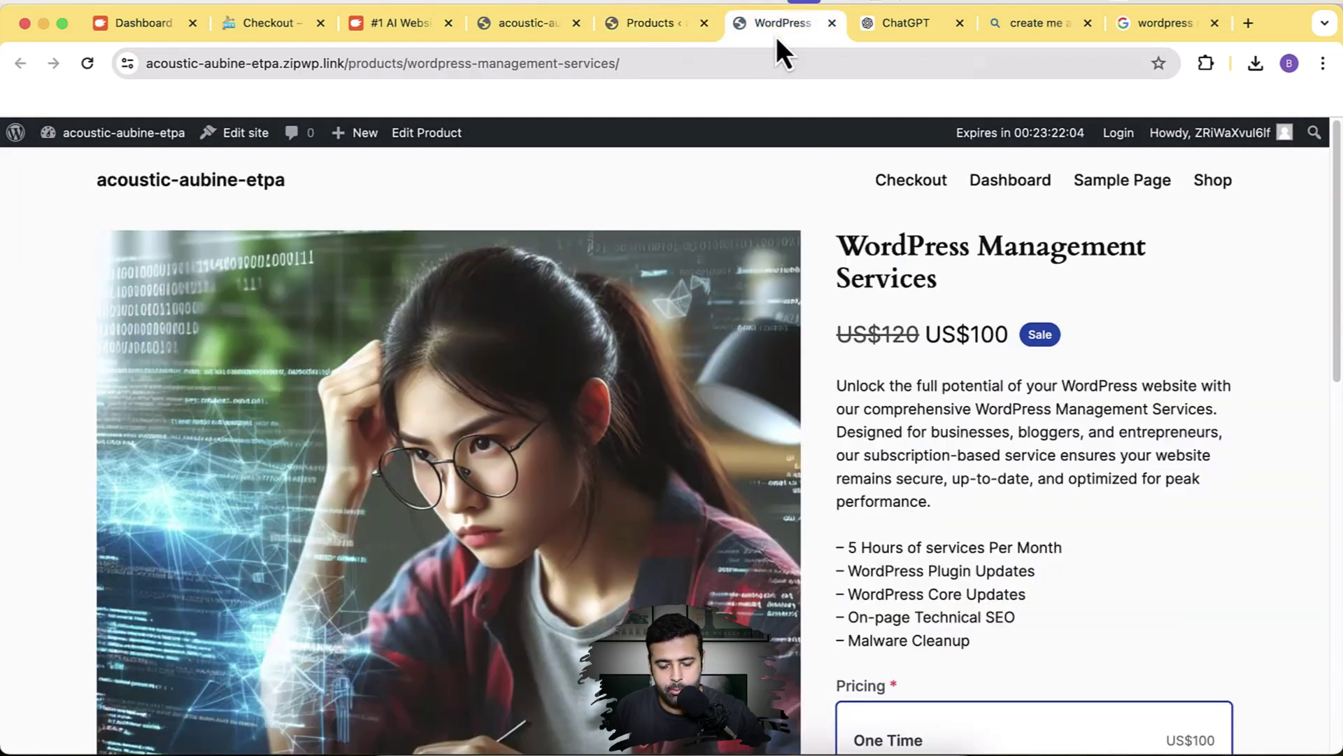
key(super+r)
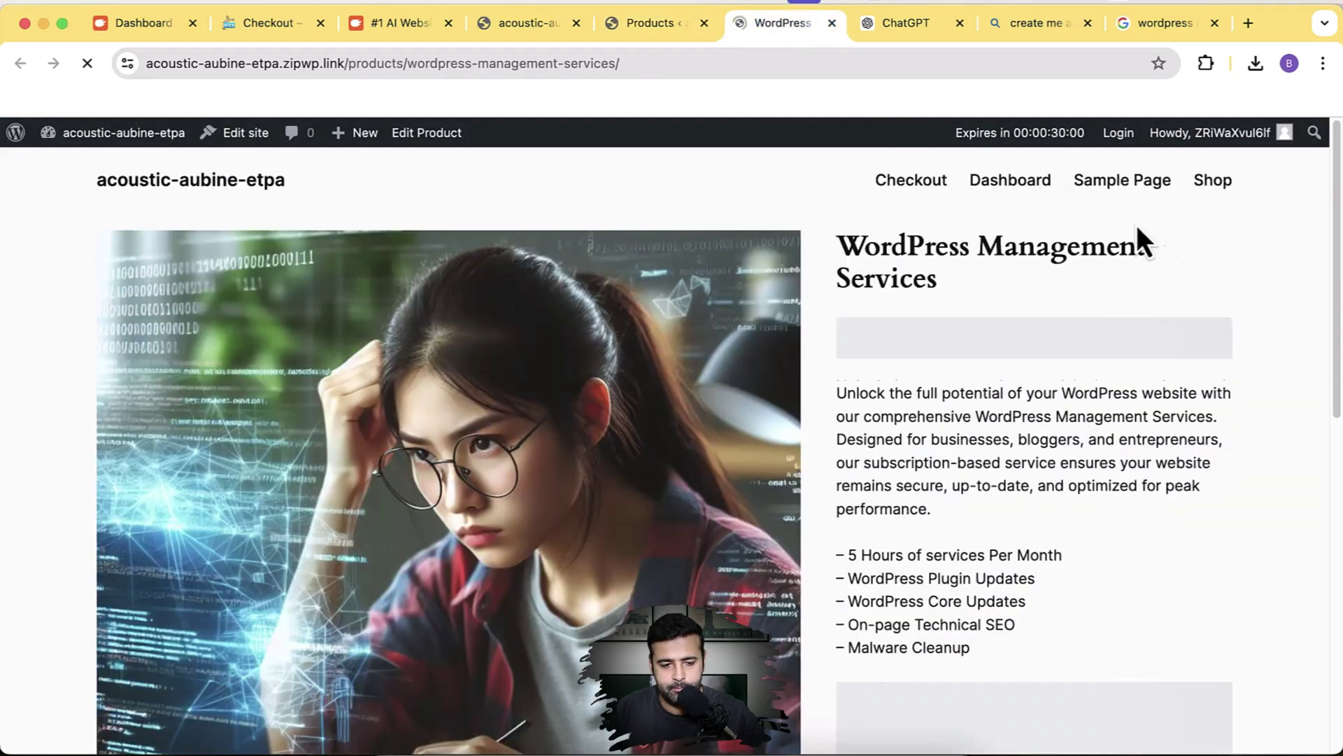
scroll(1229, 272, down, 2)
scroll(1230, 273, down, 3)
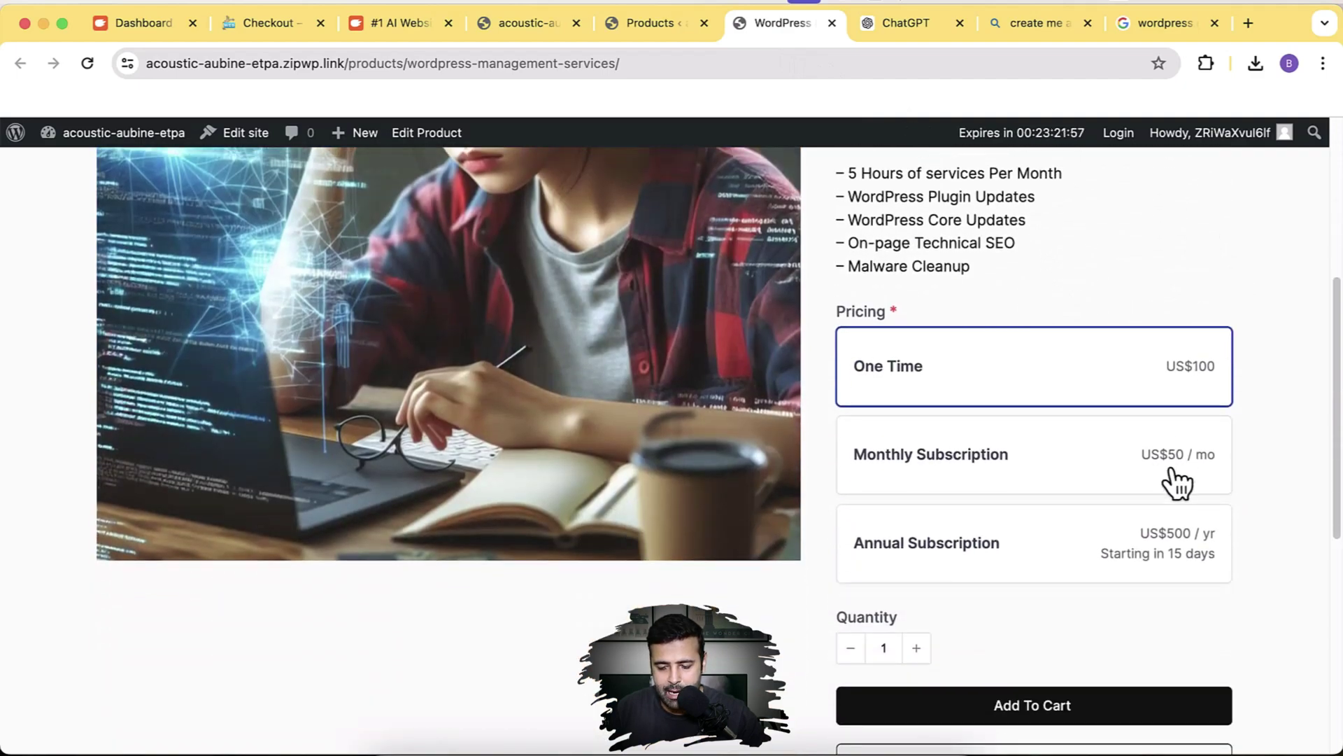
scroll(1181, 468, down, 2)
scroll(1166, 480, up, 2)
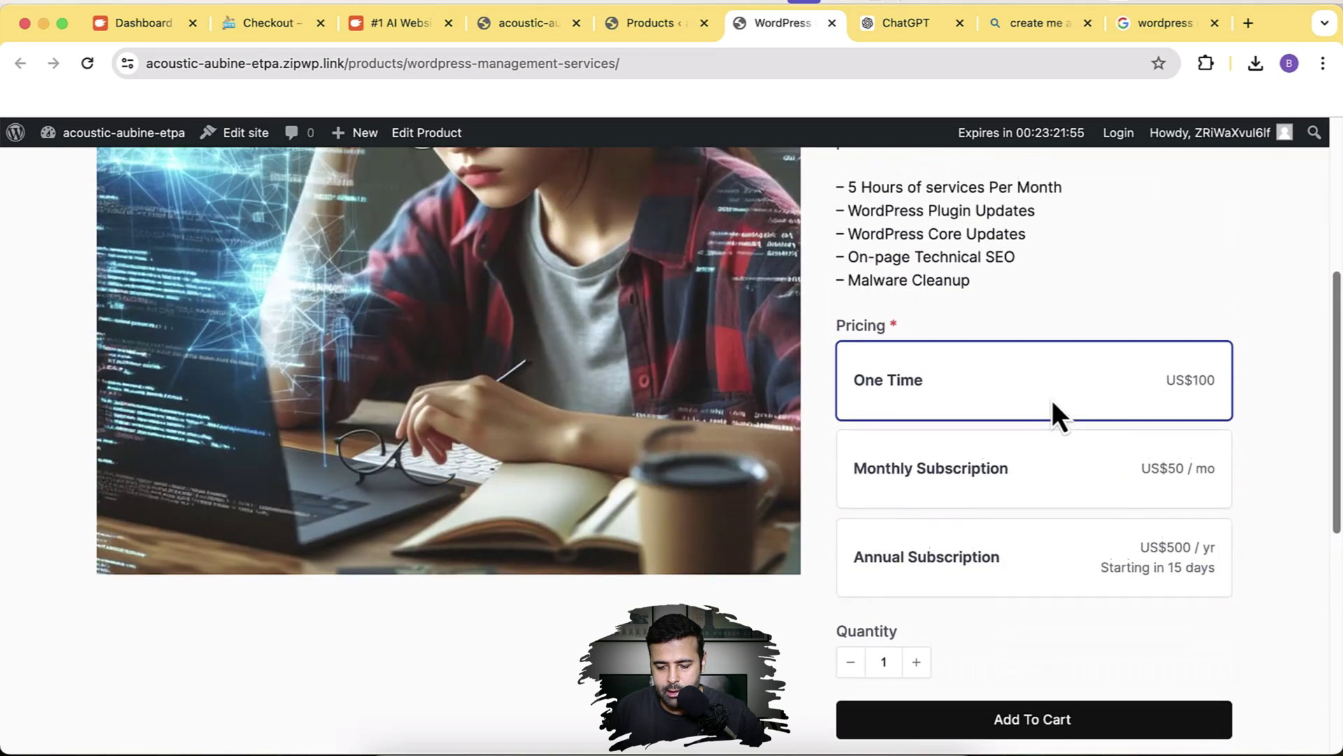
- Choose the Annual Subscription price on the product page and add it to the cart
scroll(1051, 402, down, 2)
click(1009, 375)
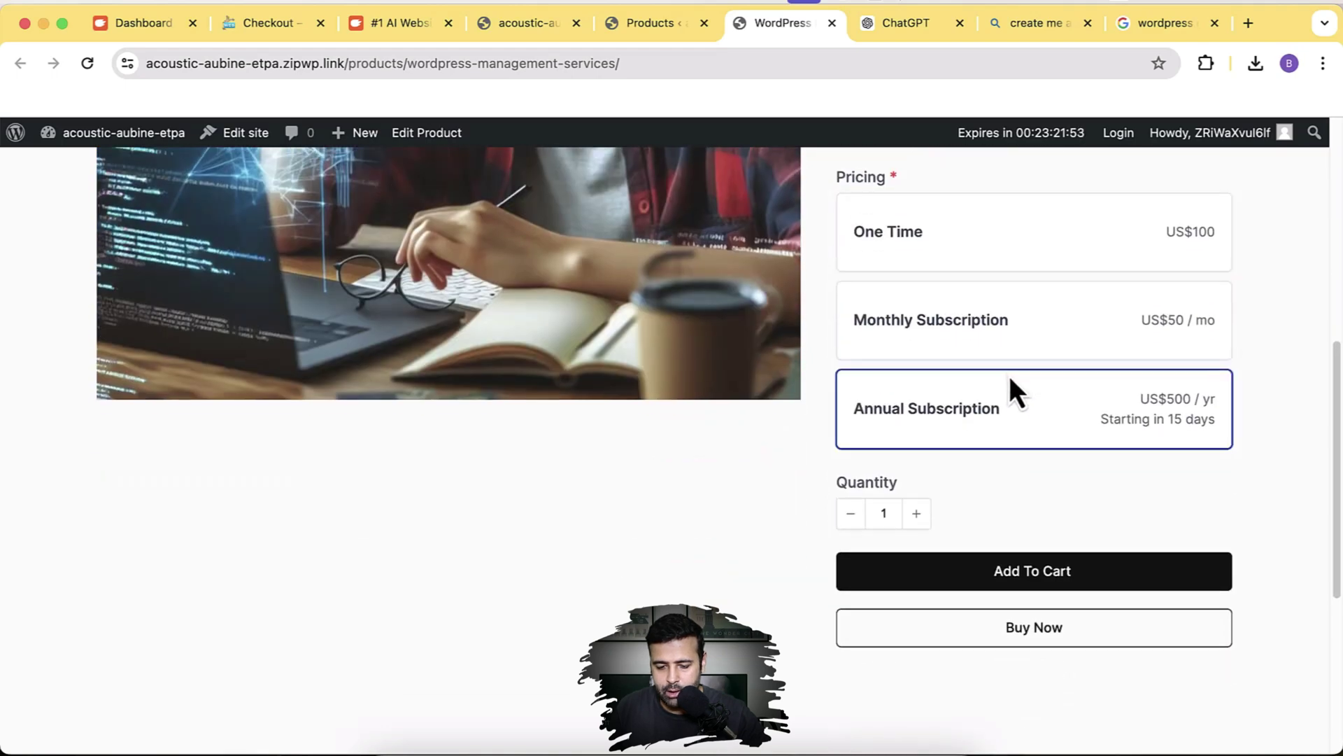
click(1130, 580)
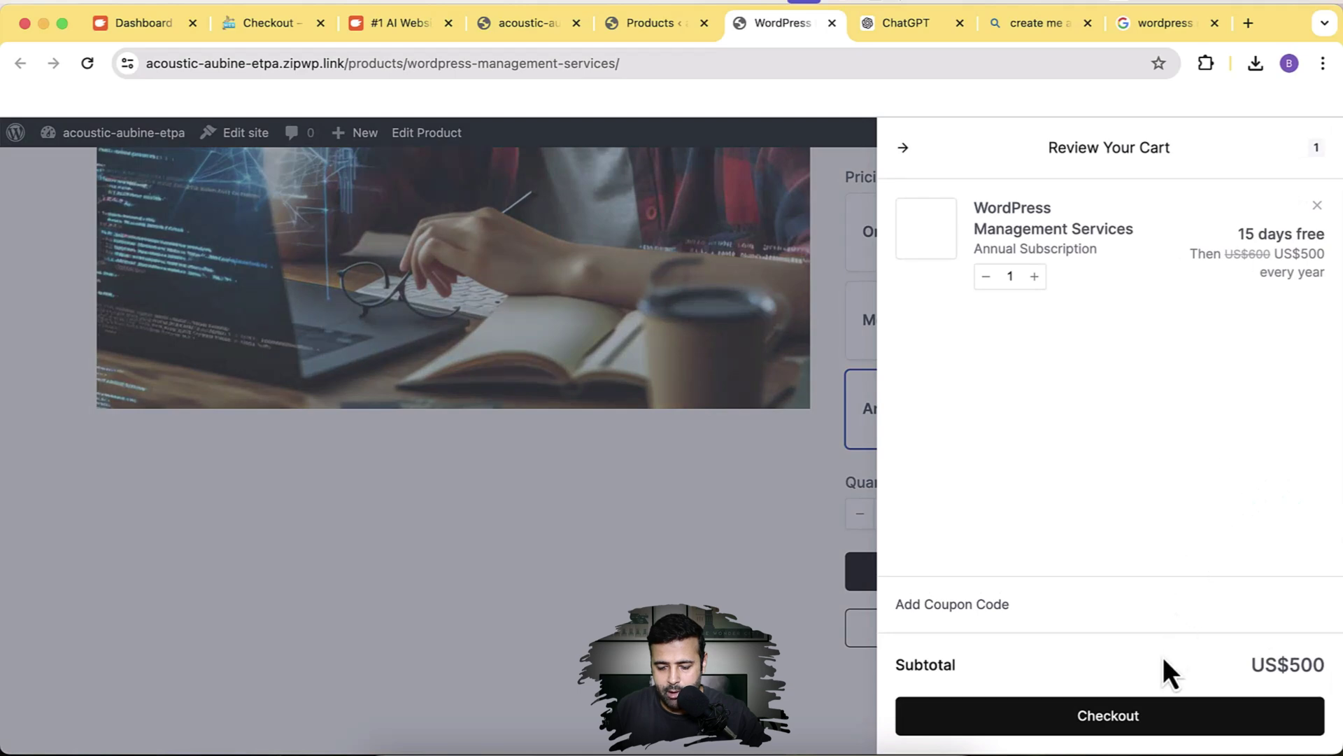
- Proceed from the cart to checkout and review the customer fields, payment section and order summary
click(1145, 718)
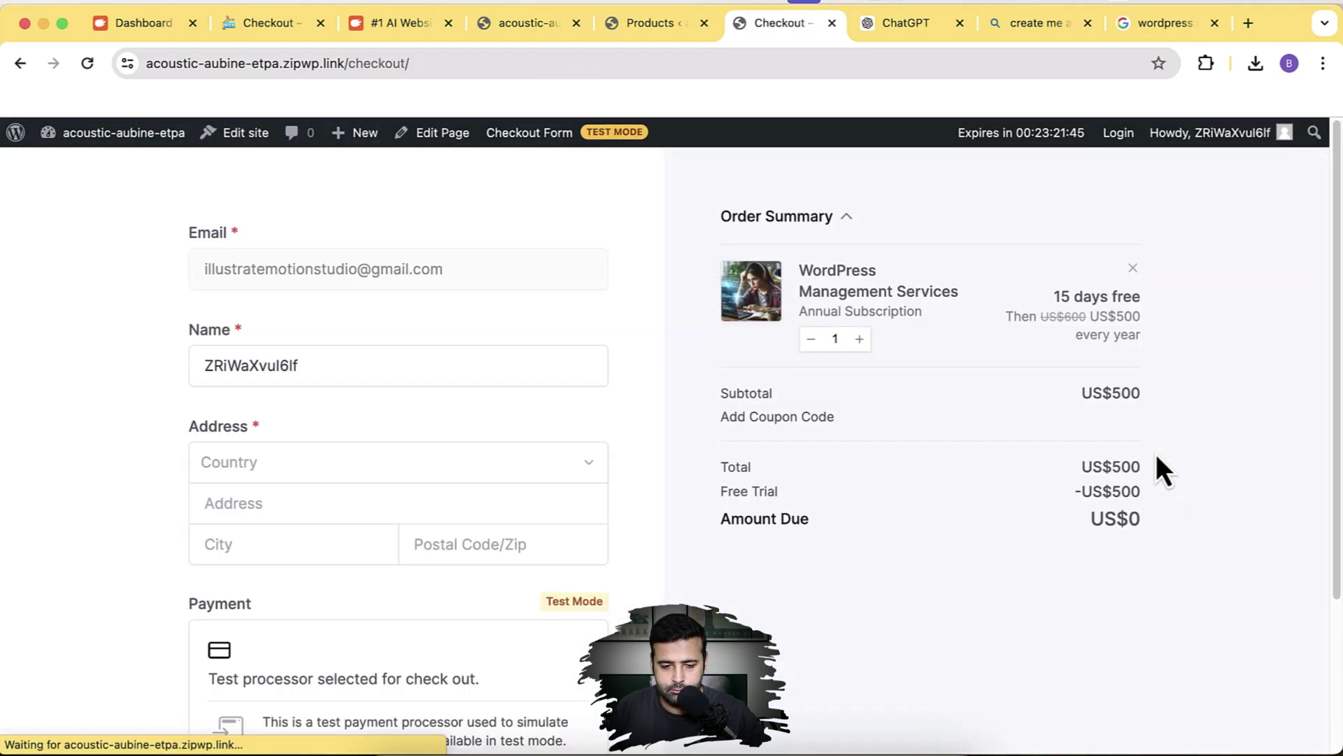
scroll(701, 372, down, 3)
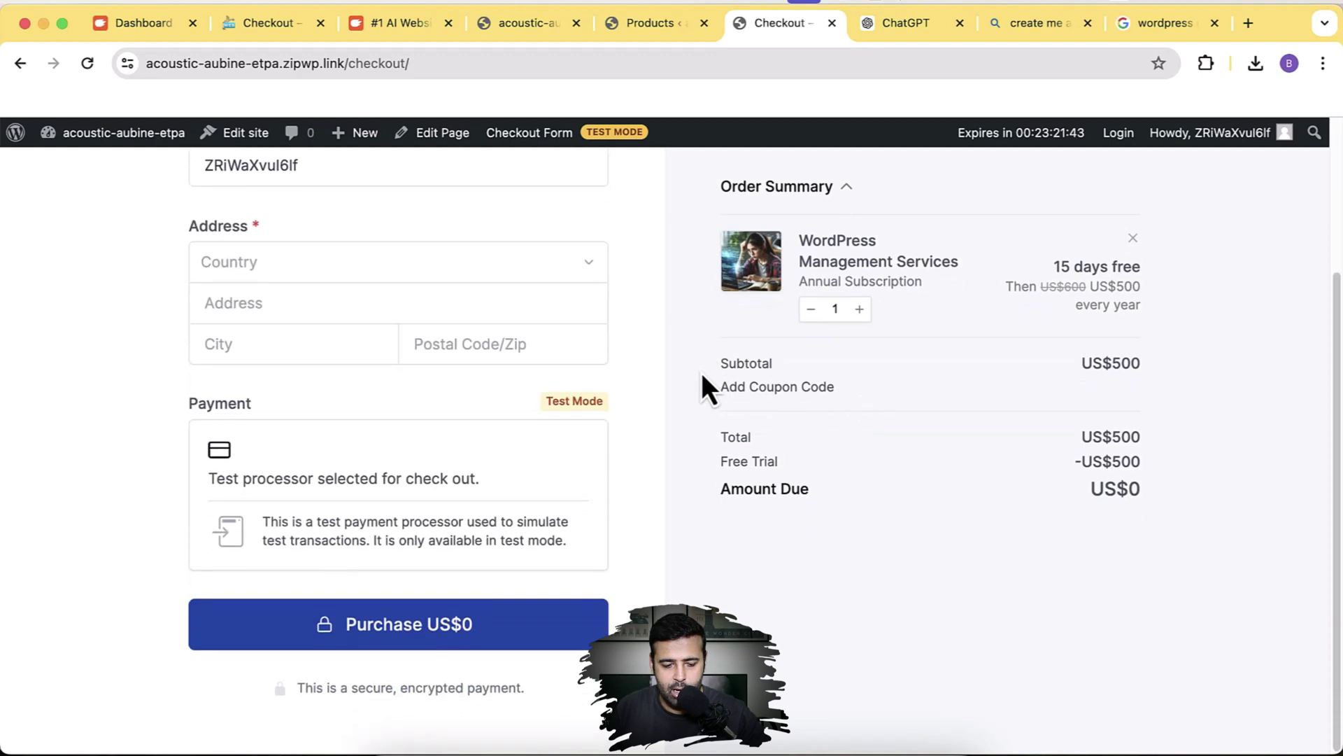
scroll(701, 372, up, 3)
scroll(701, 372, down, 3)
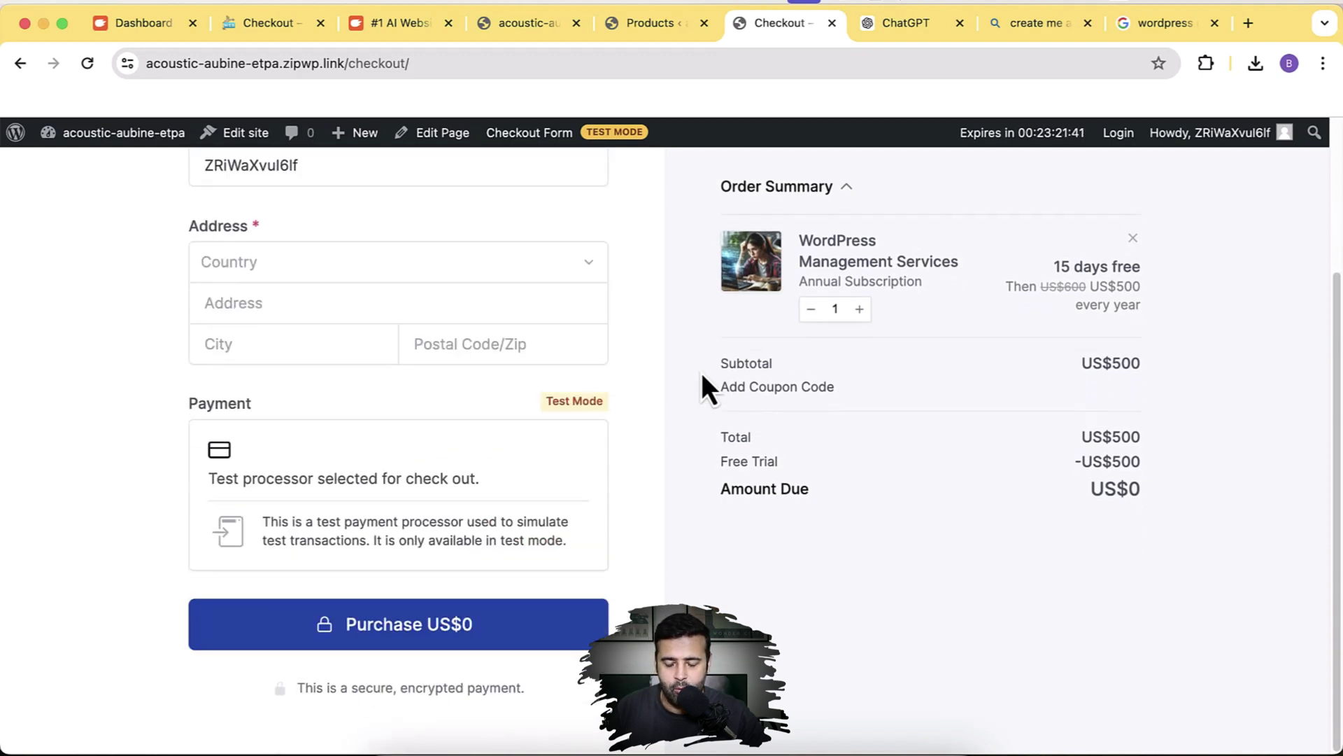